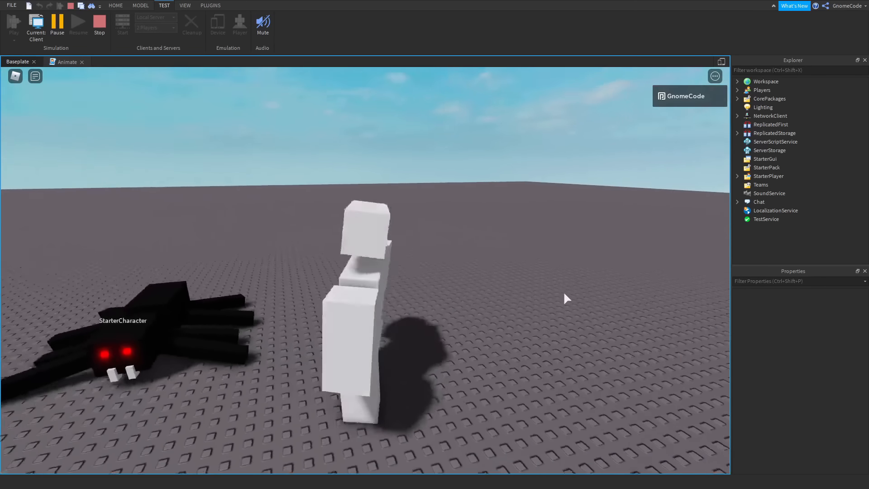
Walk the white blocky character around the spider in the playtest, viewing its animation from several angles
key("a")
key("s")
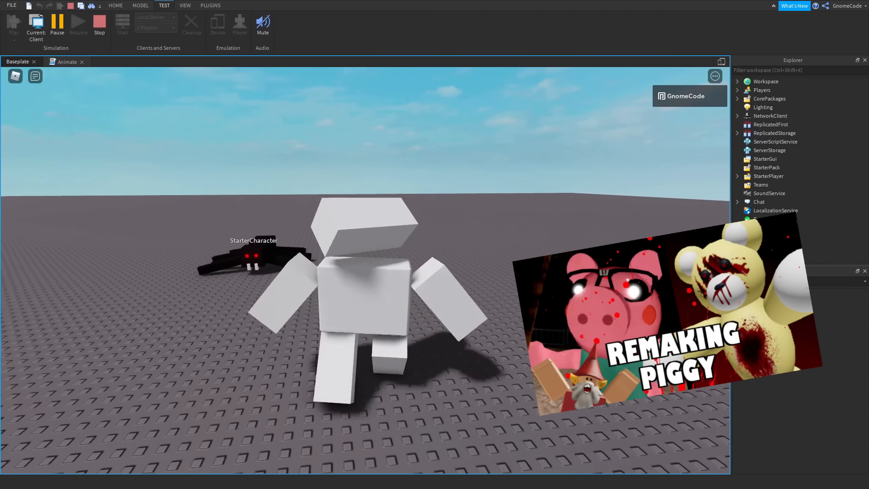
key("a")
right_click_drag(553, 290, 553, 290)
key("d")
key("s")
key("s")
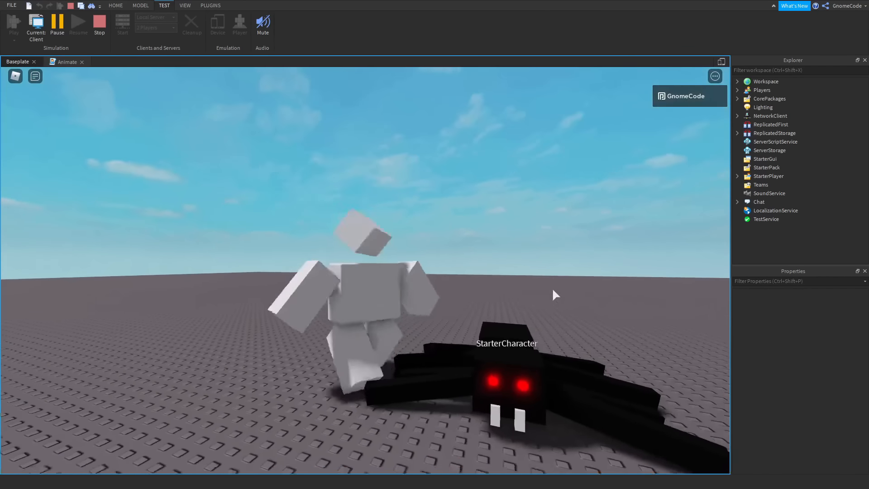
right_click_drag(519, 348, 519, 348)
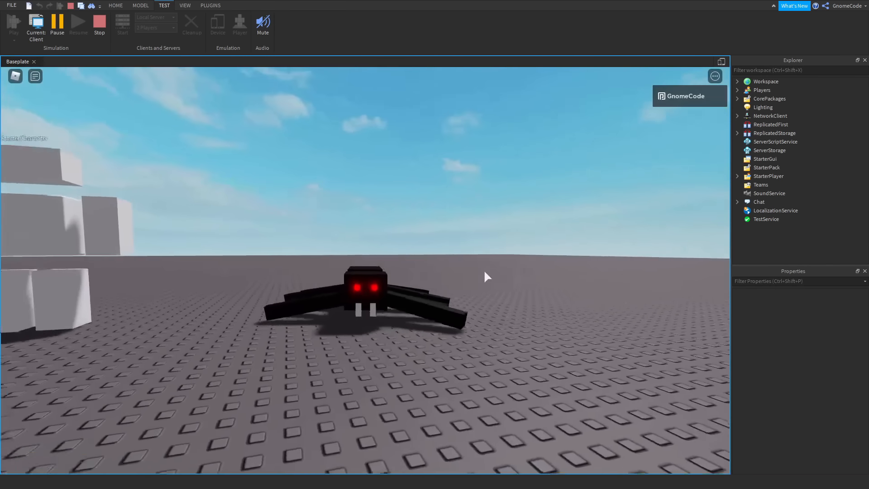
Walk the spider around the baseplate in the playtest and make it jump, viewing it from several angles
key("s")
key("a")
right_click_drag(485, 270, 487, 270)
key("w")
right_click_drag(534, 353, 520, 368)
key("space")
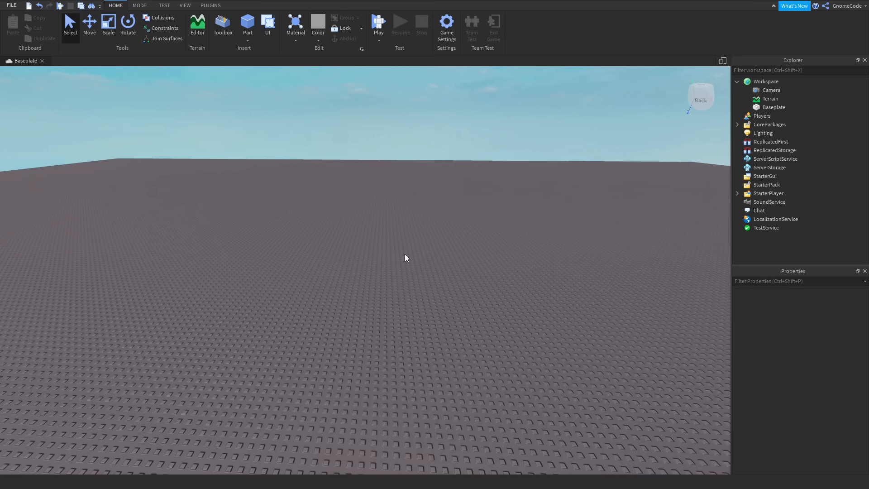
Insert a block part on the baseplate and move it to position -5, 0.5, -16
scroll(385, 294, "up", 6)
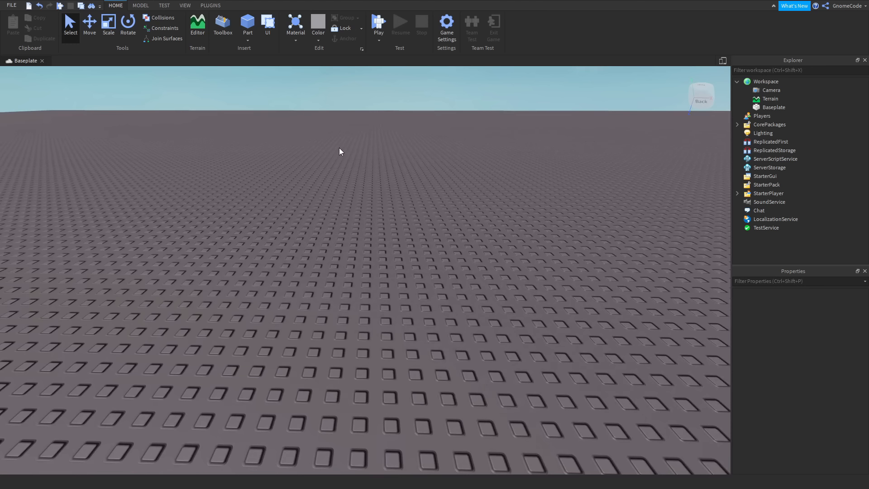
left_click(248, 22)
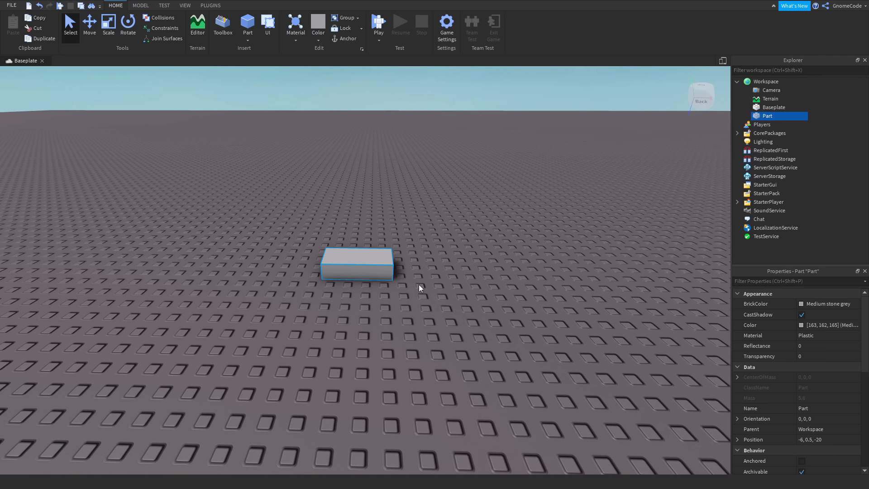
left_click_drag(370, 258, 390, 316)
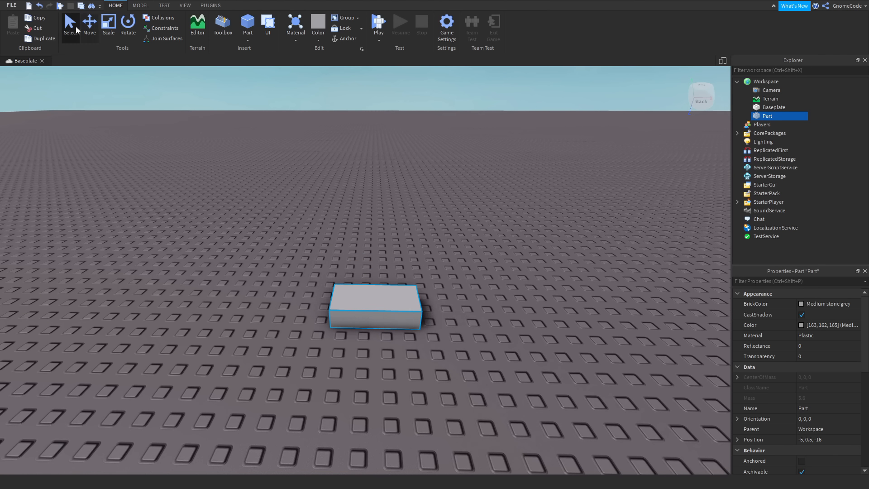
Scale the part taller, narrower and deeper into a roughly cube-shaped block centred at -4.5, 1.5, -16.5
left_click(109, 25)
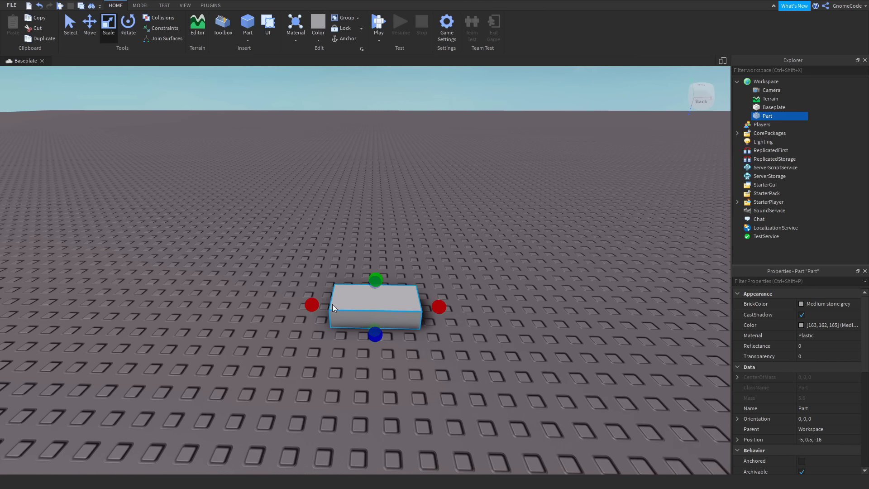
left_click_drag(378, 279, 376, 240)
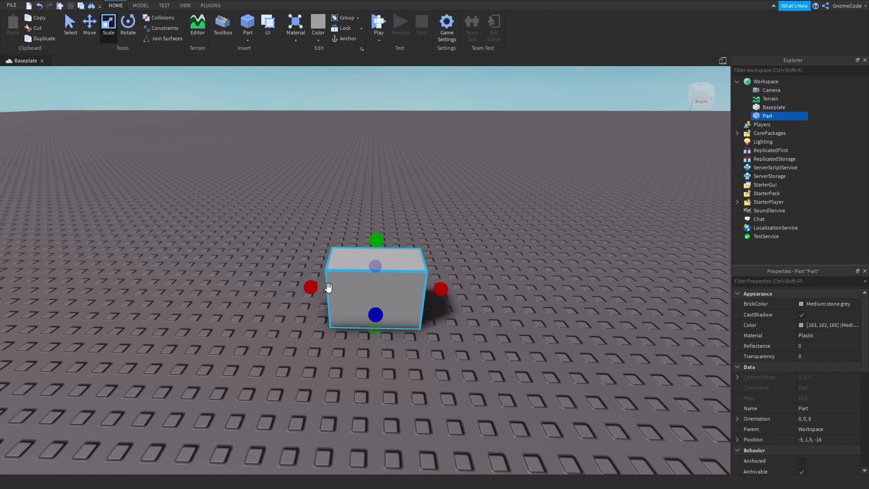
left_click_drag(328, 287, 351, 288)
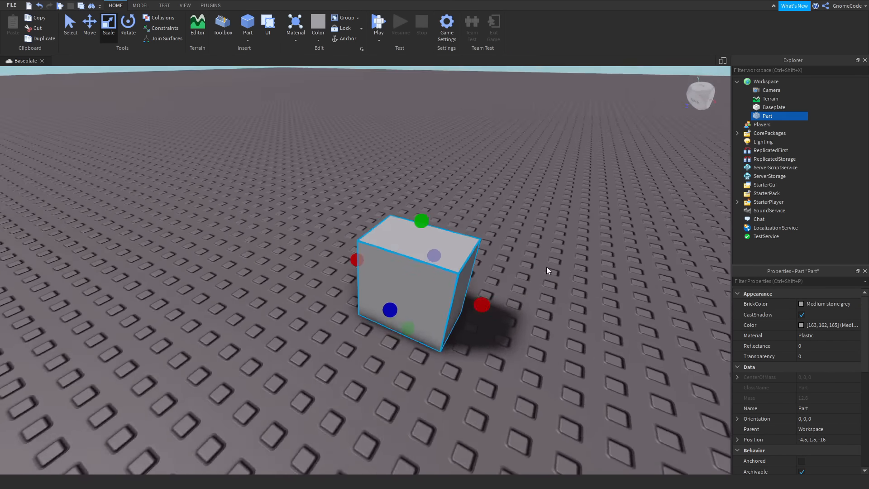
right_click_drag(547, 267, 521, 266)
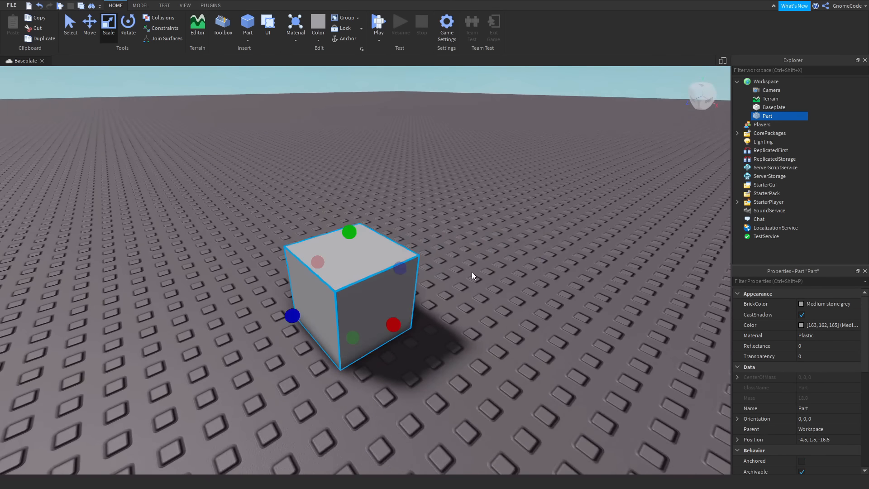
right_click_drag(472, 271, 451, 269)
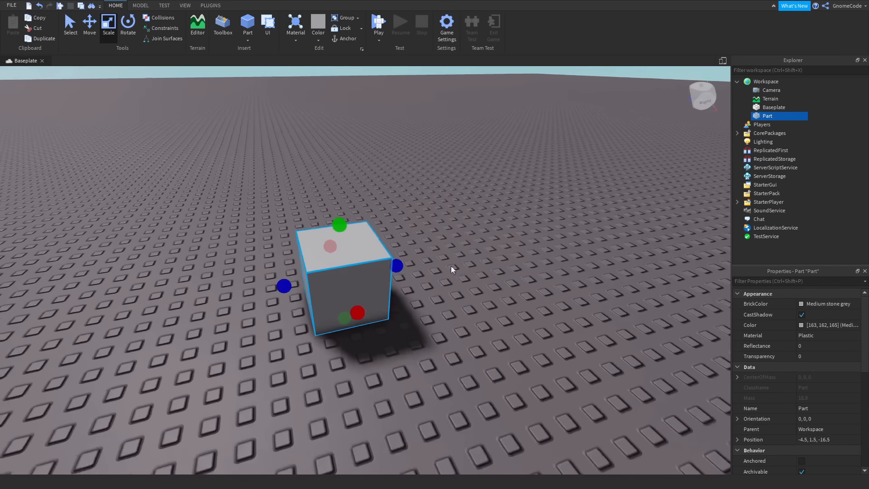
Duplicate the cube, move the copy against its back face and resize it into a smaller body block
left_click(90, 22)
key("ctrl+d")
left_click_drag(411, 260, 471, 258)
left_click(109, 25)
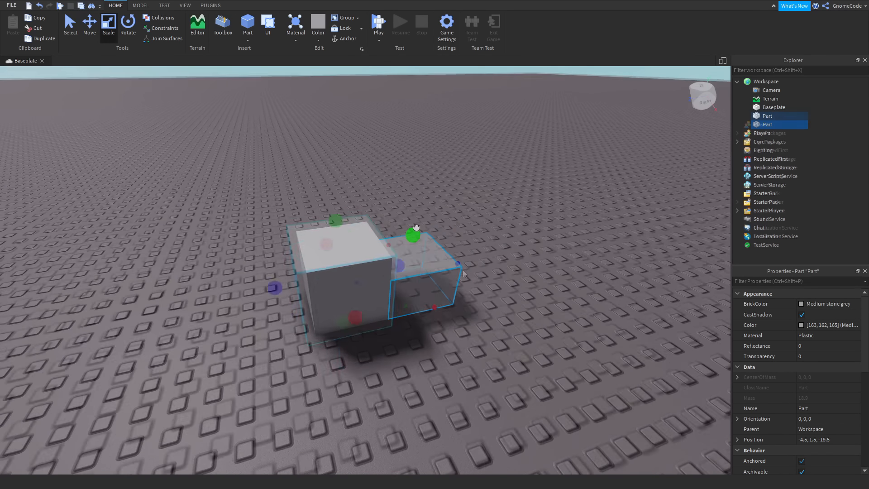
left_click(272, 36)
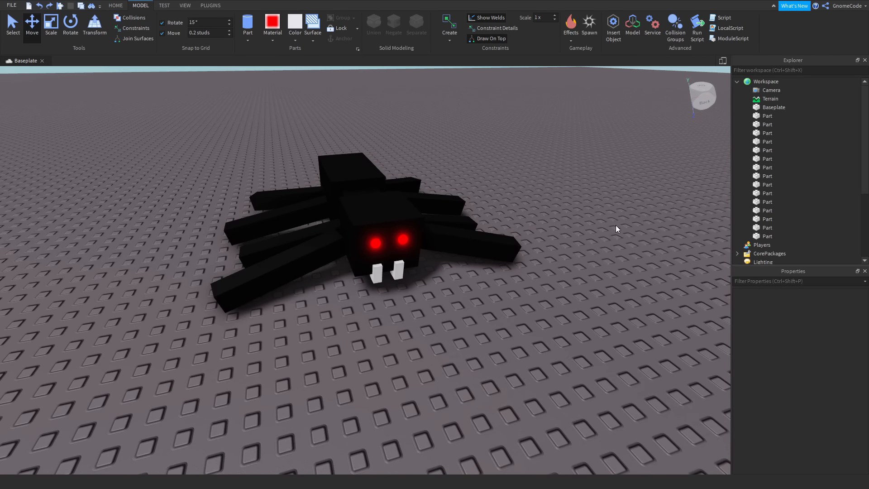
Select all of the spider's parts together and examine their Anchored setting
key("a")
right_click_drag(615, 245, 613, 242)
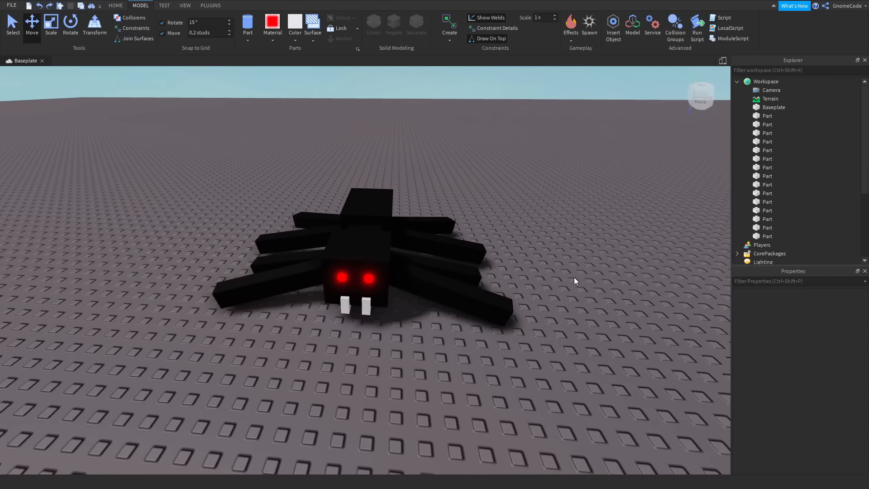
left_click(461, 283)
left_click(422, 236)
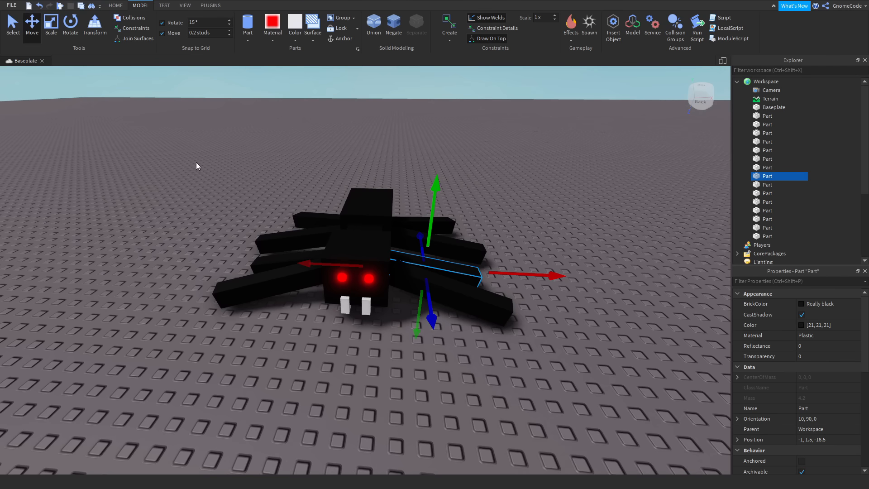
left_click_drag(91, 134, 566, 368)
scroll(825, 373, "down", 4)
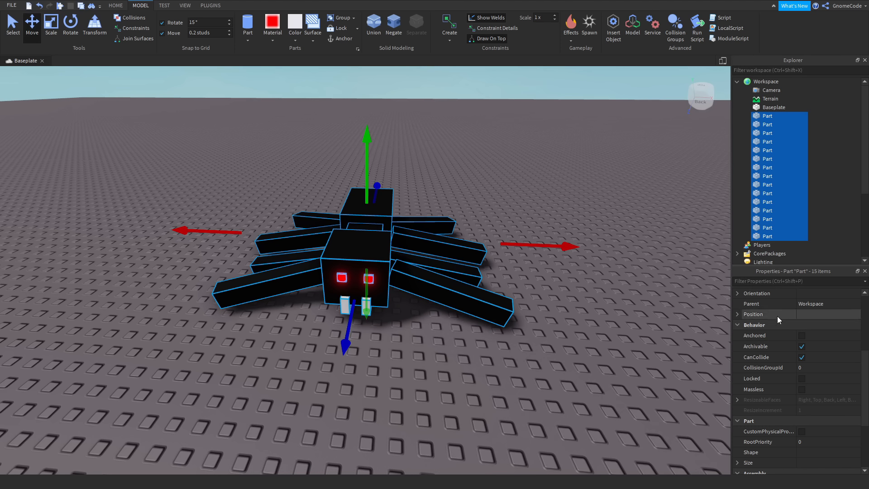
left_click(513, 157)
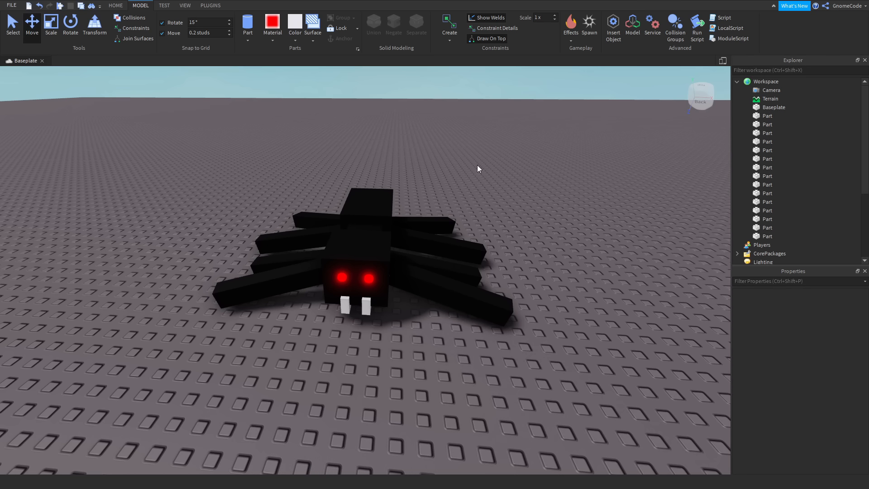
Rename the spider's front block with the red eyes as Head
scroll(586, 201, "up", 5)
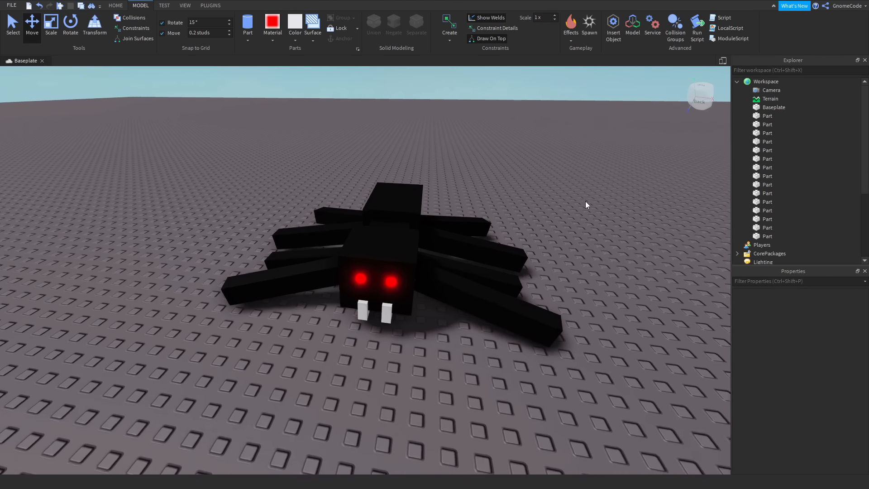
left_click(311, 227)
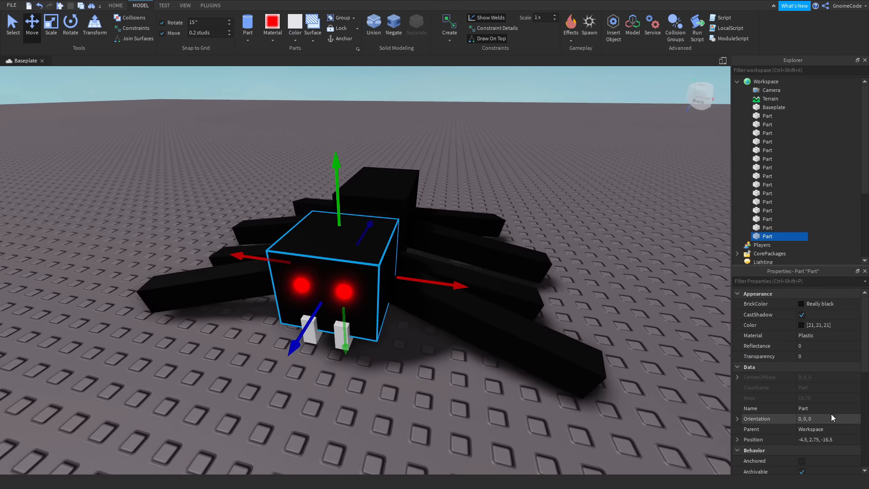
left_click(828, 406)
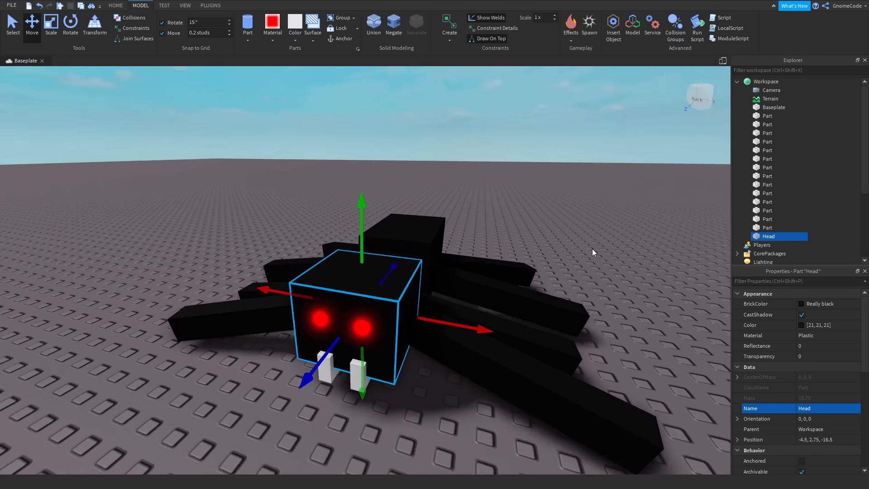
Rename the small body block directly behind the head as UpperTorso
right_click_drag(593, 249, 591, 249)
left_click(382, 229)
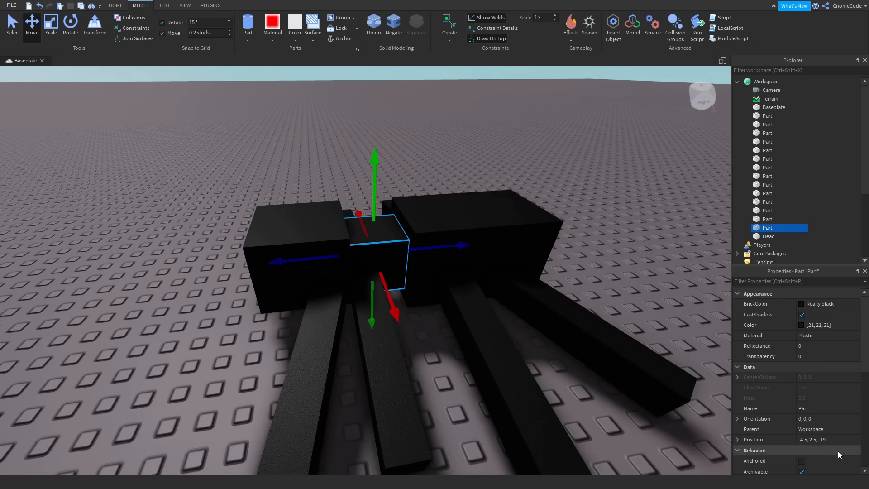
left_click(808, 409)
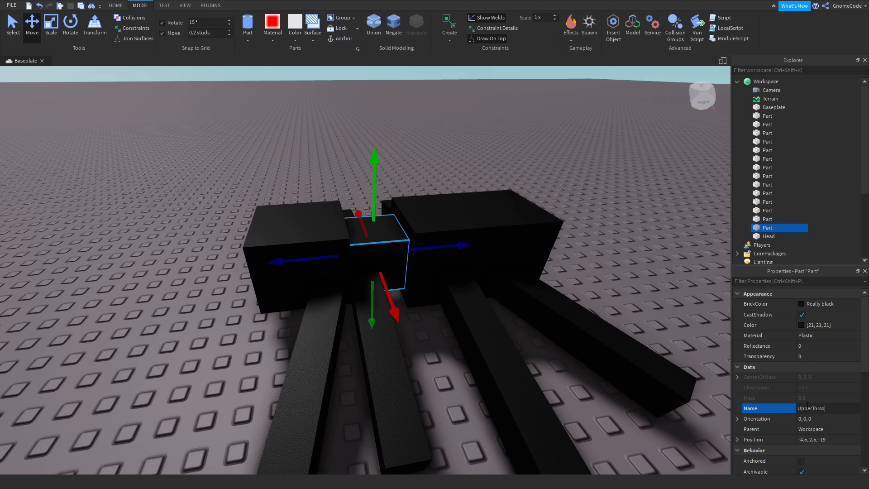
Rename the large rear body block as LowerTorso and deselect it
left_click(514, 196)
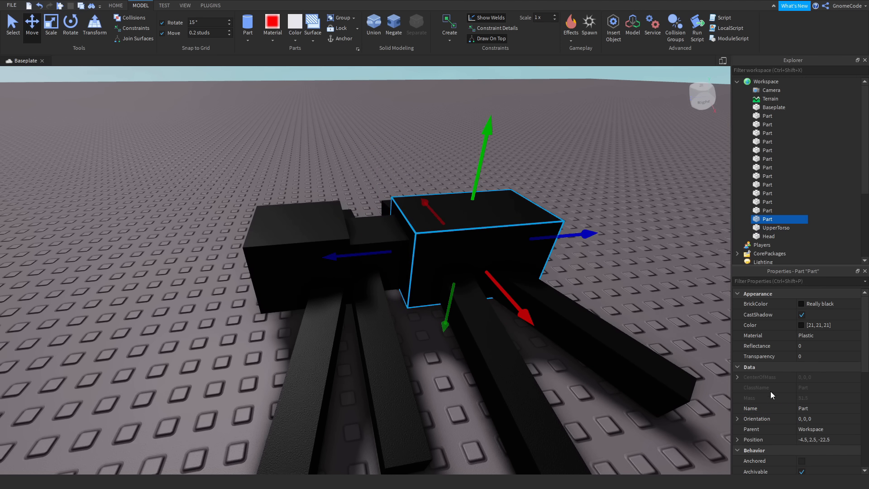
left_click(860, 411)
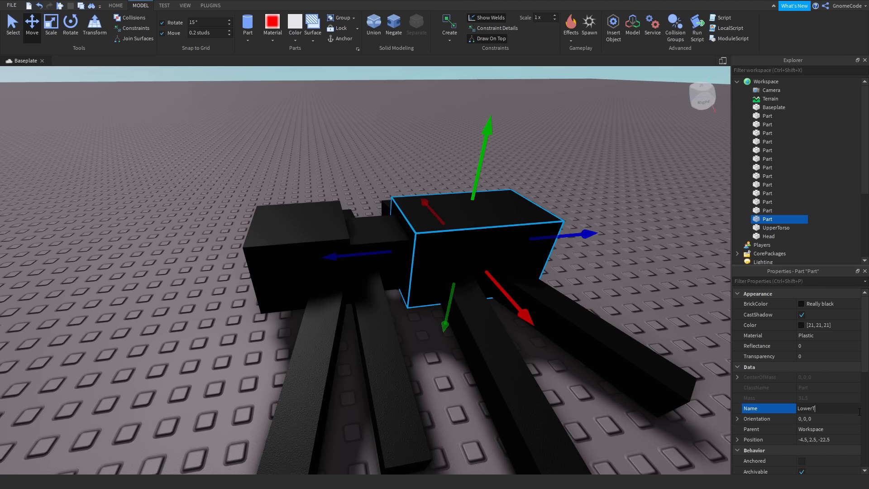
key("a")
right_click_drag(450, 300, 450, 301)
left_click(552, 321)
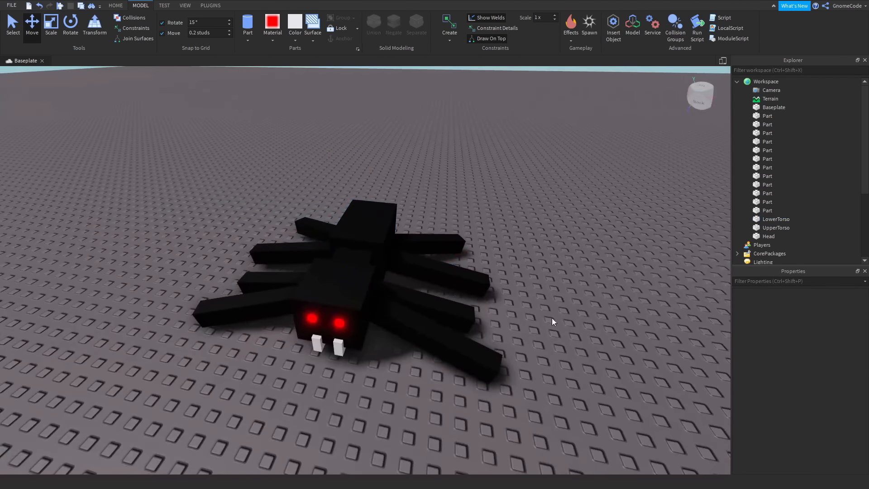
Look over the legs along one side of the spider by selecting them in turn
left_click(428, 329)
left_click(475, 272)
left_click(462, 244)
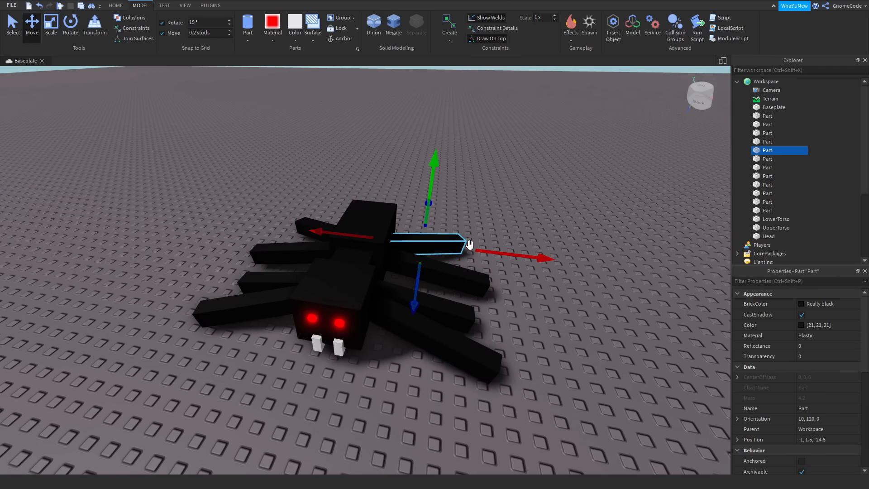
left_click(557, 368)
right_click_drag(557, 368, 559, 369)
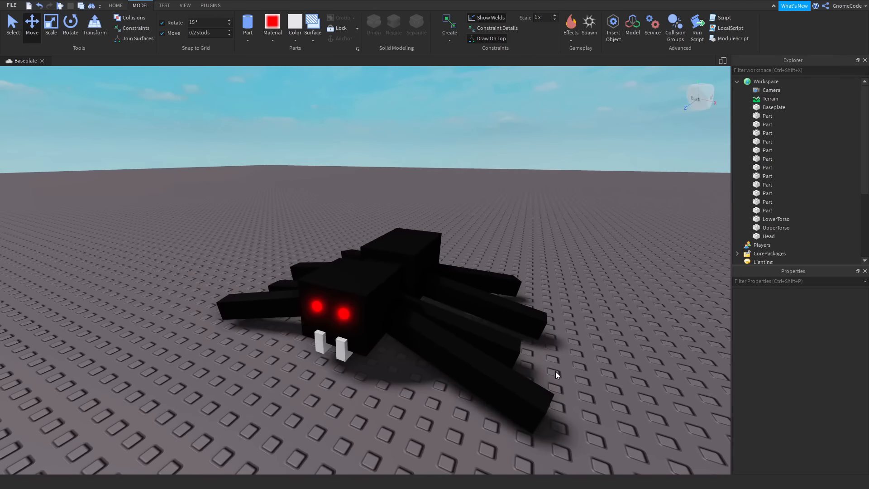
Rename the spider's front left leg as LeftLeg1
scroll(536, 378, "up", 6)
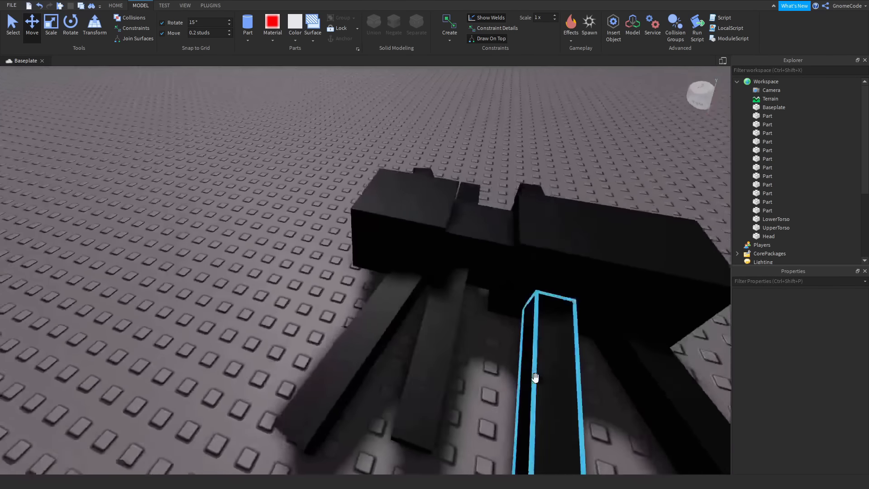
scroll(535, 377, "down", 10)
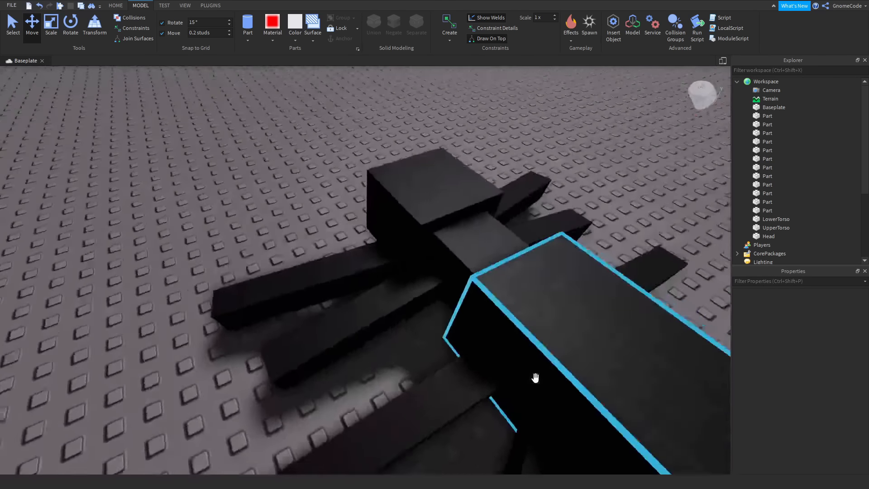
left_click(429, 222)
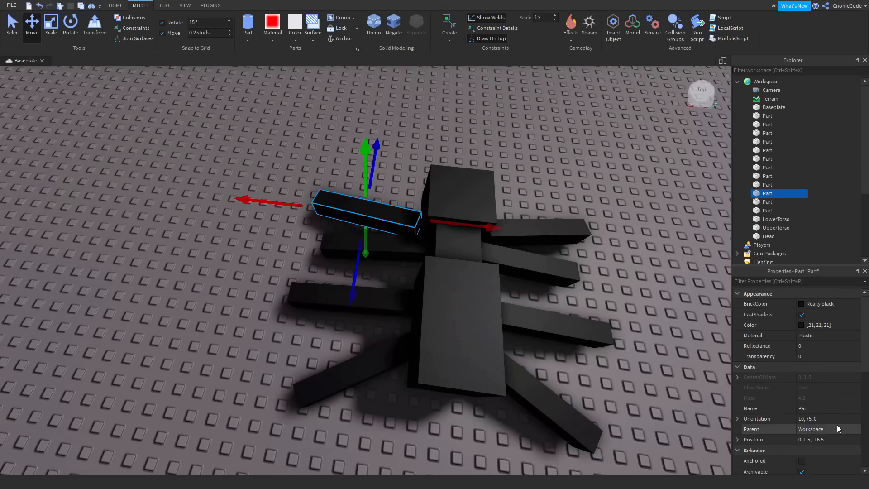
left_click(832, 408)
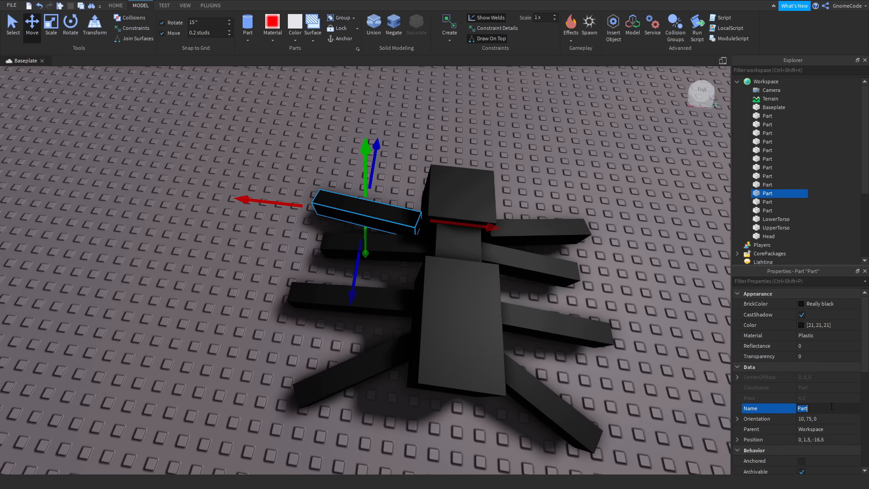
type("LeftLeg")
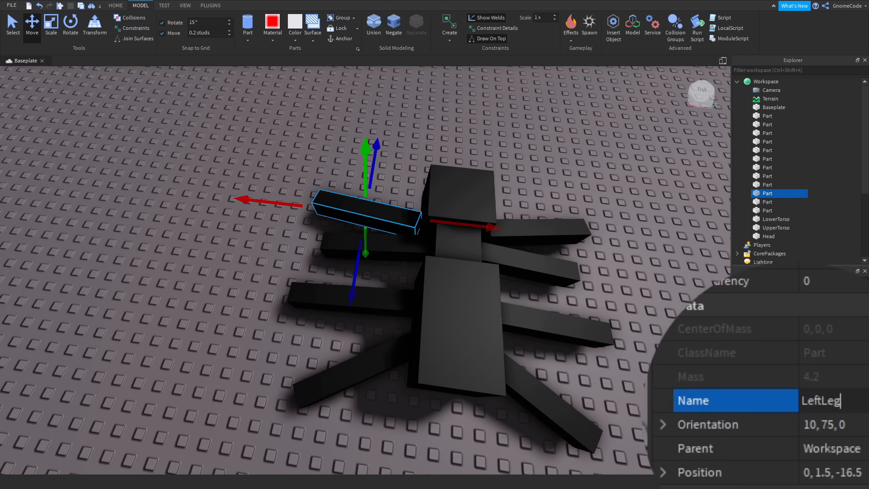
type("1")
key("Return")
Rename the spider's second left leg from the front as LeftLeg2
left_click(403, 238)
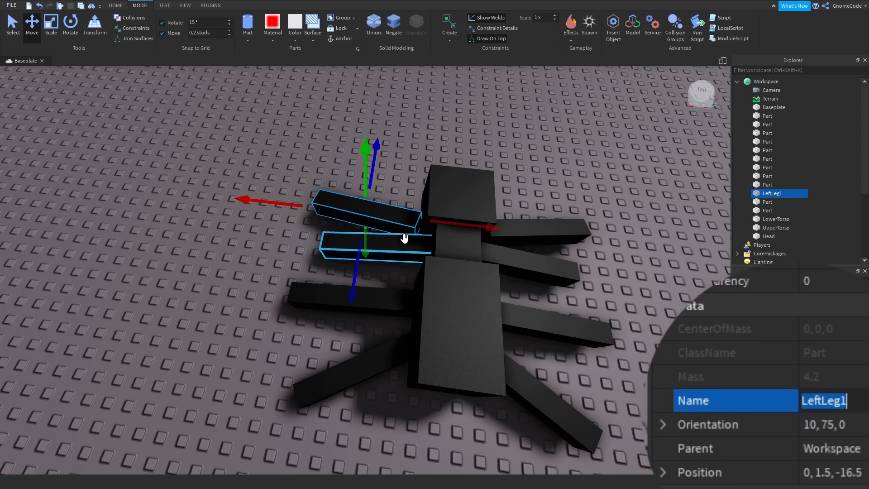
left_click(815, 401)
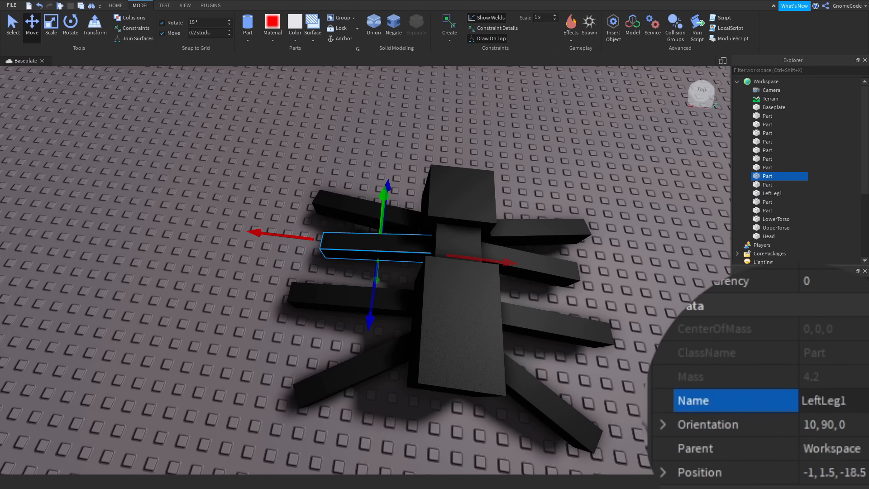
type("LeftLeg2")
key("Return")
Rename the third left leg as LeftLeg3 and the rearmost left leg as LeftLeg4
left_click(351, 297)
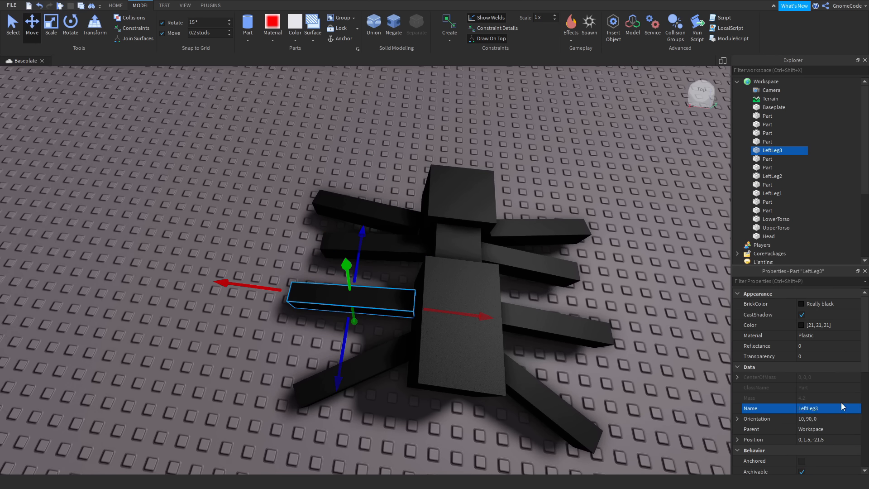
left_click(358, 373)
left_click(827, 410)
type("LeftLeg1")
Rename the front right leg as RightLeg1 and the second right leg as RightLeg2
left_click(547, 223)
left_click(812, 408)
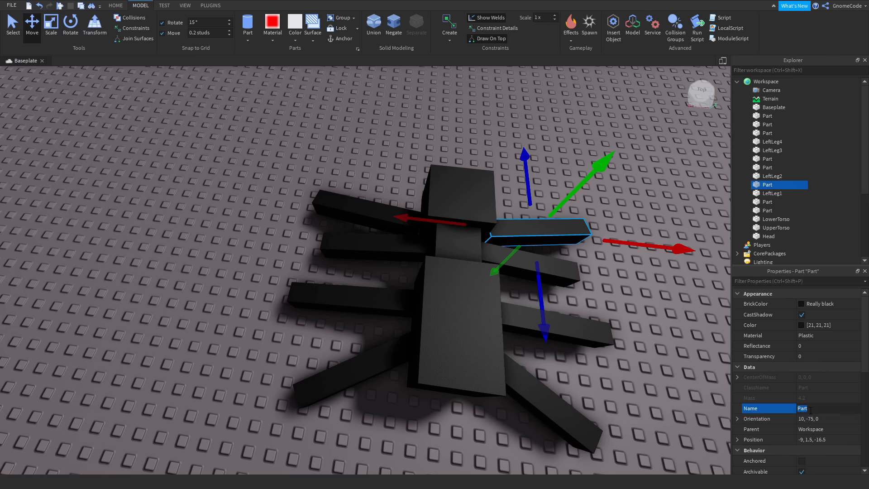
type("RightLeg1")
key("Return")
left_click(537, 263)
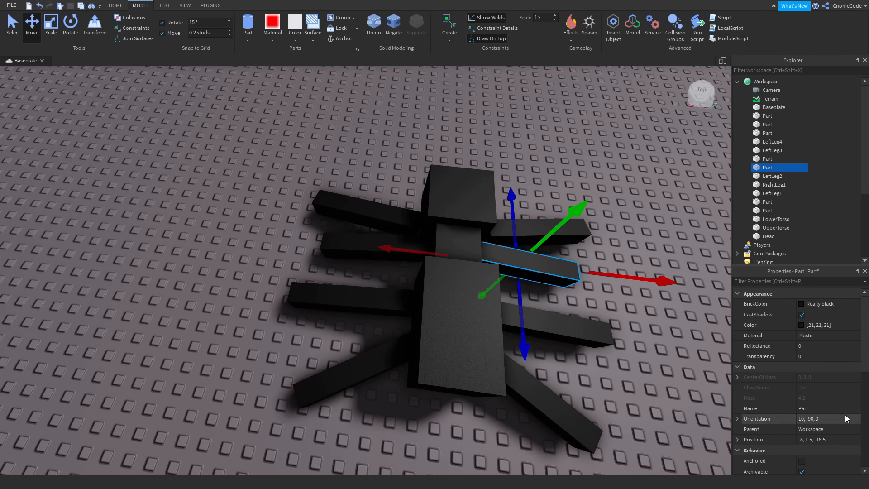
left_click(841, 409)
type("RightLeg1")
Rename the third right leg as RightLeg3 and the rearmost right leg as RightLeg4, and clear the selection
left_click(562, 324)
type("RightLeg1")
key("BackSpace")
type("3")
key("Return")
left_click(580, 426)
left_click(836, 408)
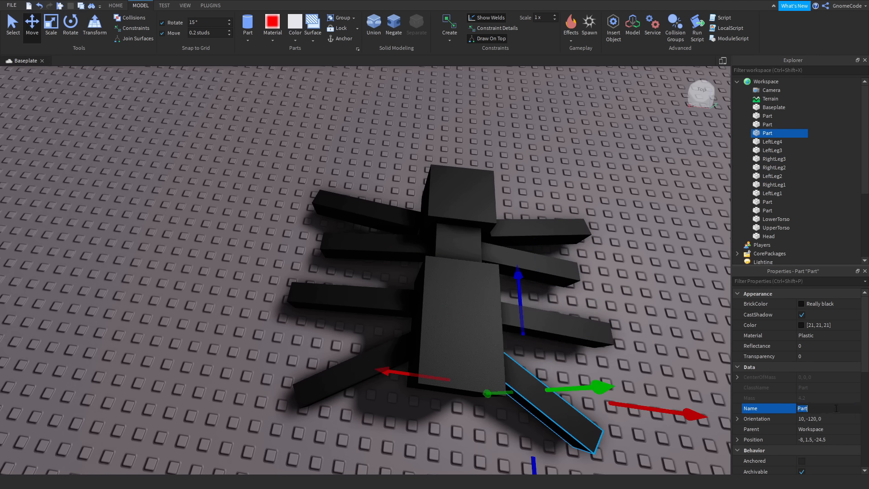
left_click(656, 344)
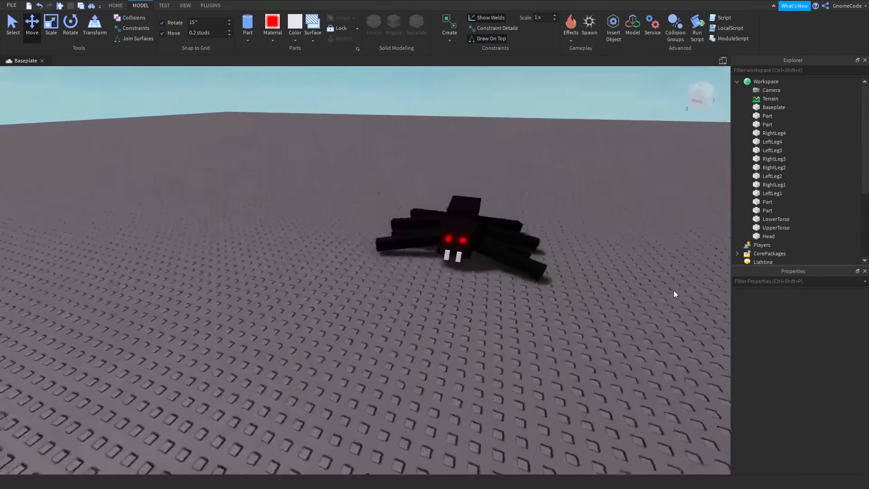
Rename both red eye parts on the front of the head as Eye and deselect them
key("w")
right_click_drag(674, 290, 673, 290)
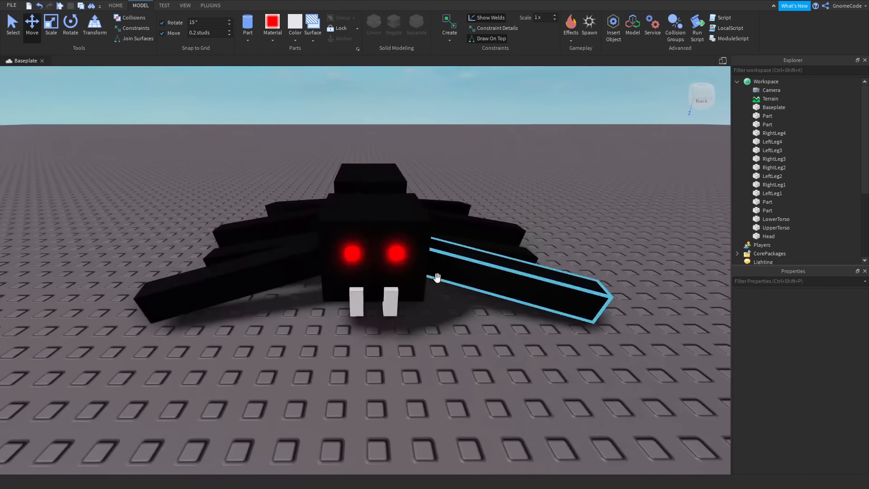
left_click(400, 252)
left_click(352, 254, "ctrl")
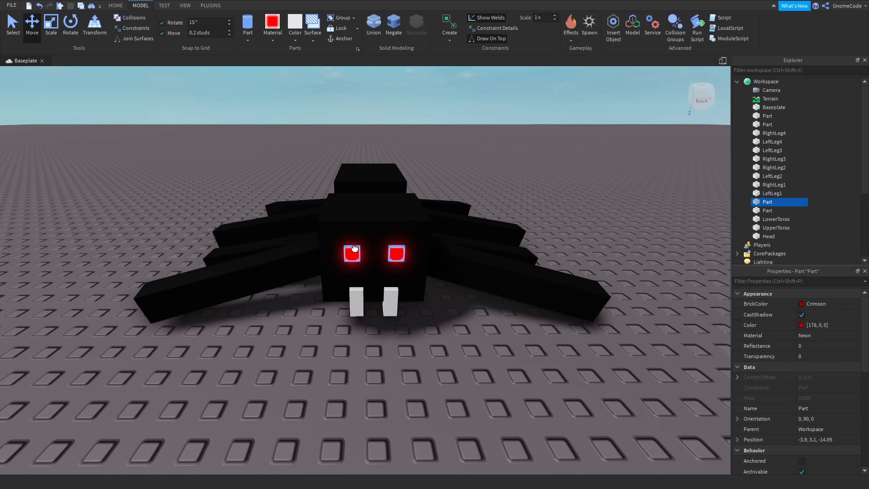
left_click(831, 409)
type("Ey")
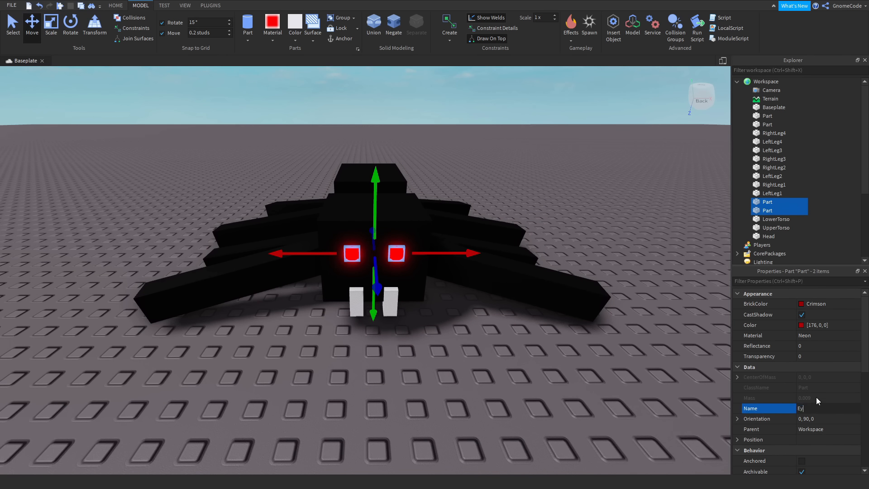
type("e")
key("Return")
left_click(444, 358)
Rename both white fang parts below the eyes as Fang and deselect them
left_click(390, 300)
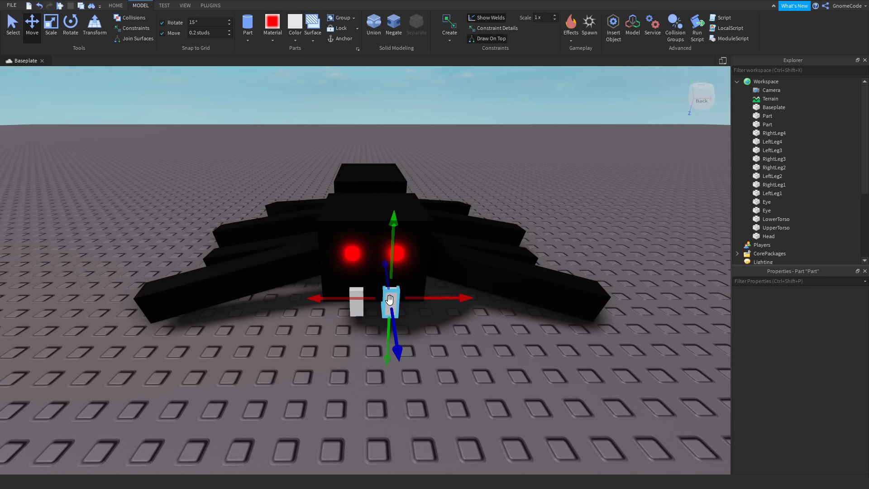
left_click(353, 312, "shift")
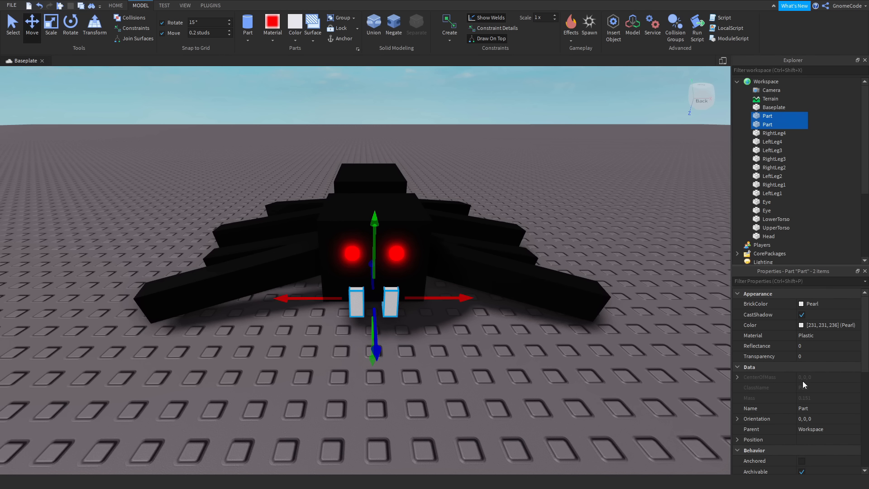
left_click(822, 407)
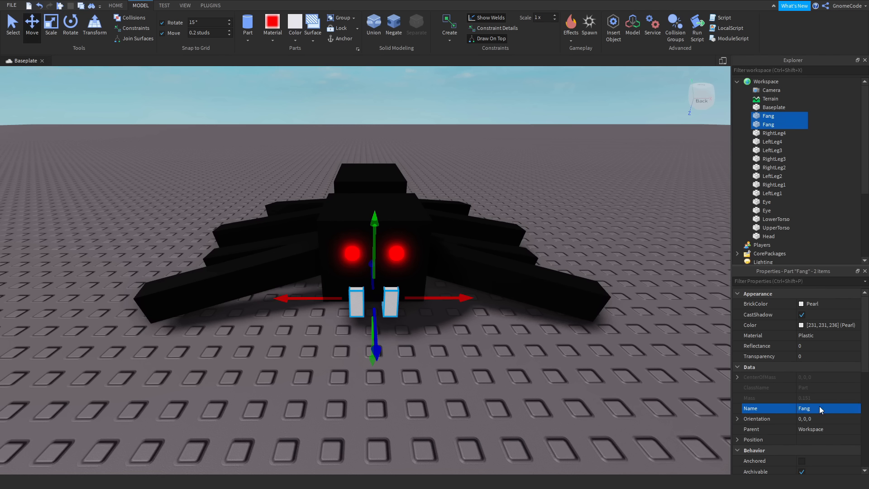
left_click(454, 376)
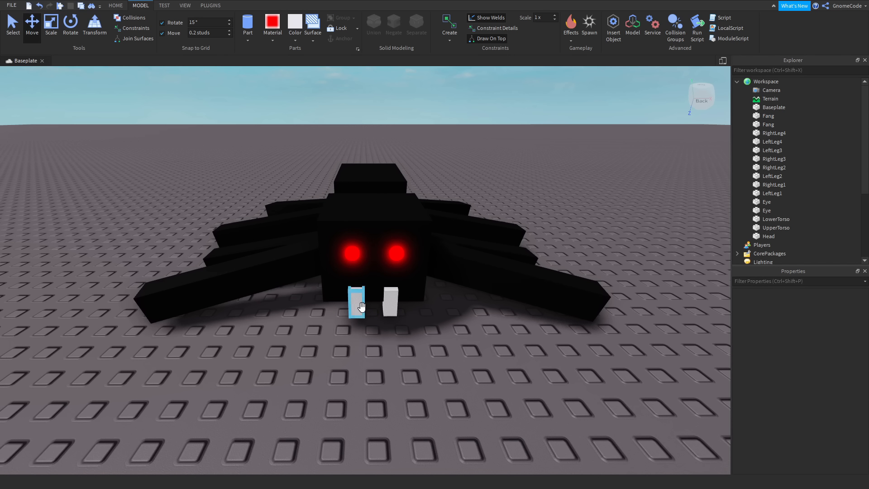
left_click(391, 313)
left_click(765, 125)
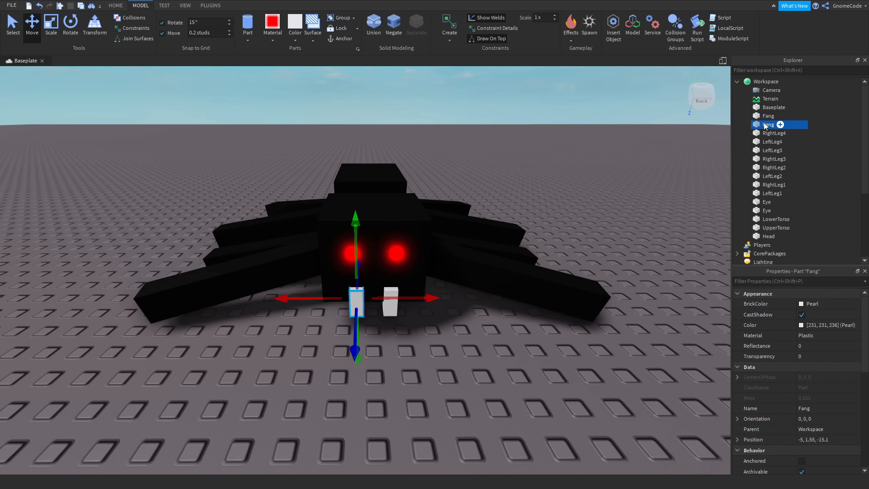
left_click_drag(828, 114, 749, 243)
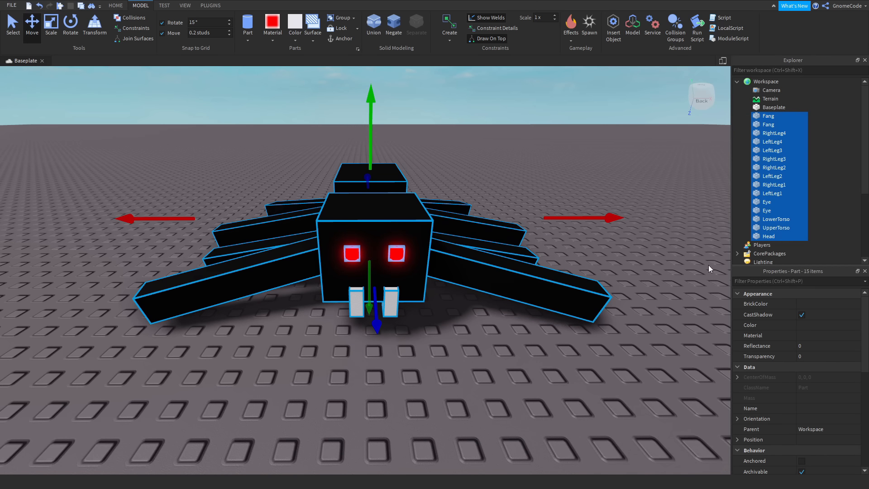
left_click(524, 369)
Select all the spider's parts together and group them into a single model
right_click_drag(561, 199, 560, 200)
key("s")
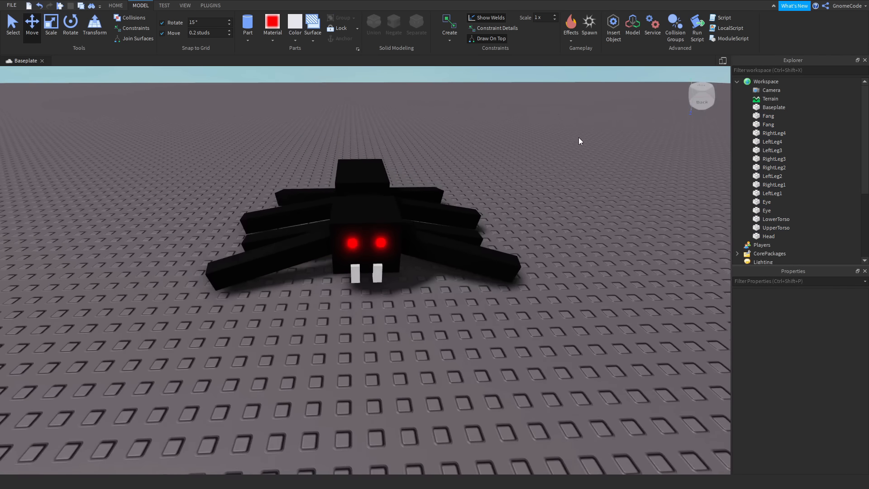
left_click_drag(612, 116, 96, 394)
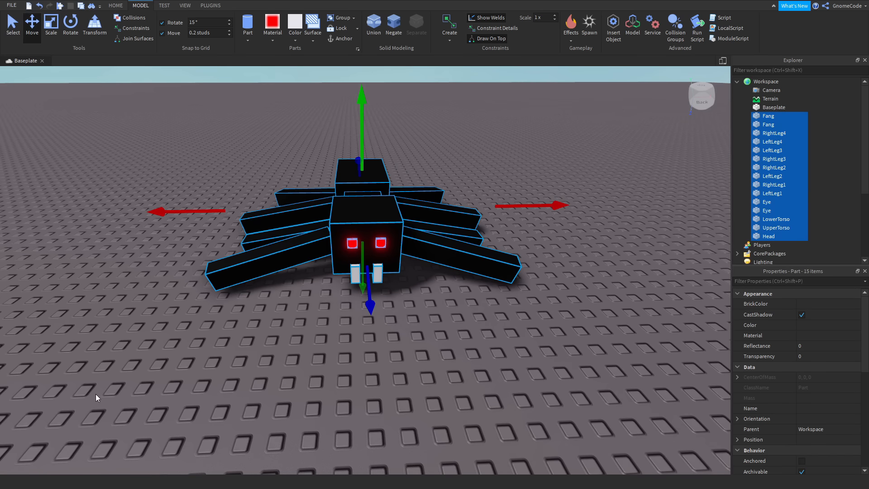
key("ctrl+g")
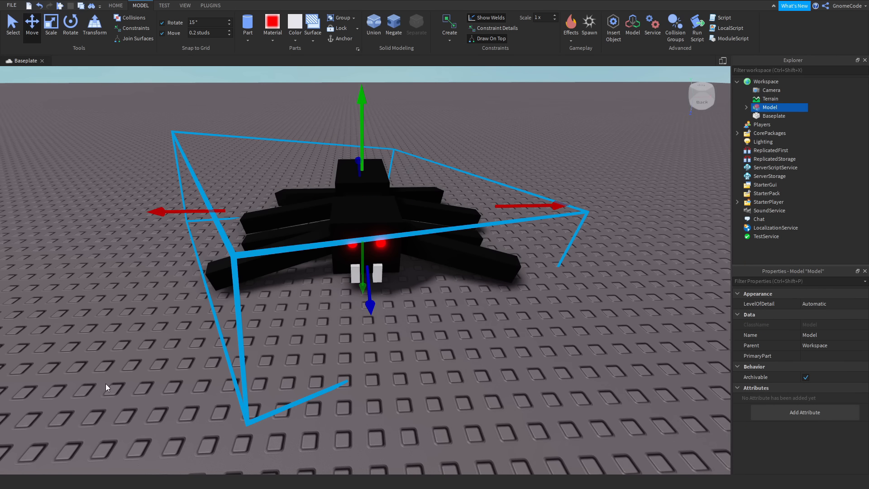
Insert a Humanoid object into the spider's model
right_click_drag(584, 297, 583, 297)
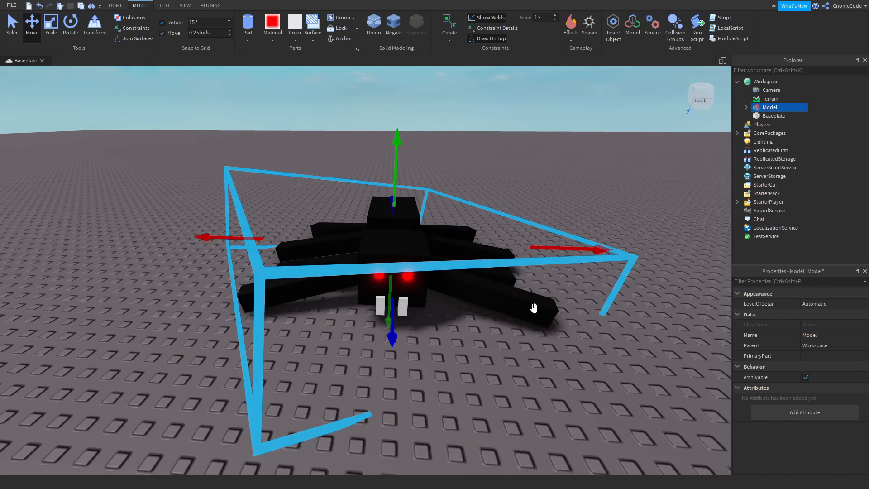
left_click(784, 107)
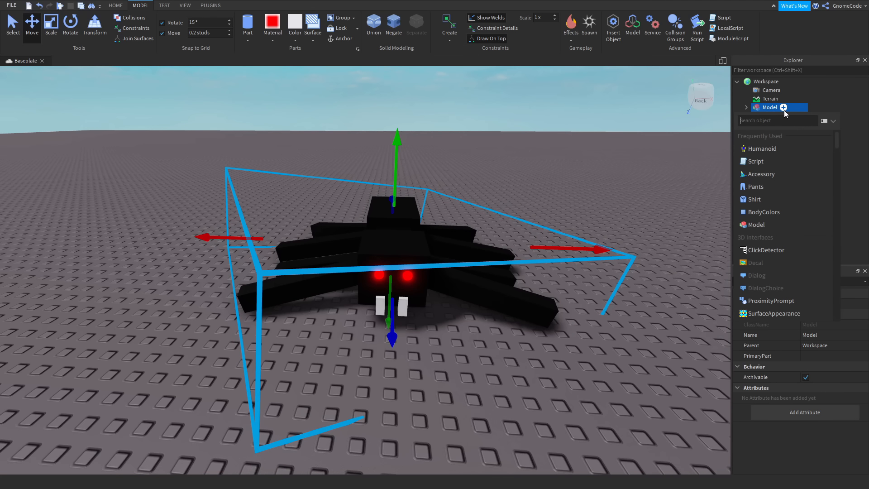
left_click(784, 148)
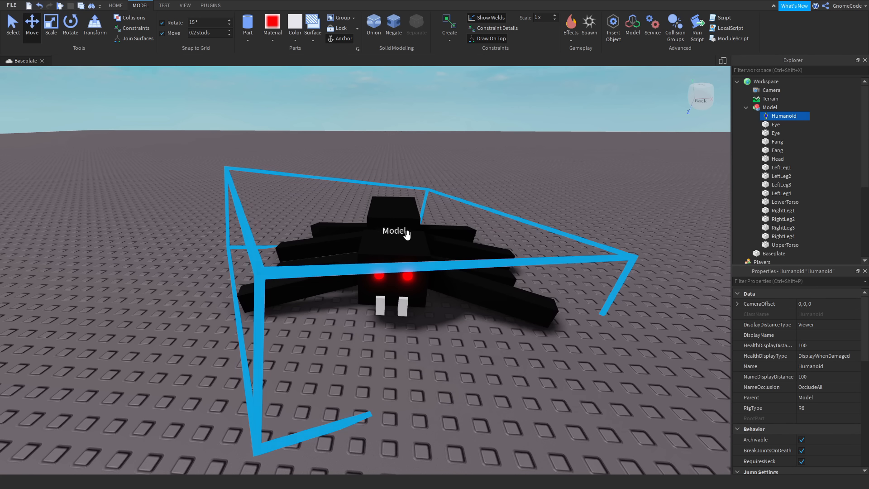
Try the Humanoid's DisplayDistanceType as None and return it to Viewer
key("w")
right_click_drag(534, 277, 533, 277)
key("s")
key("w")
key("s")
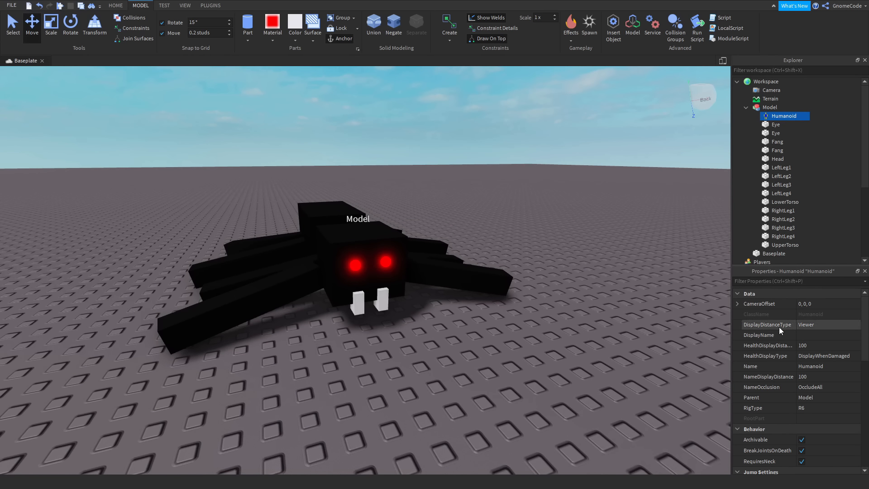
left_click(833, 324)
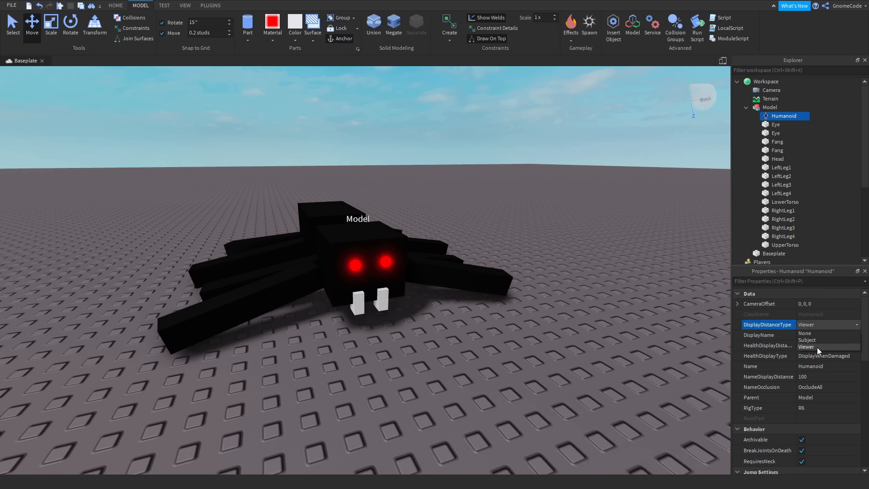
left_click(810, 333)
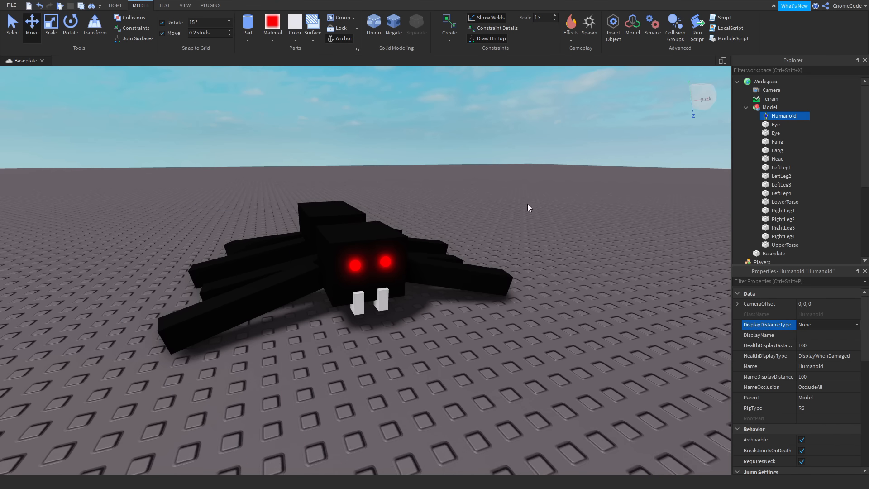
left_click(815, 324)
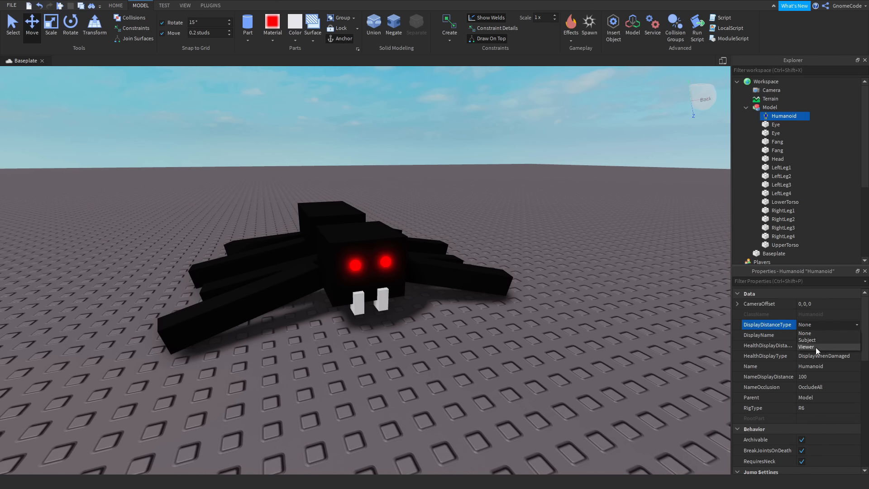
left_click(813, 347)
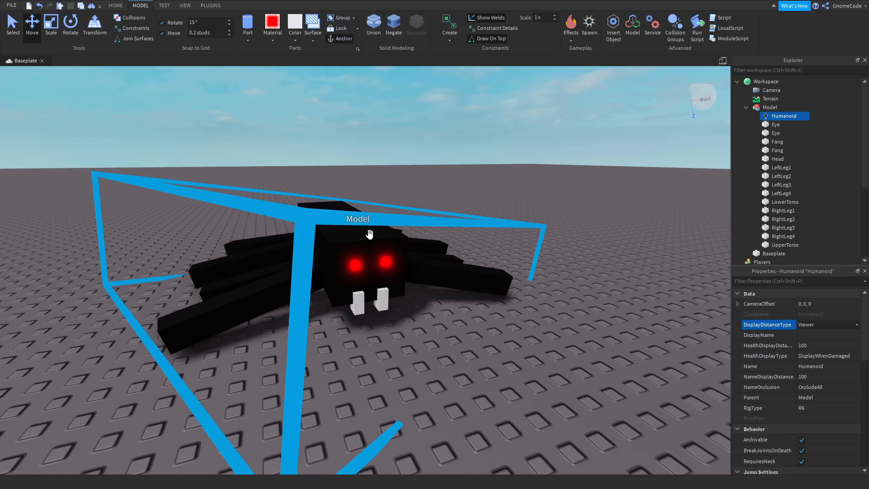
Rename the spider model's Head part as asgas to test its effect on the name label
right_click_drag(588, 209, 590, 200)
scroll(590, 200, "up", 5)
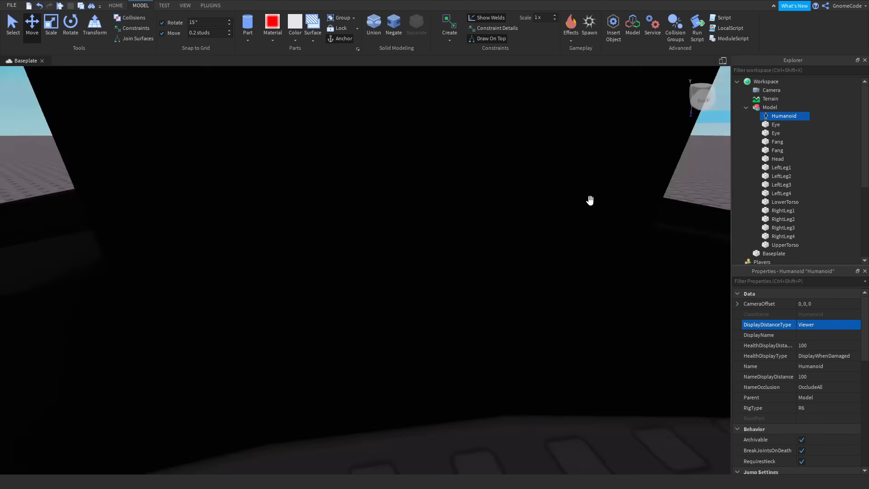
scroll(590, 200, "down", 5)
left_click(777, 159)
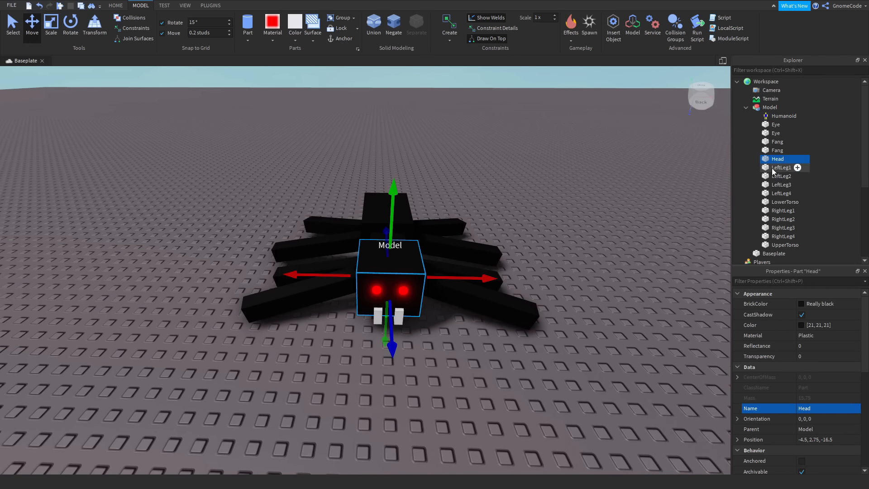
left_click(831, 409)
type("asgas")
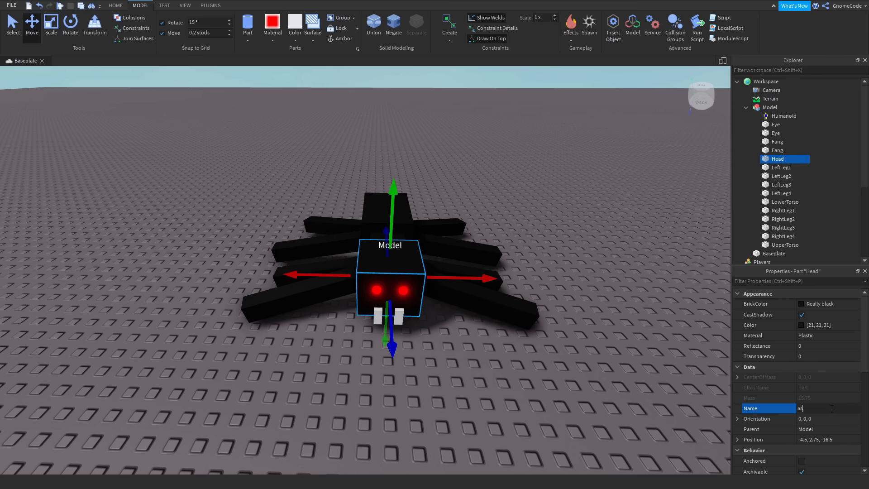
key("Return")
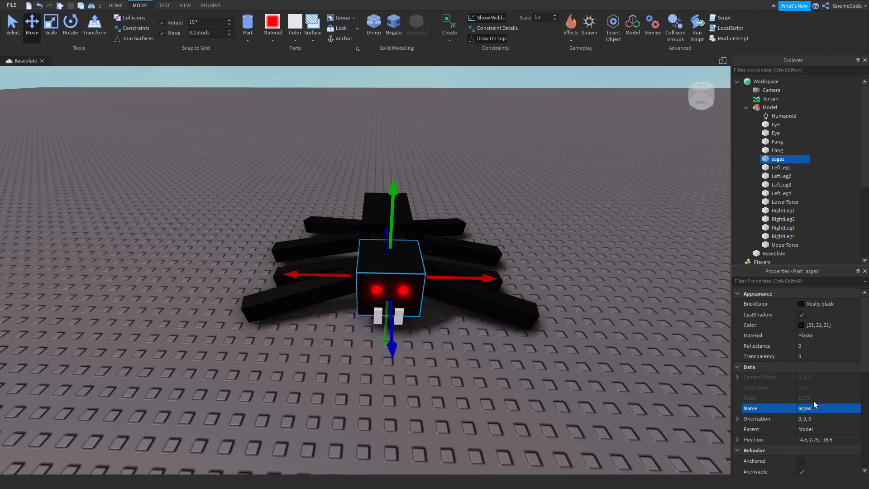
Undo the renaming of the head part
right_click_drag(566, 300, 566, 300)
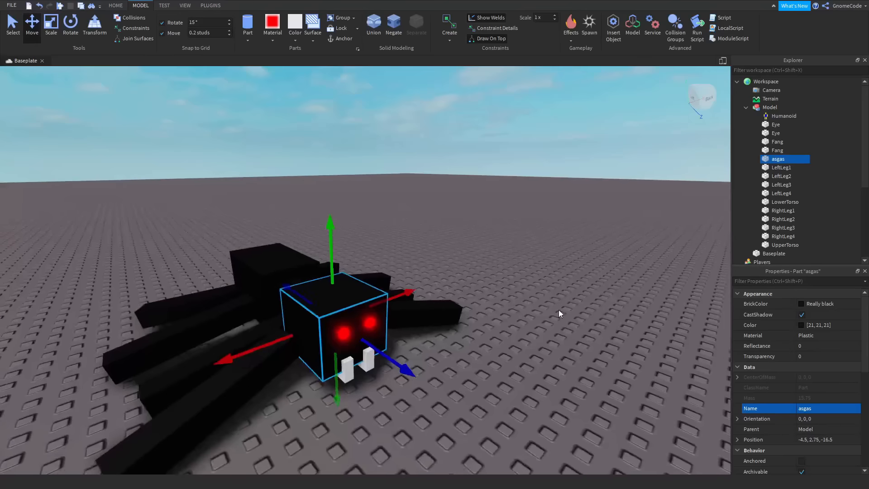
right_click_drag(528, 361, 526, 364)
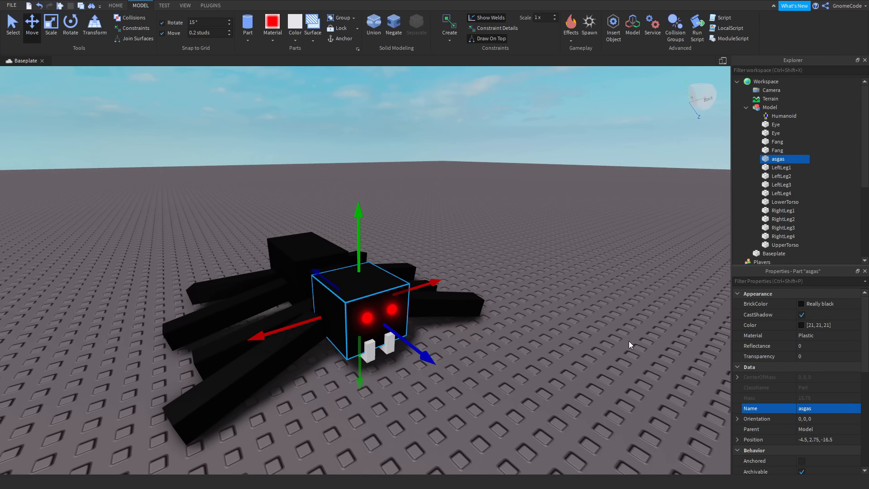
key("ctrl+z")
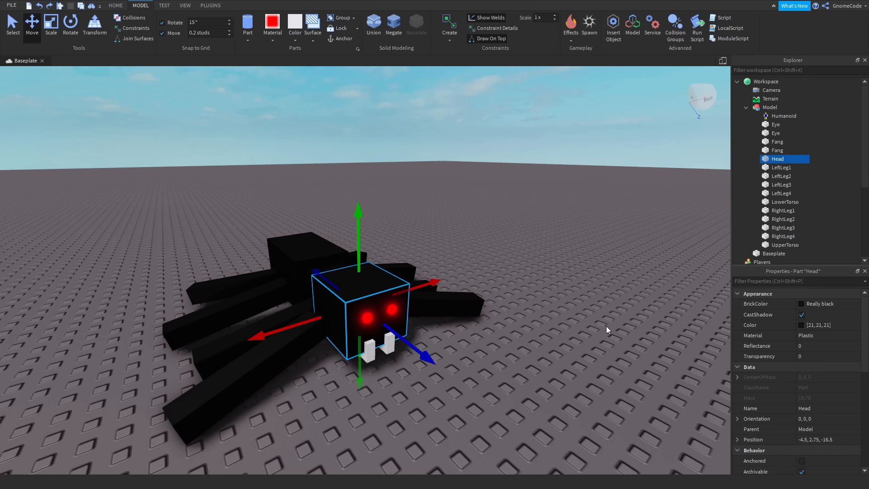
key("d")
mouse_move(606, 298)
right_mouse_down()
mouse_move(599, 304)
mouse_move(599, 288)
right_mouse_up()
key("d")
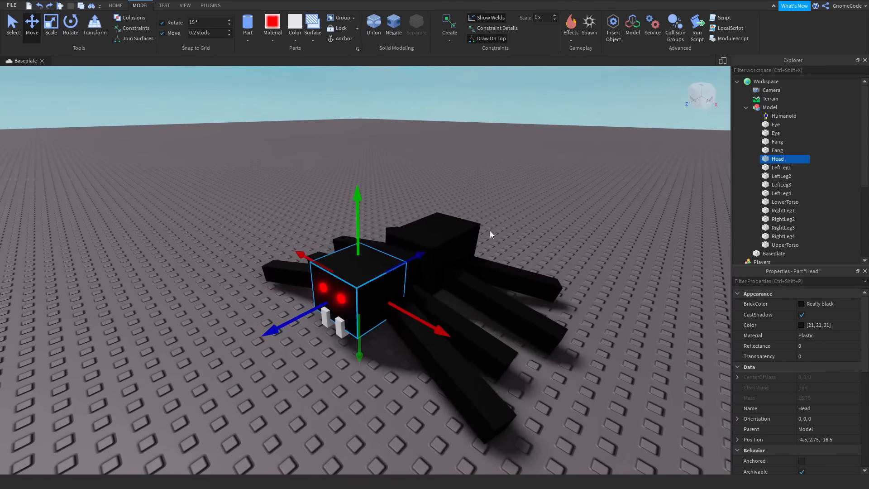
Select the whole spider model and examine it from the front and the side
left_click(455, 227)
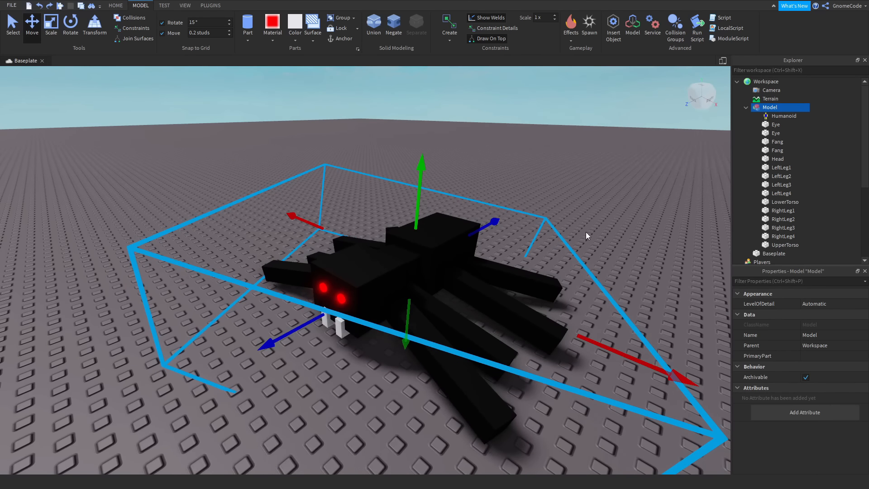
key("a")
right_click_drag(591, 229, 591, 229)
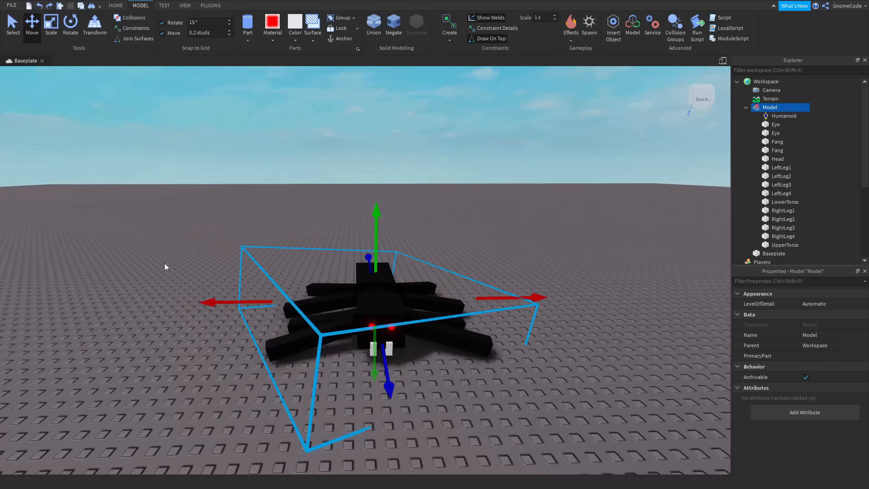
right_click_drag(580, 392, 580, 392)
key("w")
key("d")
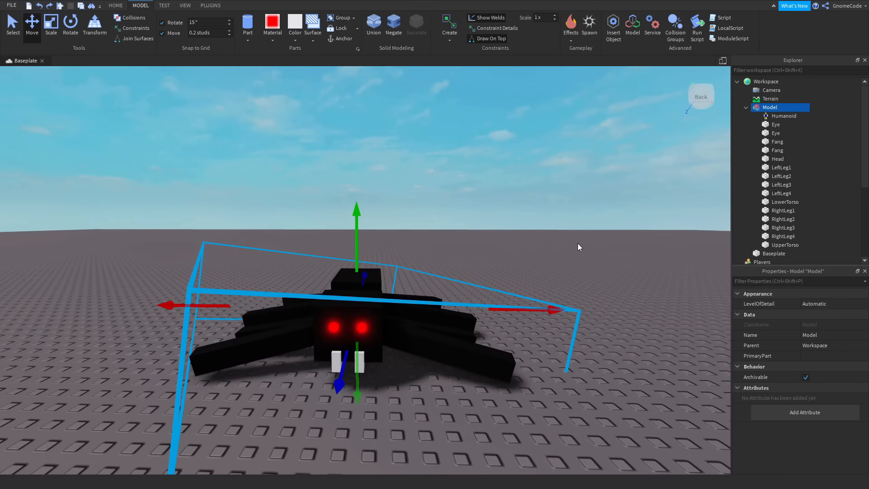
key("w")
right_click_drag(578, 243, 580, 243)
key("d")
key("s")
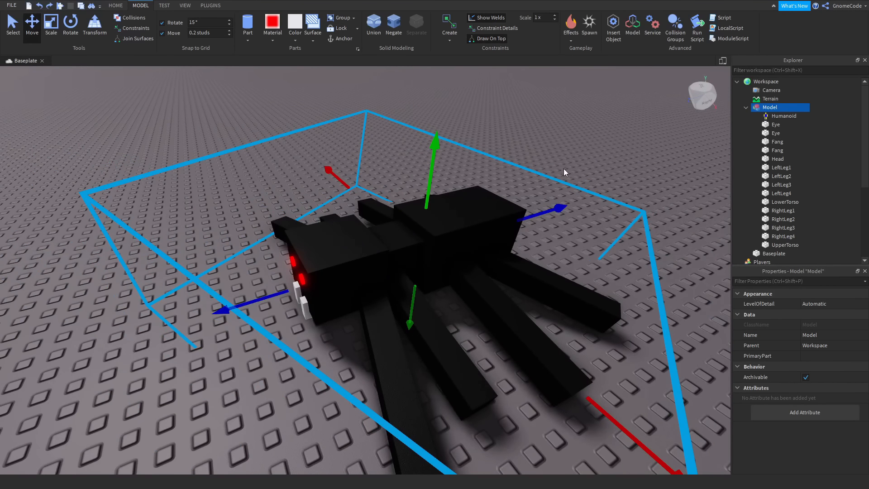
right_click_drag(564, 169, 565, 165)
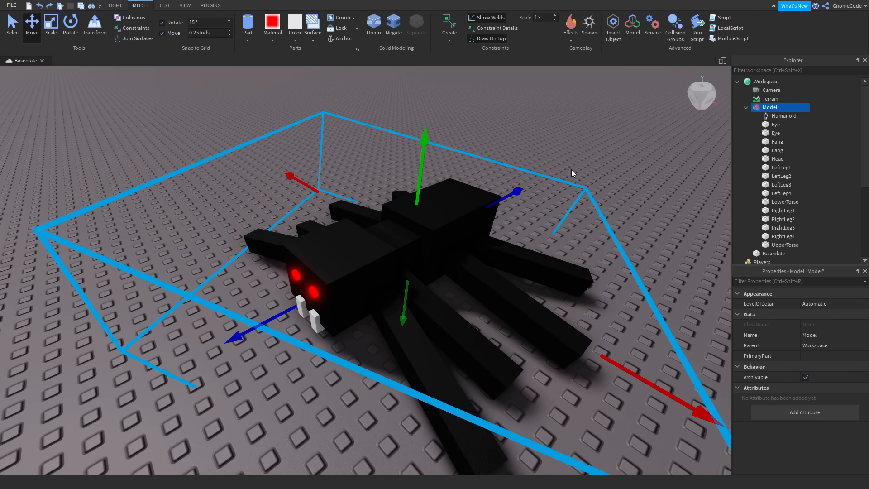
Duplicate the spider's UpperTorso part in place inside the model
left_click(785, 202)
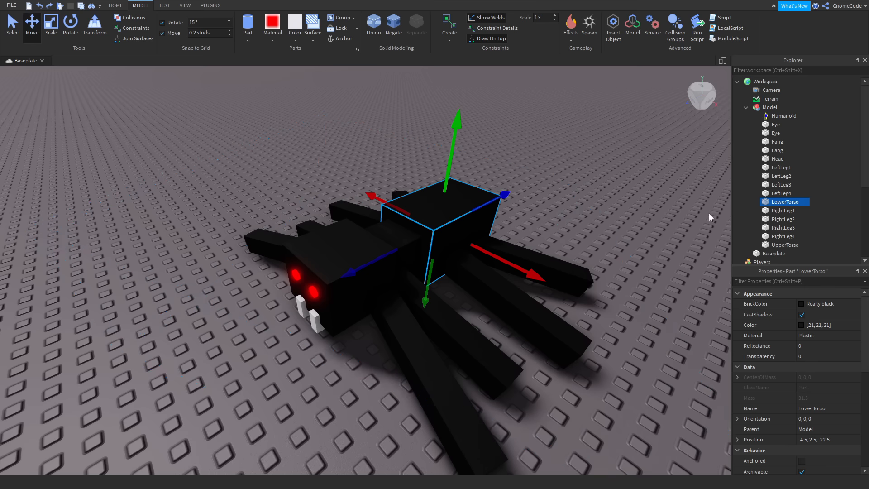
left_click(784, 248)
key("f")
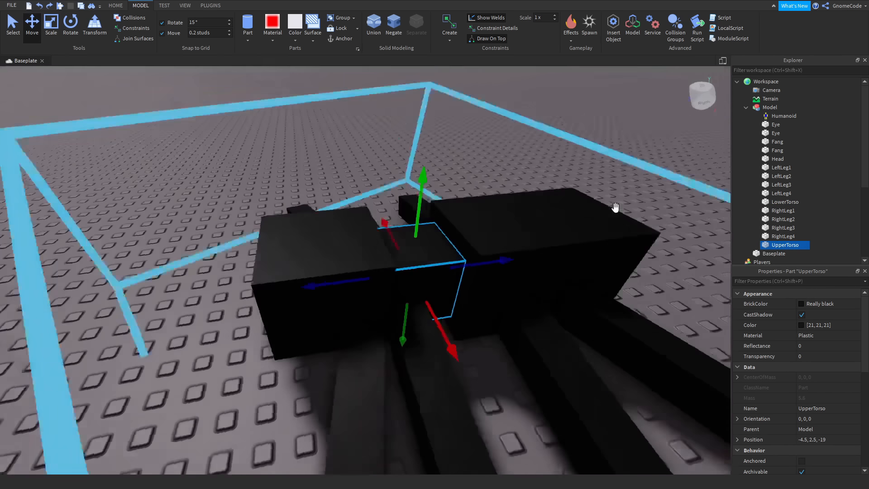
scroll(616, 208, "down", 3)
right_click_drag(616, 208, 616, 208)
scroll(615, 208, "up", 2)
scroll(616, 208, "up", 2)
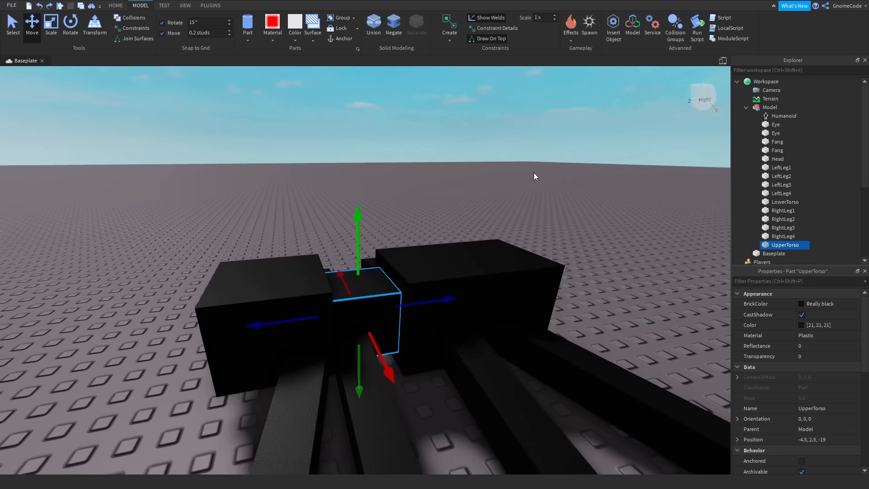
key("ctrl+d")
left_click_drag(359, 227, 378, 218)
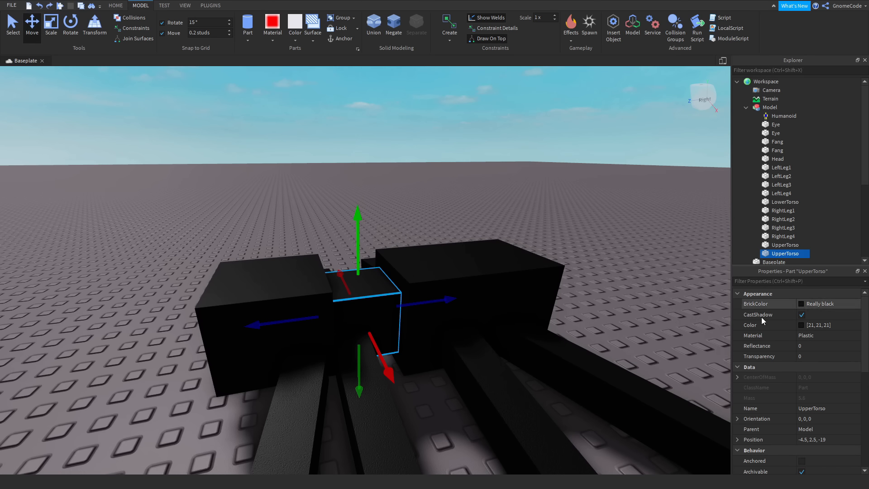
Rename the duplicated torso part as HumanoidRootPart
left_click(824, 409)
type("Hu")
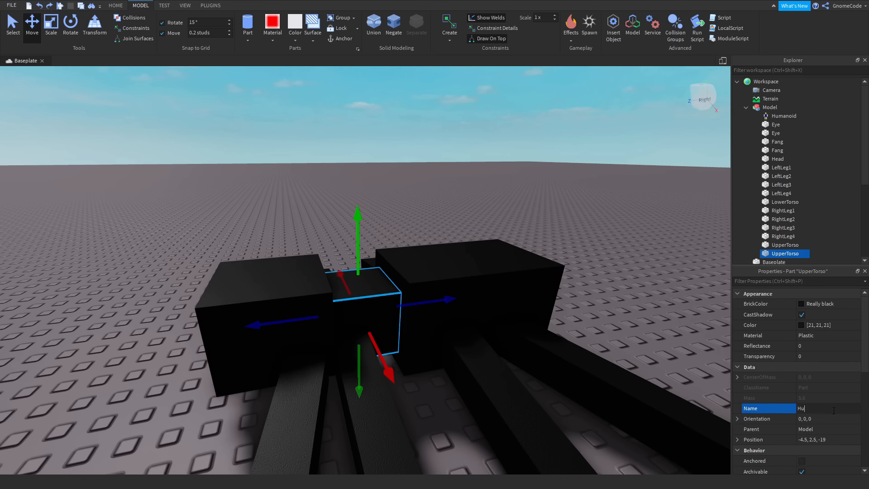
type("manoidRootP")
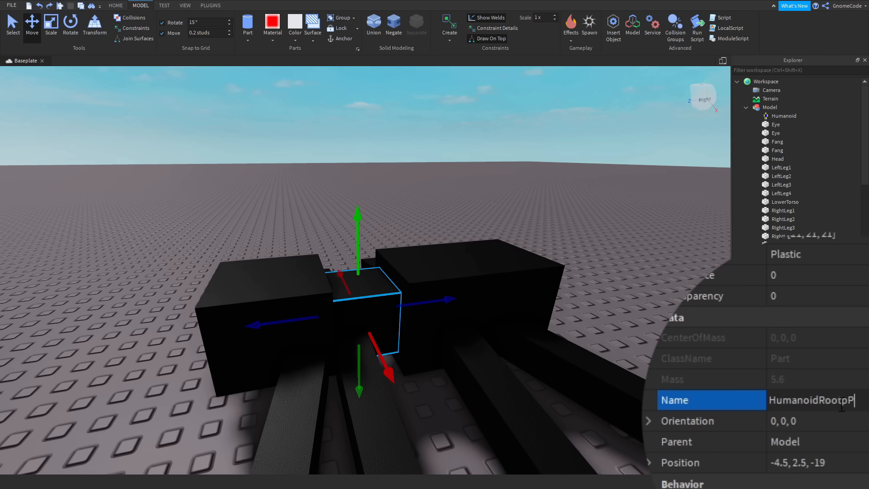
type("art")
key("Return")
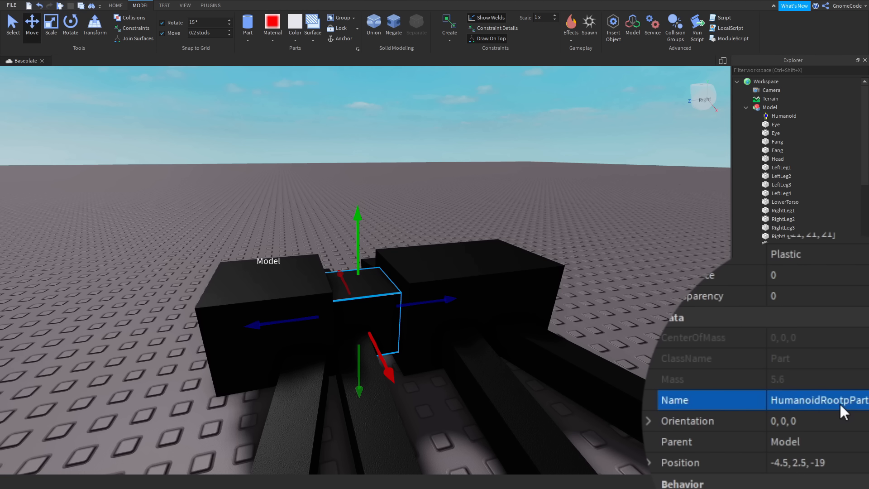
left_click(839, 403)
left_click(849, 401)
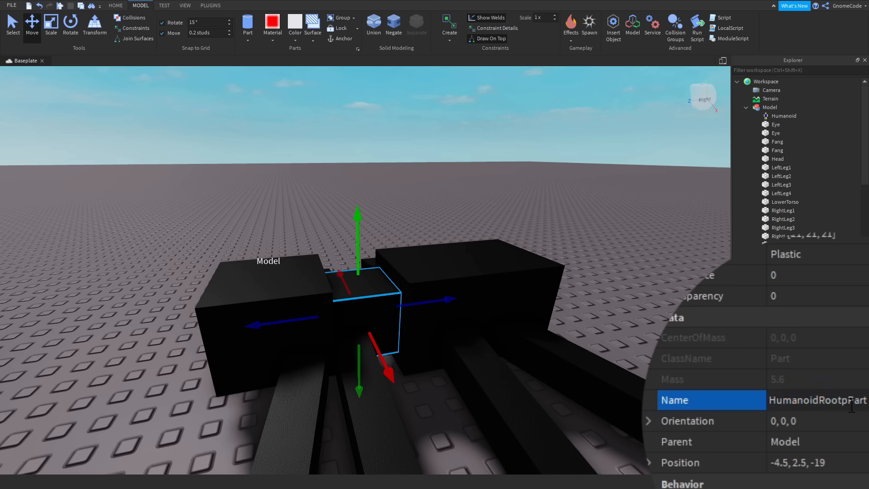
key("BackSpace")
key("Return")
Set the spider model's PrimaryPart to HumanoidRootPart
right_click_drag(590, 180, 590, 180)
scroll(590, 180, "down", 2)
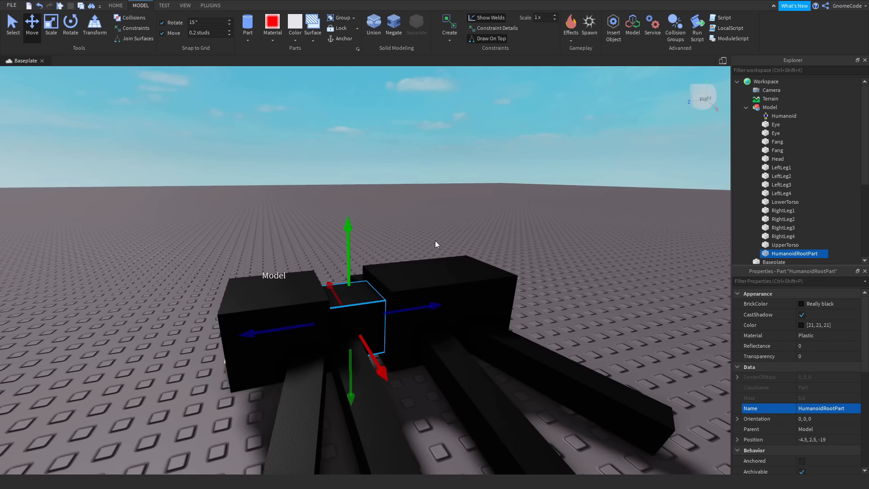
mouse_move(436, 240)
right_mouse_down()
mouse_move(435, 277)
mouse_move(447, 252)
right_mouse_up()
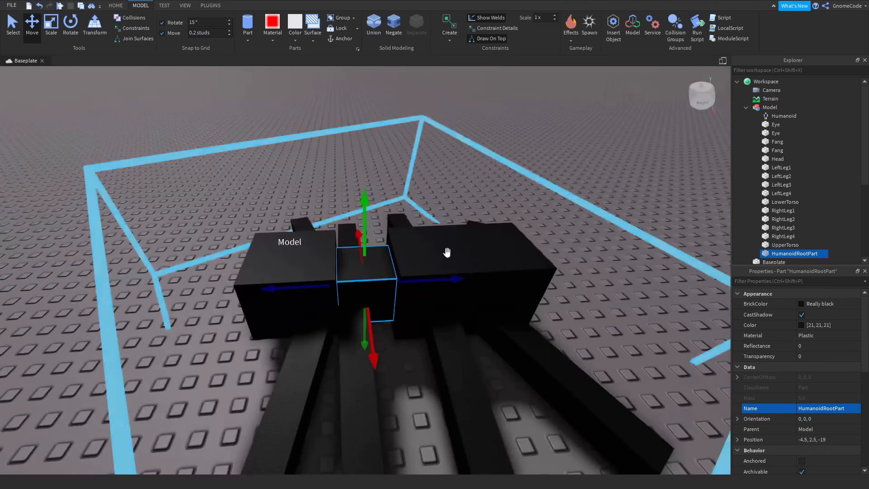
left_click(819, 358)
scroll(820, 374, "down", 3)
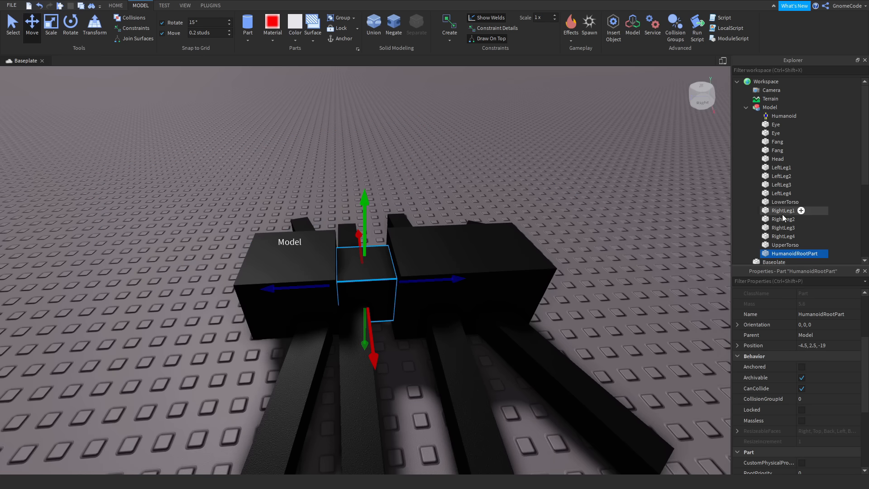
key("a")
right_click_drag(592, 247, 592, 246)
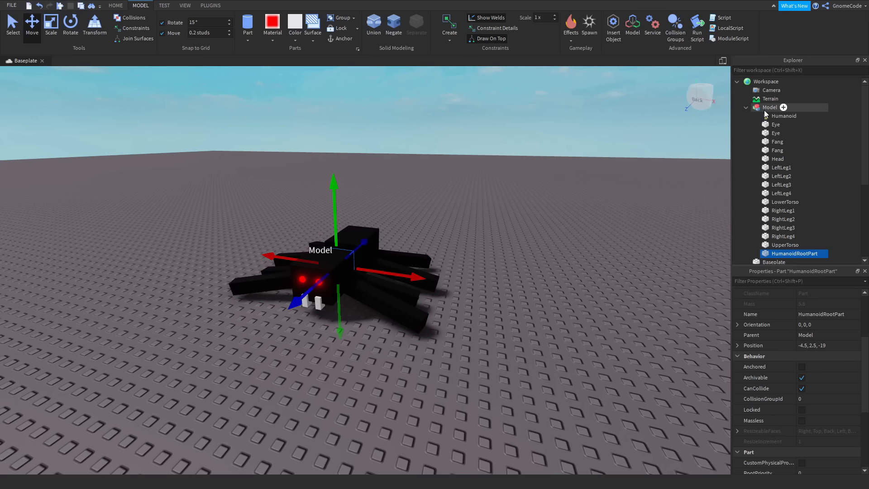
left_click(766, 110)
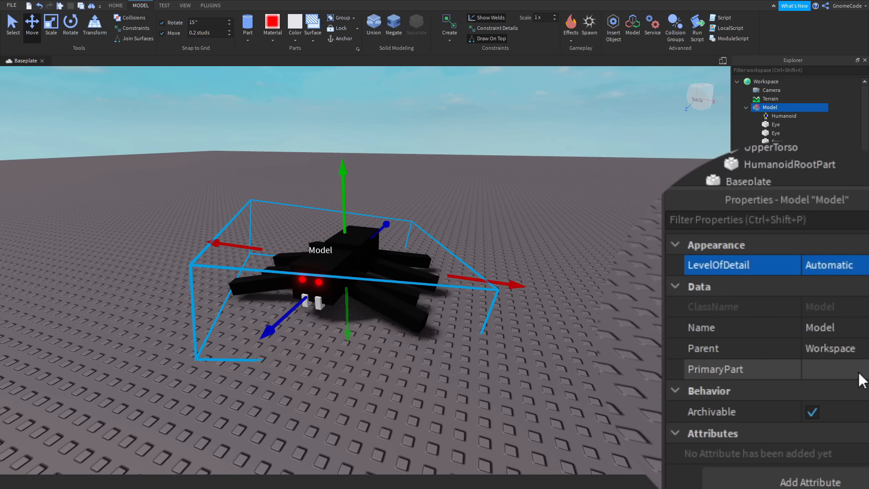
left_click(829, 361)
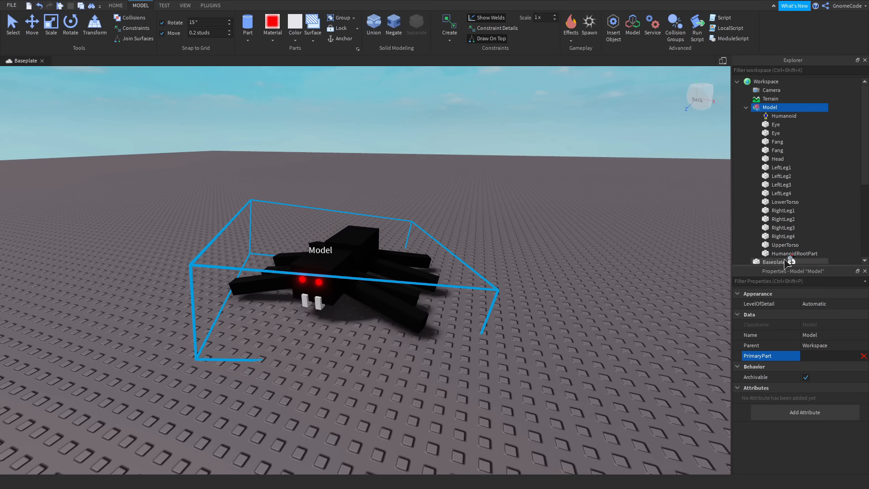
left_click(790, 253)
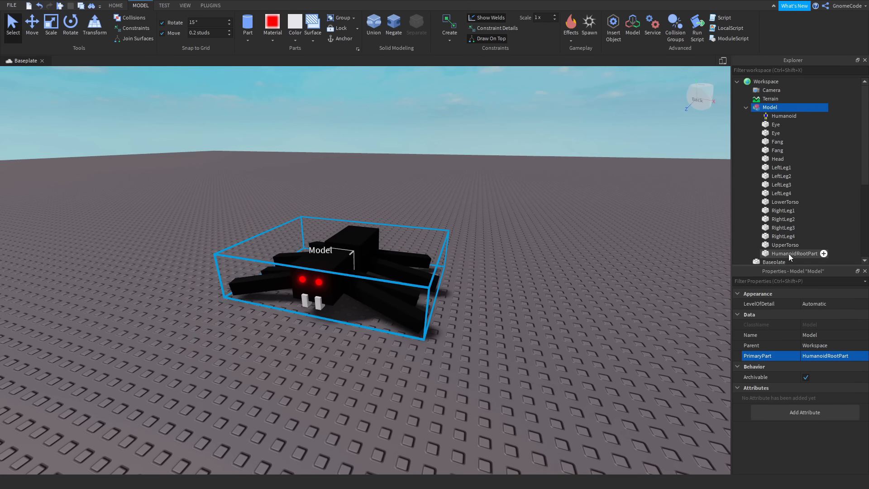
Examine the spider model from the front and up close around its middle torso part
right_click_drag(537, 288, 537, 287)
key("w")
key("a")
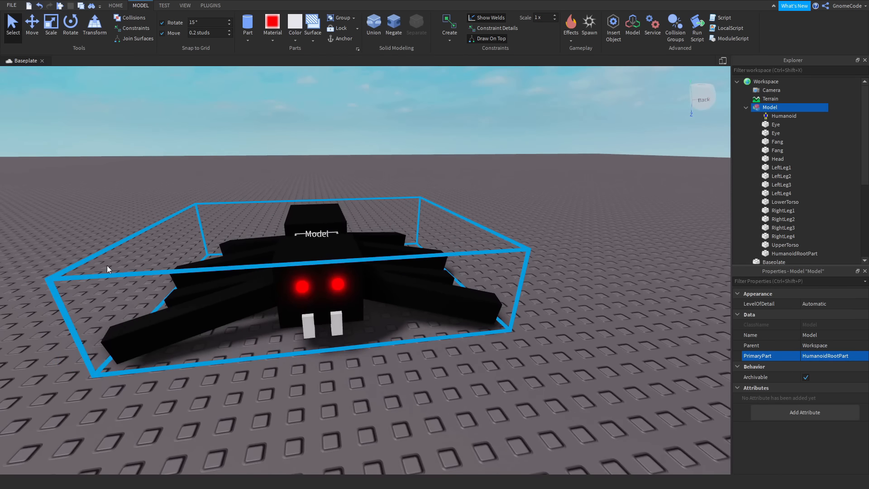
right_click_drag(582, 201, 582, 201)
key("w")
key("s")
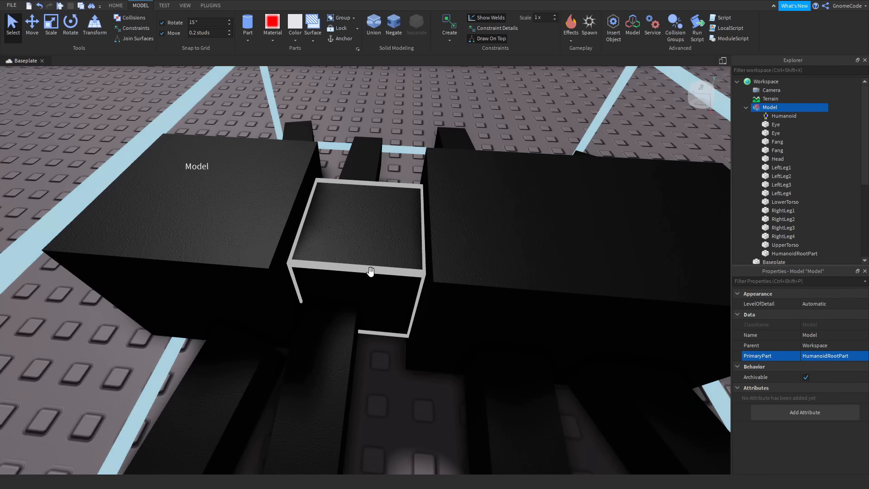
right_click_drag(475, 252, 475, 252)
key("a")
key("s")
key("a")
key("s")
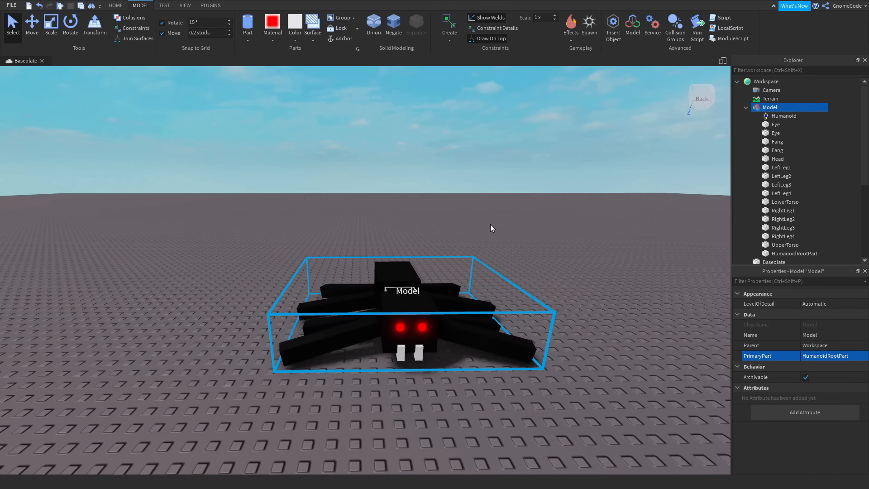
Select the spider model for moving and set the move snapping increment to 1 stud
left_click(544, 261)
left_click(421, 289)
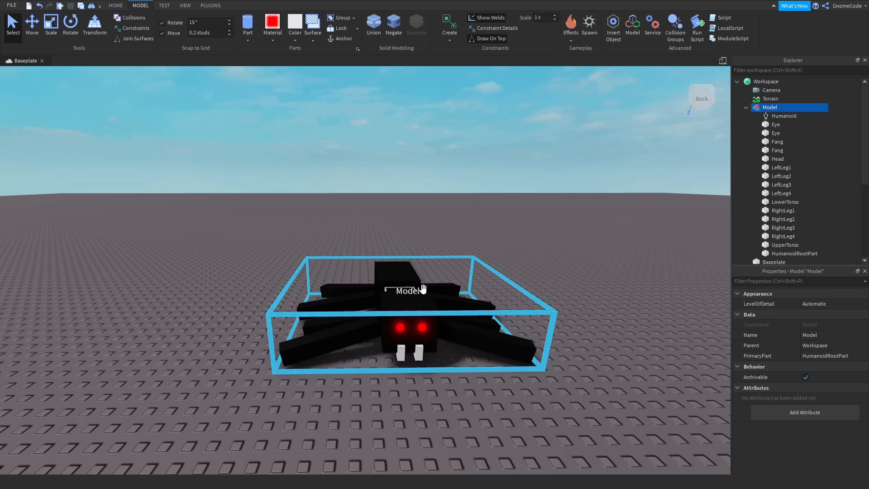
left_click(32, 25)
left_click(207, 33)
type("1")
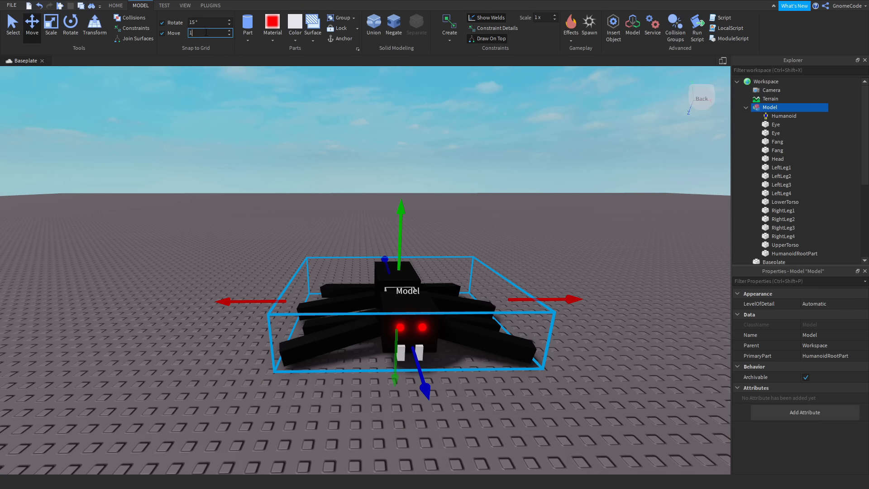
Raise the spider model well above the baseplate and briefly run the simulation to test whether its parts hold together
left_click_drag(399, 213, 413, 126)
left_click(416, 126)
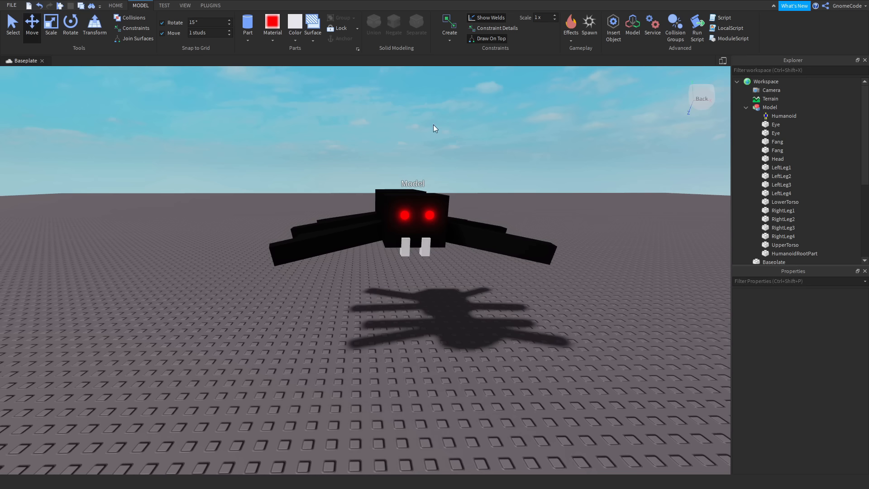
left_click(164, 6)
left_click(14, 40)
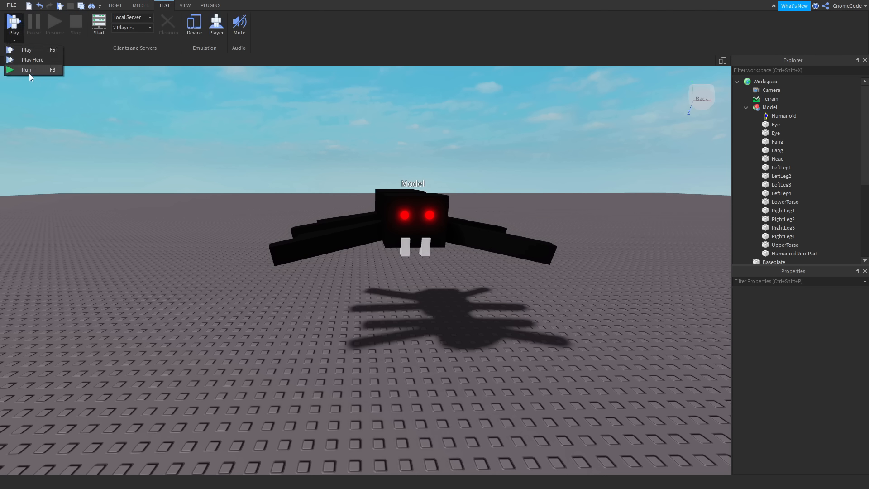
left_click(27, 72)
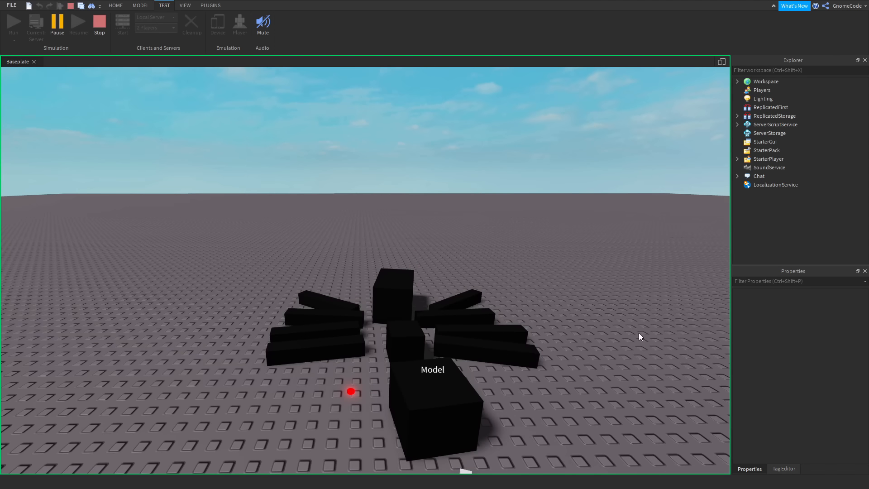
mouse_move(639, 332)
right_mouse_down()
mouse_move(650, 336)
mouse_move(634, 331)
right_mouse_up()
left_click(104, 20)
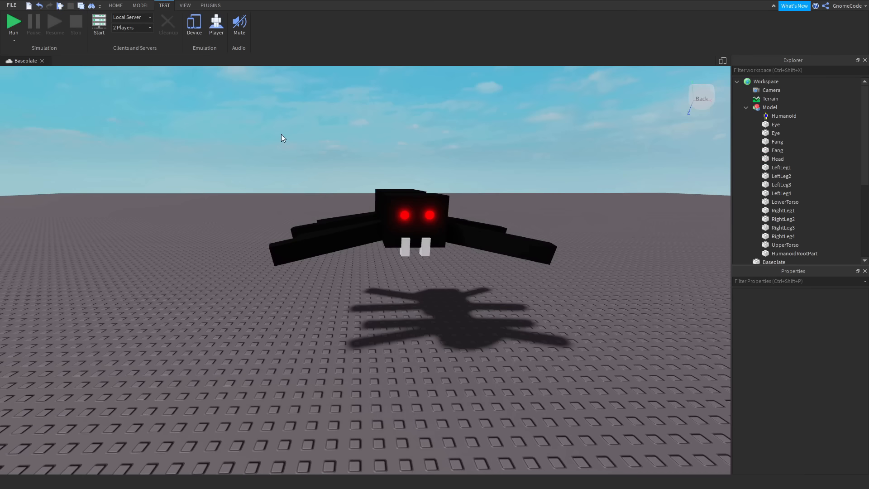
Undo the raising of the spider model and clear the selection
left_click(418, 226)
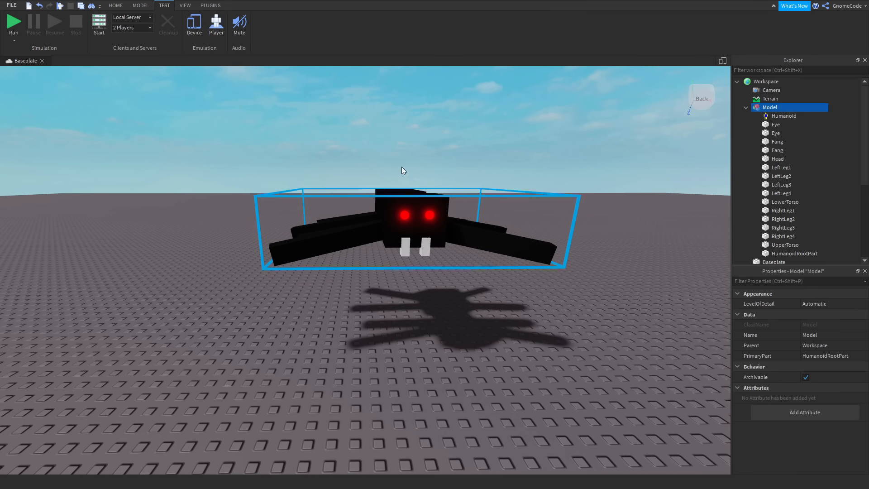
key("ctrl+z")
left_click(343, 129)
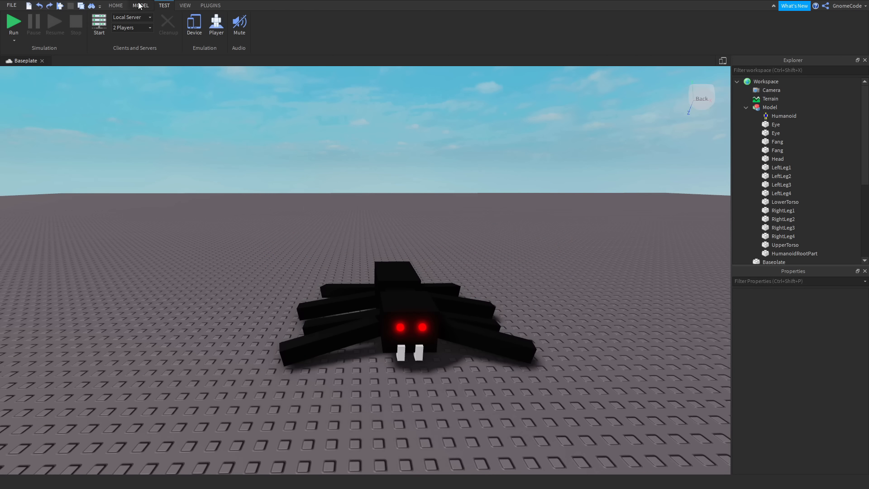
Select the spider model, collapse its hierarchy, and start editing its rig with the RigEdit plugin
left_click(218, 6)
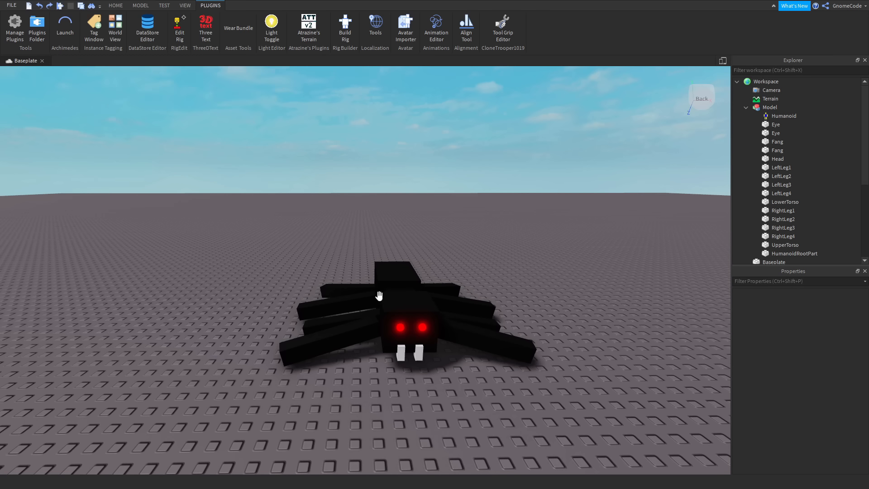
left_click(430, 343)
right_click_drag(430, 343, 430, 366)
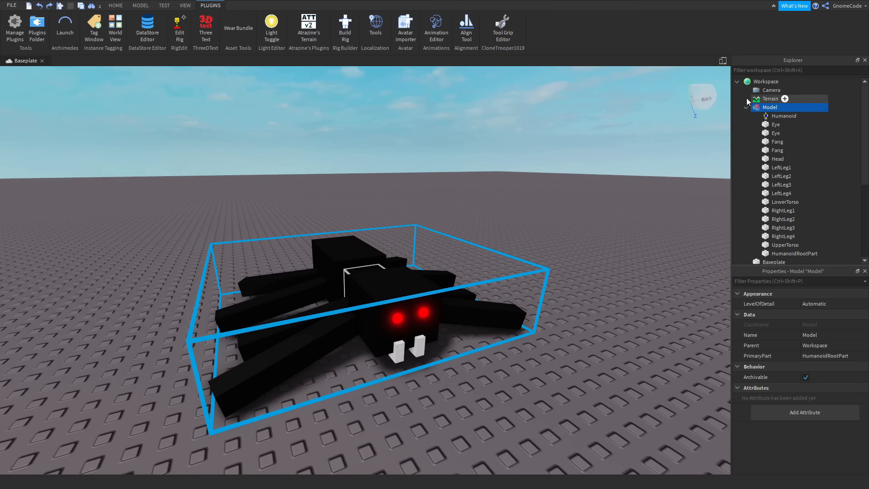
left_click(747, 107)
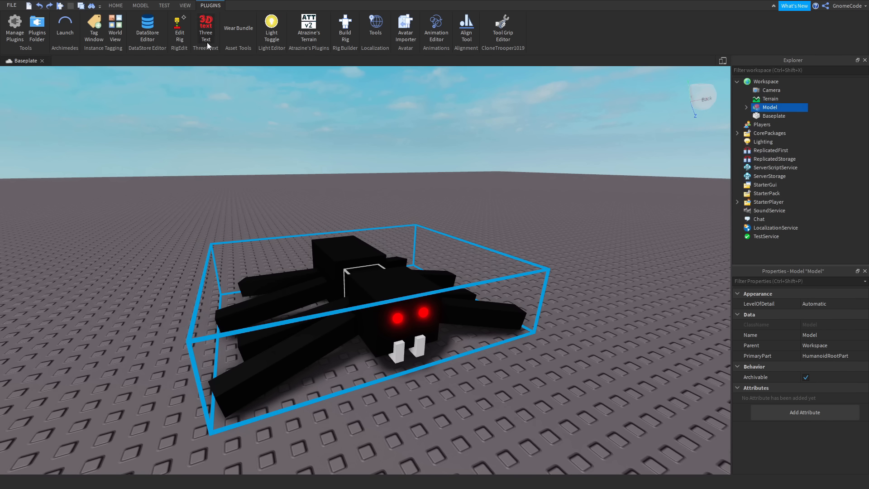
left_click(182, 39)
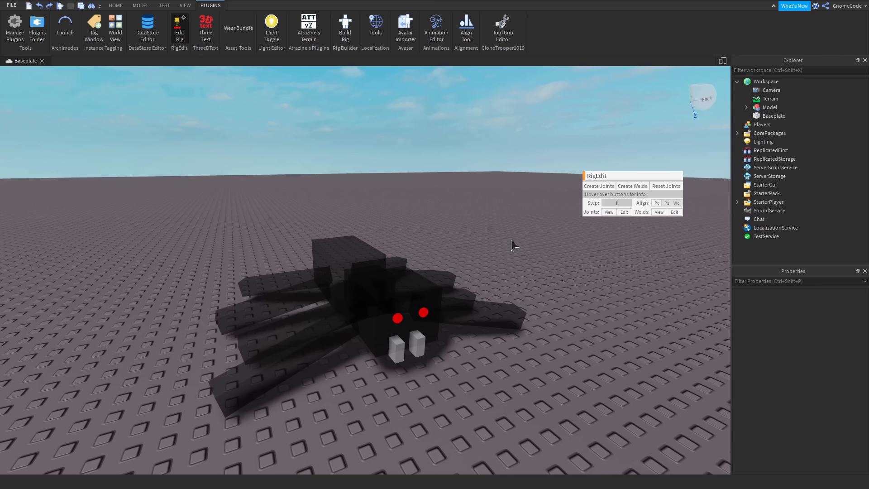
key("a")
right_click_drag(536, 262, 537, 262)
key("w")
key("d")
key("s")
key("w")
key("s")
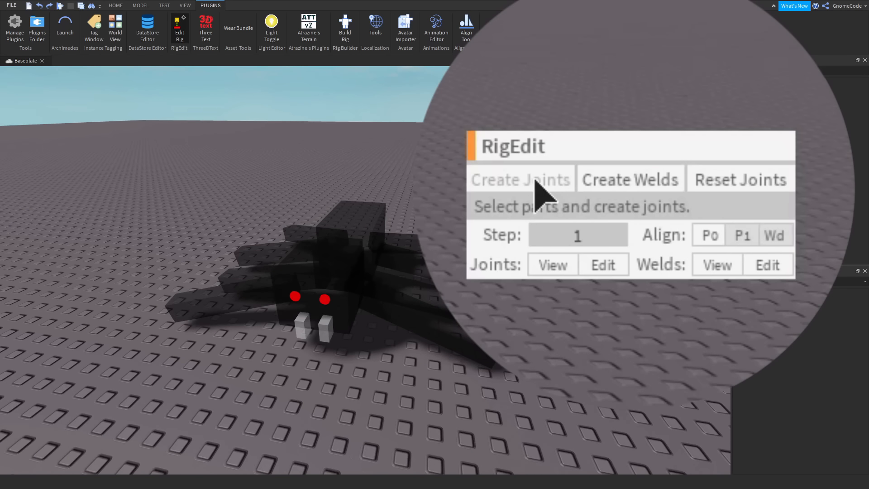
left_click(625, 188)
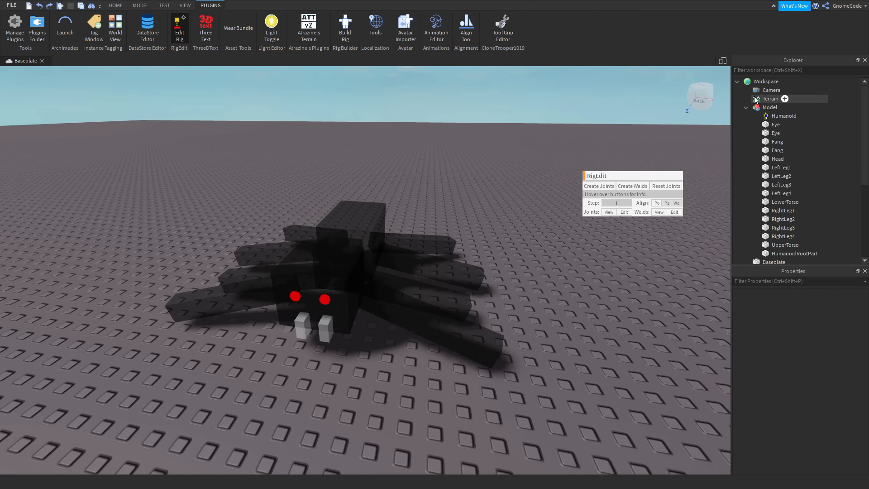
Create a weld from the second Eye part in the model to the Head
left_click(766, 123)
left_click(769, 134)
left_click(773, 142)
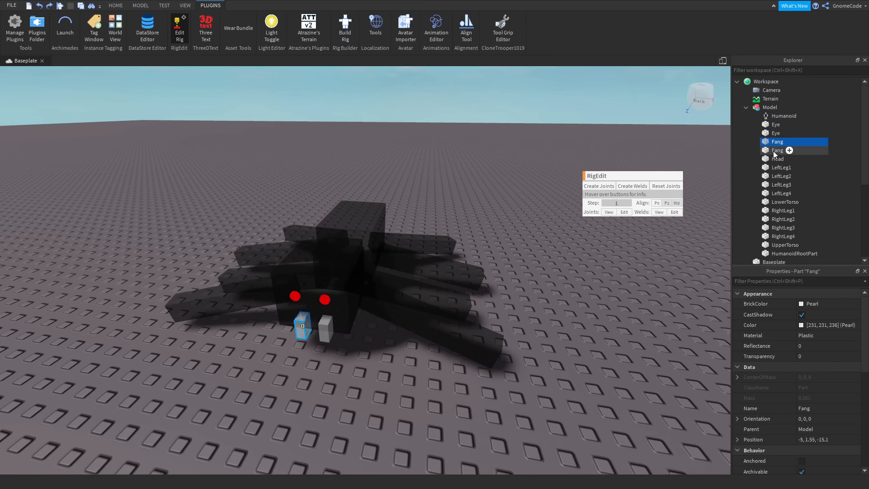
left_click(775, 133)
right_click_drag(542, 323, 581, 326)
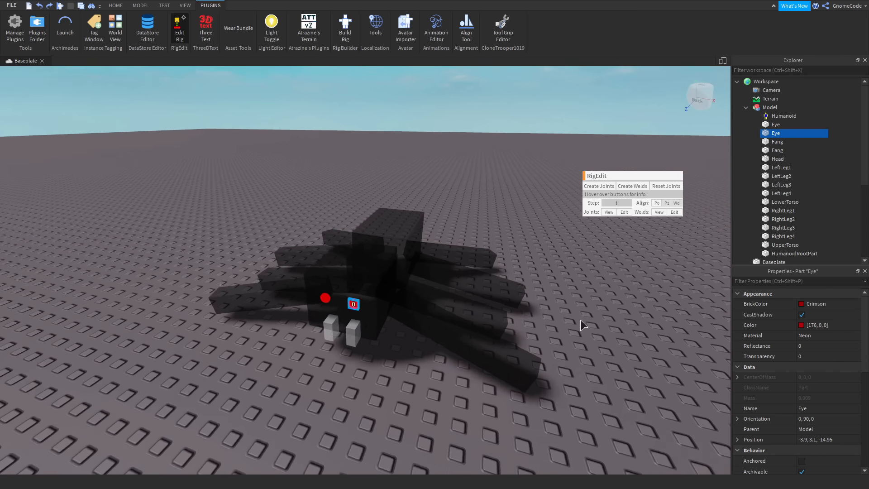
scroll(581, 320, "up", 5)
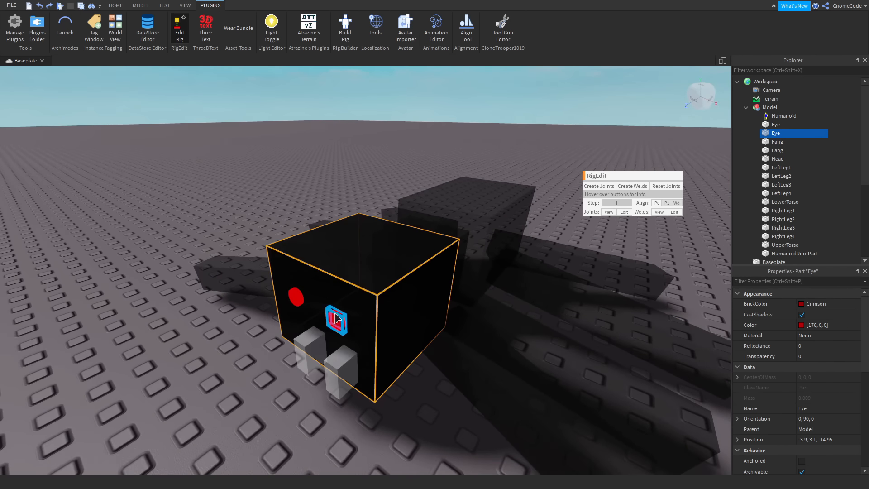
left_click(776, 125)
left_click(773, 135)
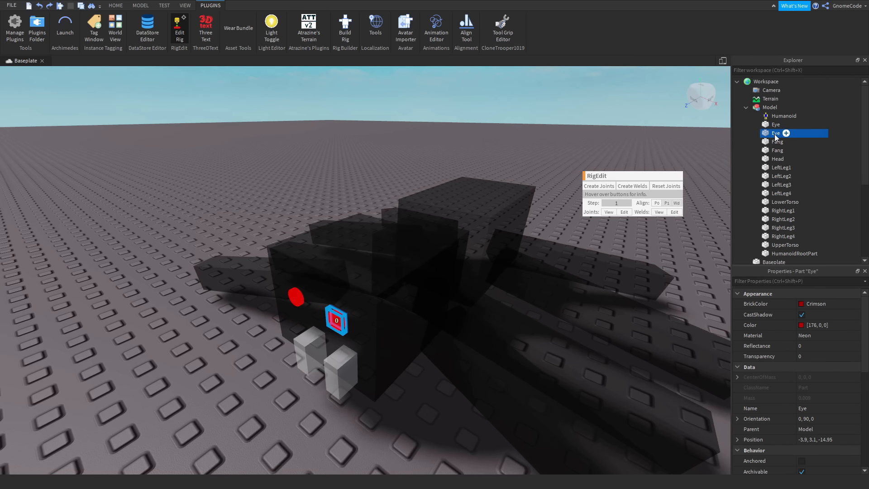
left_click(770, 161, "ctrl")
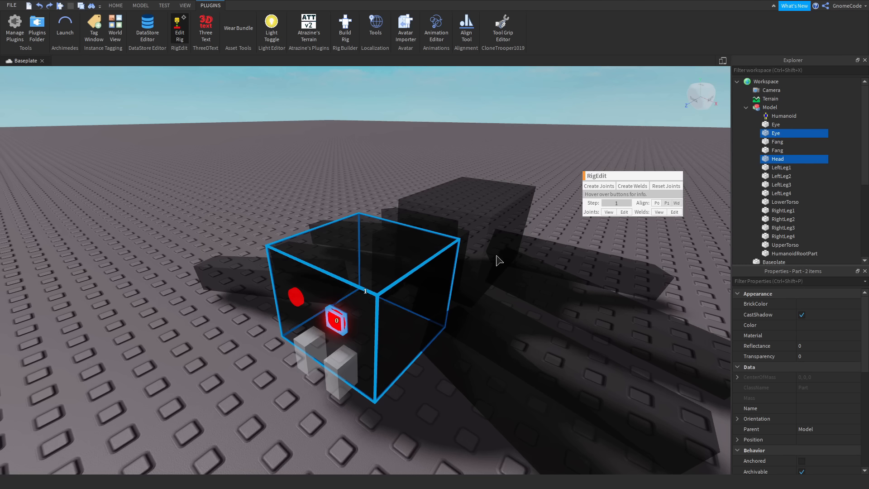
left_click(634, 186)
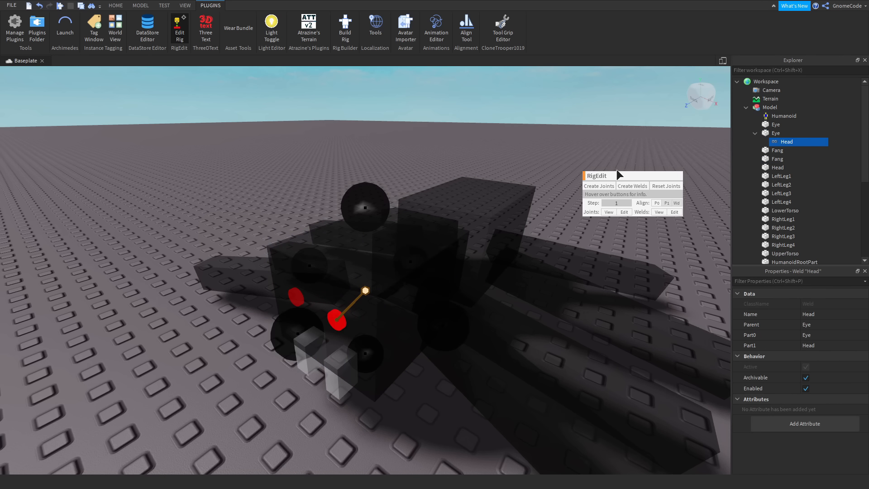
Examine the new weld between the eye and the Head up close and in the model hierarchy
scroll(597, 129, "up", 6)
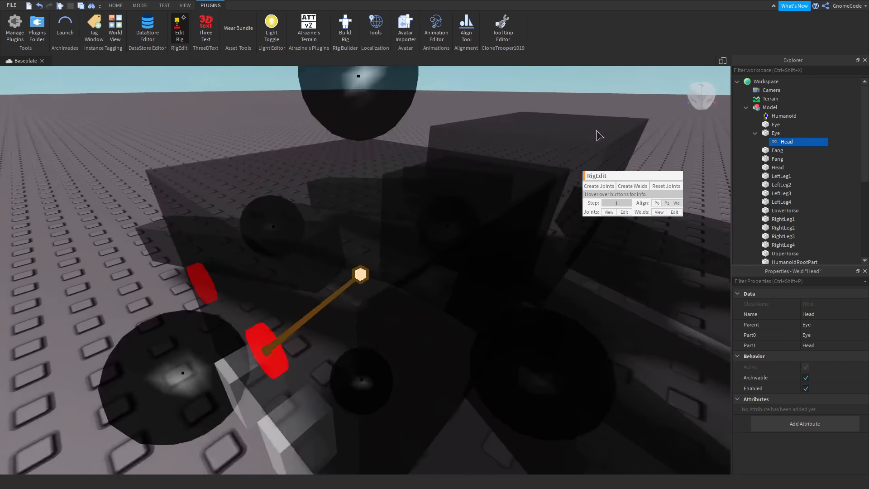
key("f")
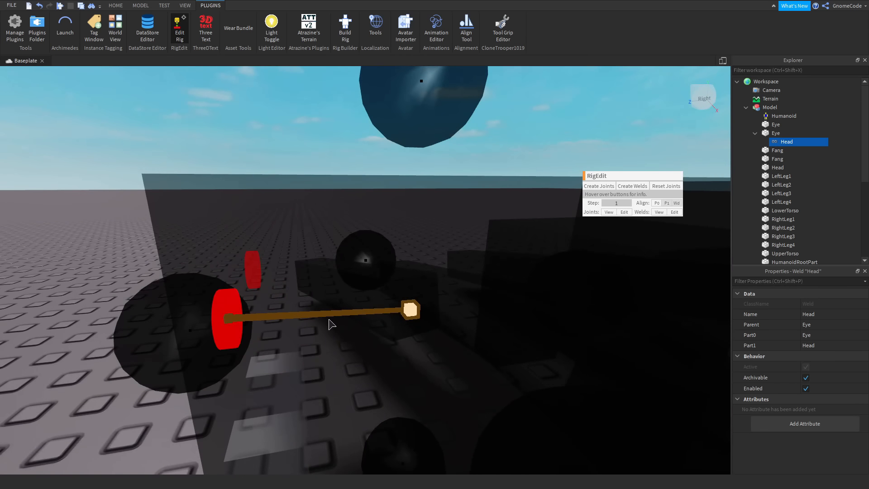
right_click_drag(406, 310, 494, 303)
scroll(493, 303, "down", 8)
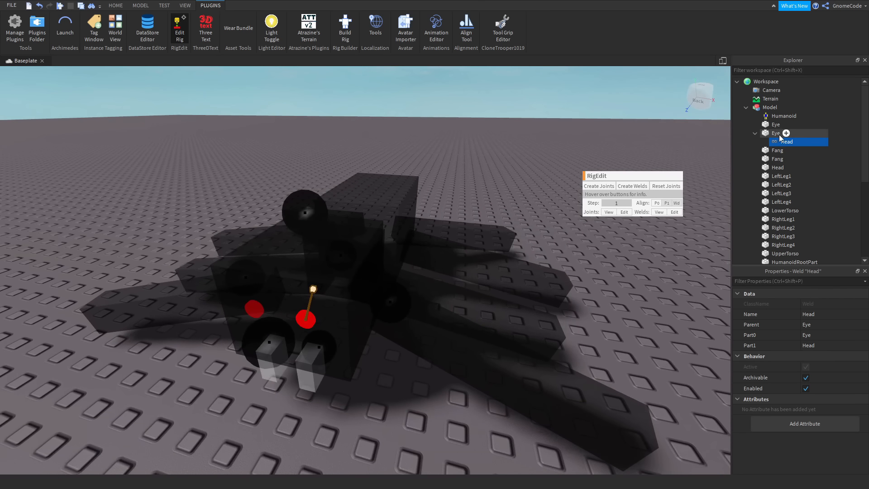
left_click(774, 134)
left_click(780, 143)
left_click(755, 134)
Create a weld from the first Eye part to the Head and collapse its hierarchy
left_click(774, 124)
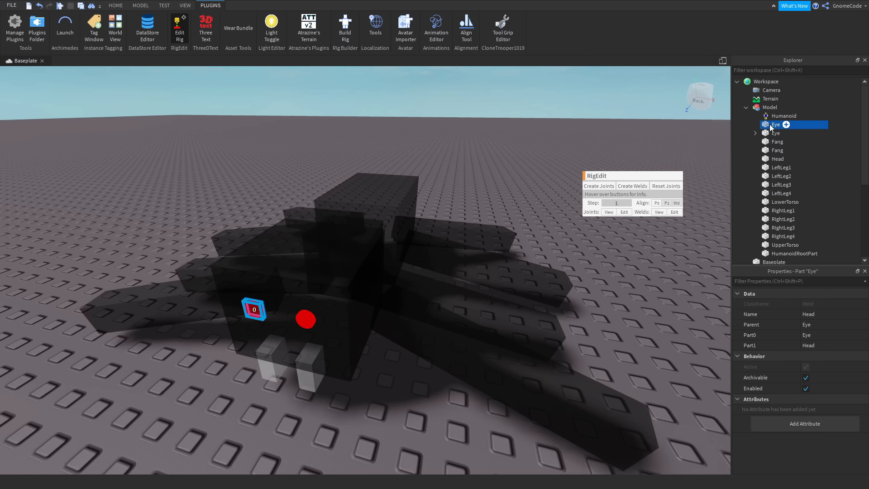
left_click(772, 159, "ctrl")
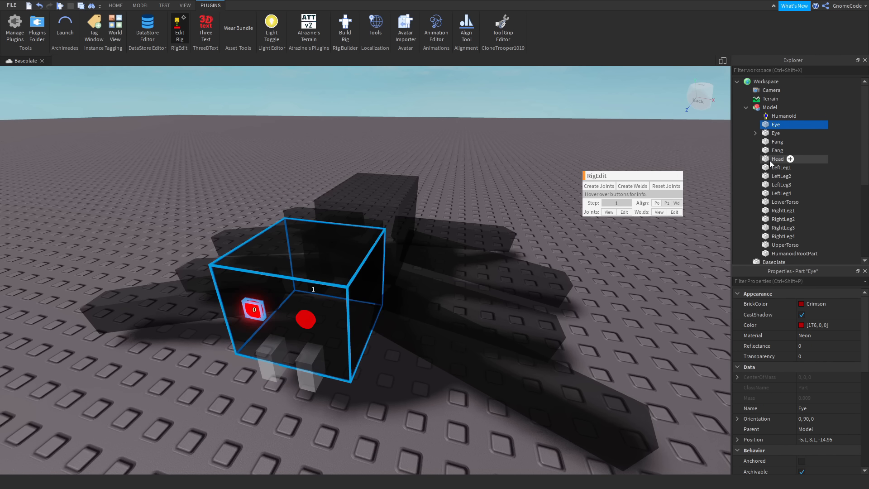
left_click(637, 186)
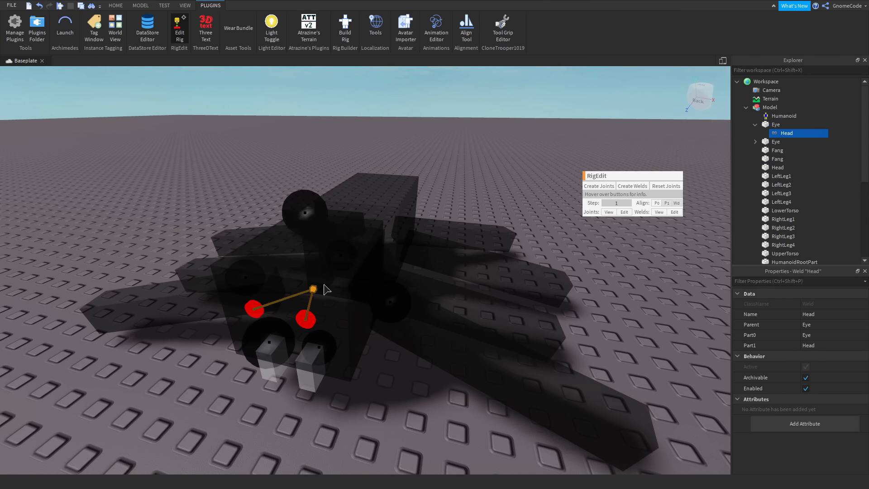
left_click(755, 124)
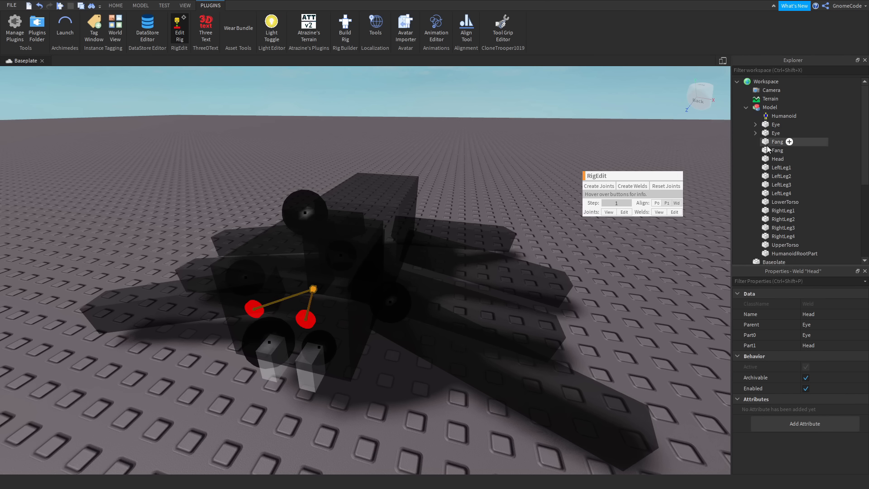
Weld each of the two Fang parts to the Head and clear the selection
left_click(767, 145)
left_click(772, 159, "ctrl")
left_click(633, 186)
left_click(755, 142)
left_click(769, 150)
left_click(772, 159, "ctrl")
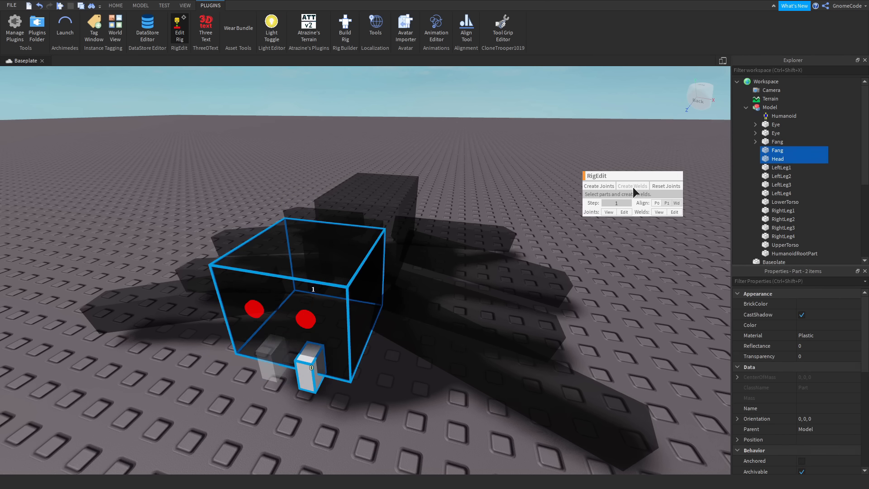
left_click(633, 186)
left_click(551, 164)
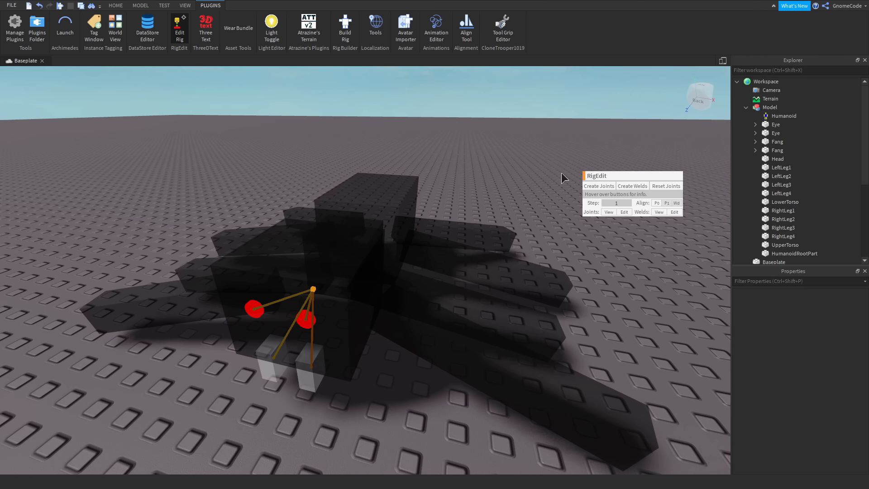
Examine the spider's head, upper torso and lower torso from the side
key("d")
right_click_drag(535, 174, 531, 176)
right_click_drag(381, 364, 380, 365)
key("a")
key("d")
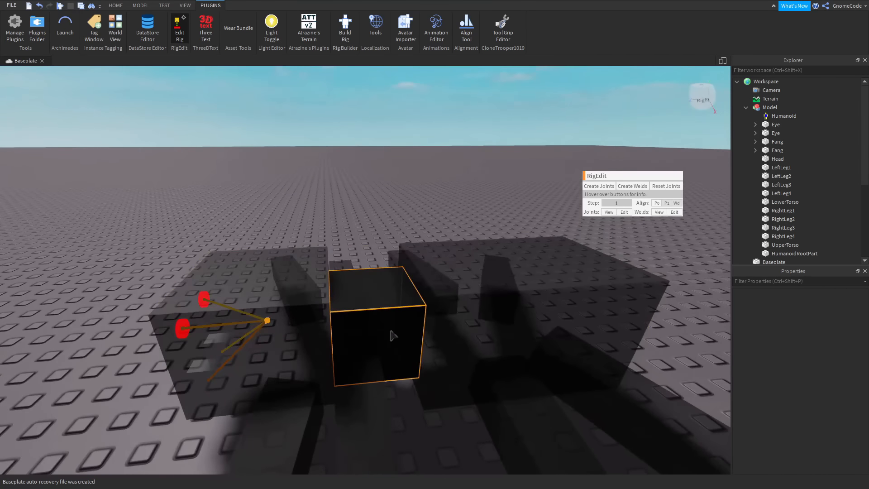
key("a")
right_click_drag(444, 339, 446, 339)
key("a")
key("d")
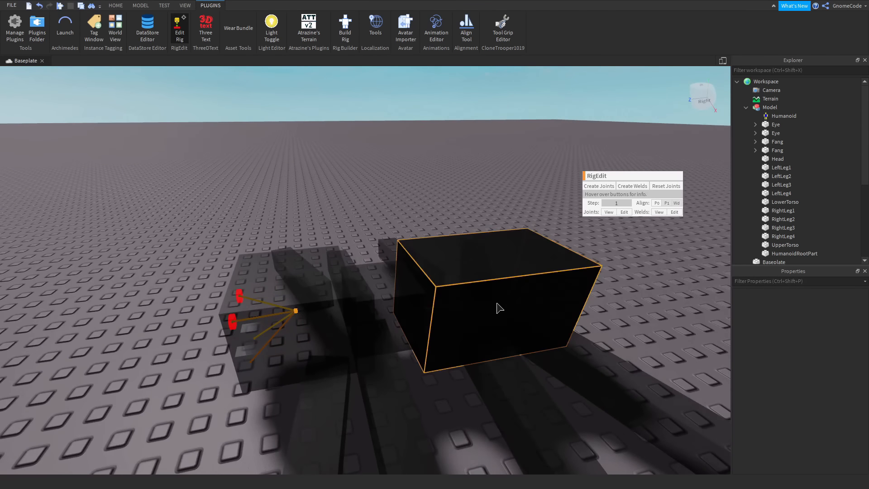
right_click_drag(498, 305, 736, 270)
key("a")
Create a joint from HumanoidRootPart to UpperTorso, selecting HumanoidRootPart first, and check it in the hierarchy
left_click(794, 253)
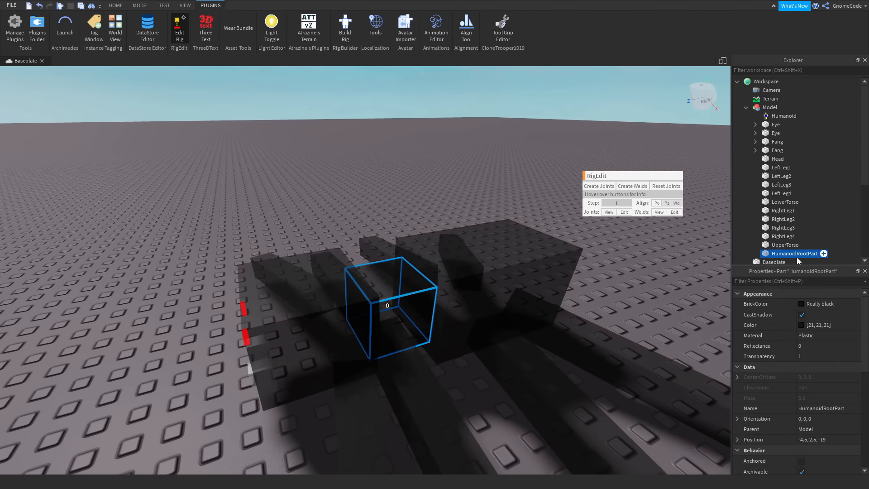
scroll(805, 227, "down", 1)
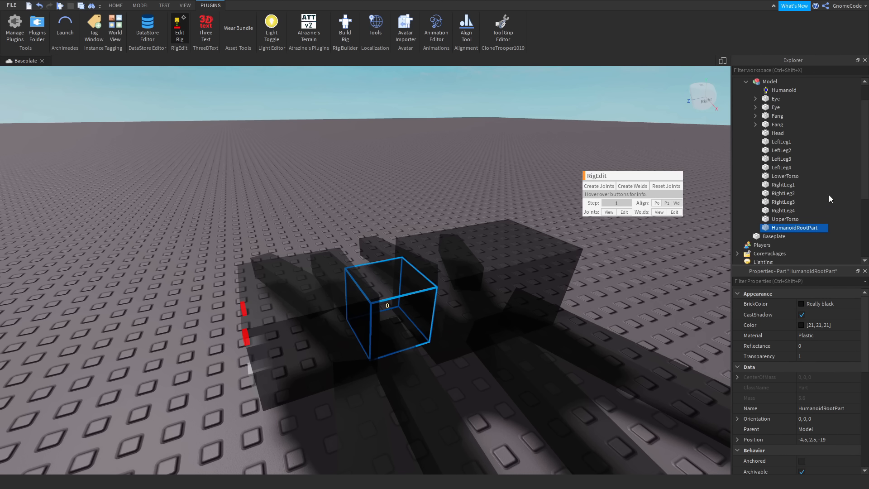
left_click(783, 220, "ctrl")
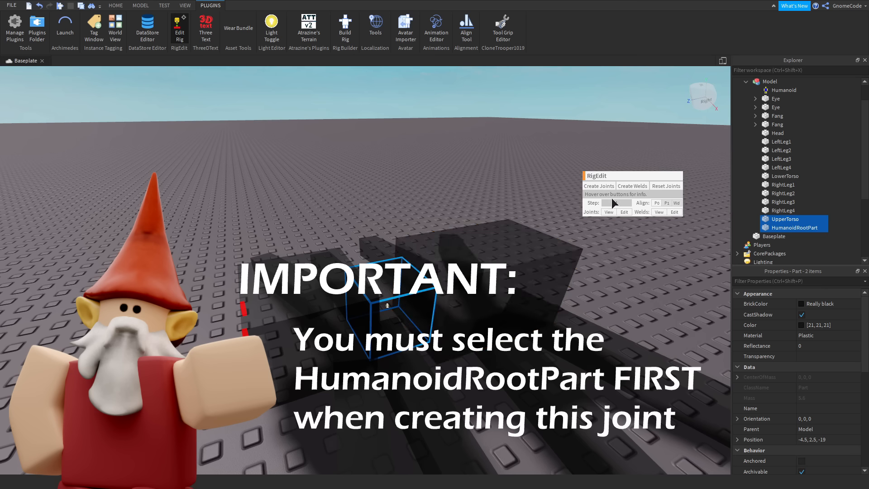
left_click(596, 188)
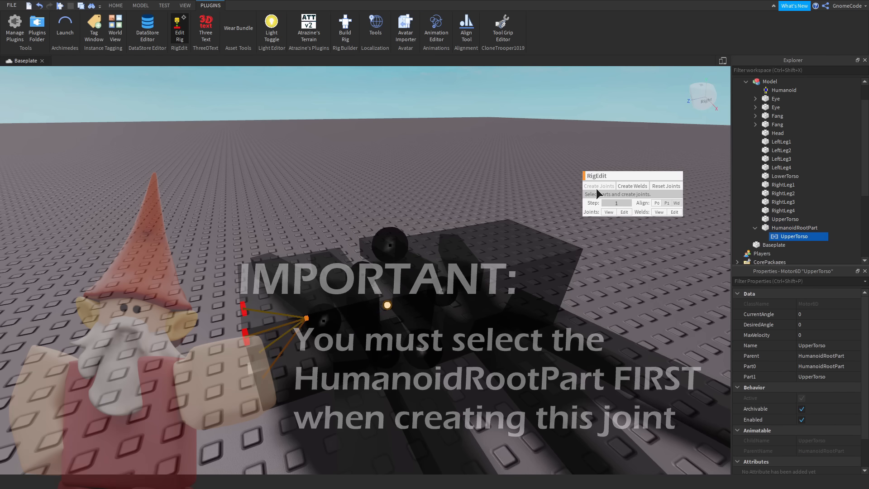
left_click(782, 228)
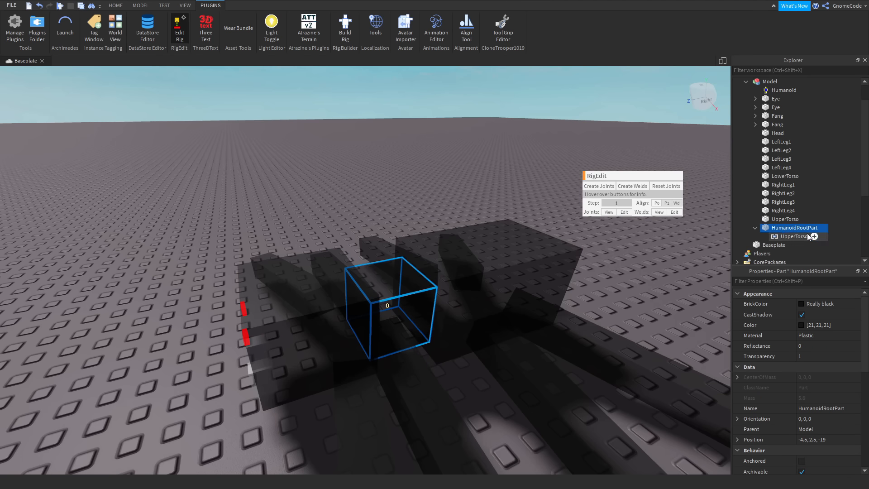
left_click(788, 237)
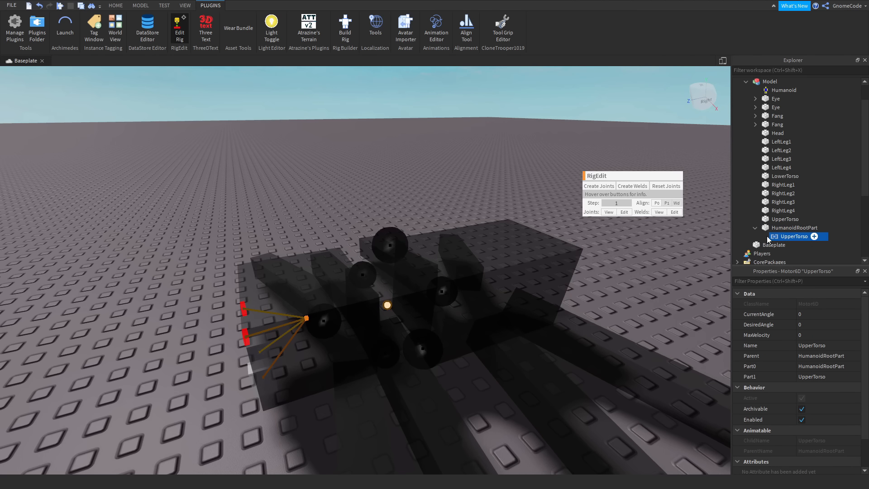
left_click(755, 229)
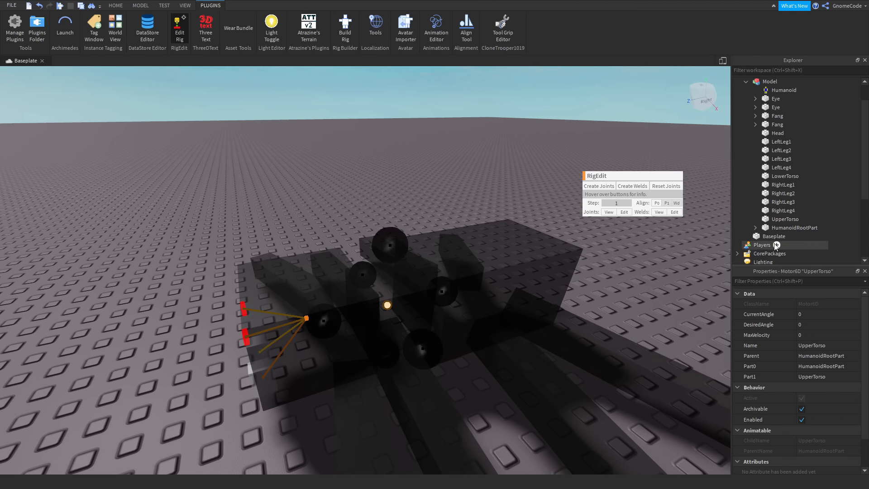
Create a joint from UpperTorso to Head, selecting UpperTorso first, and collapse its hierarchy
left_click(780, 220)
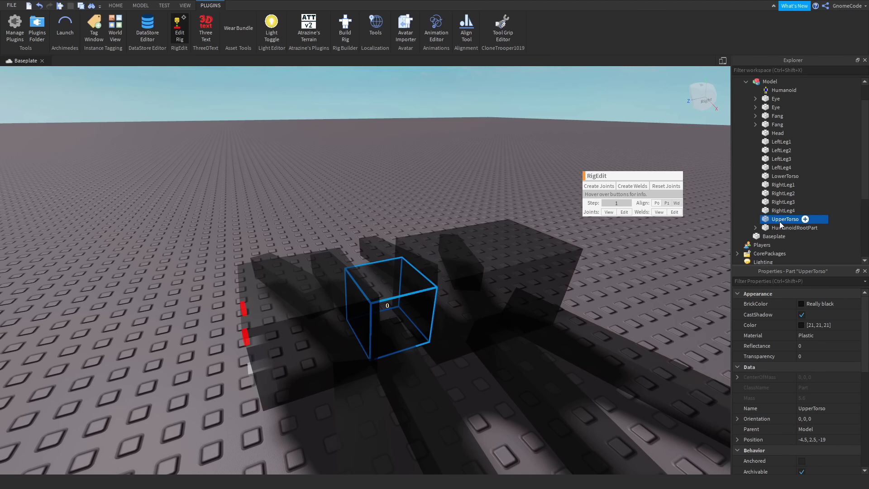
left_click(769, 133, "ctrl")
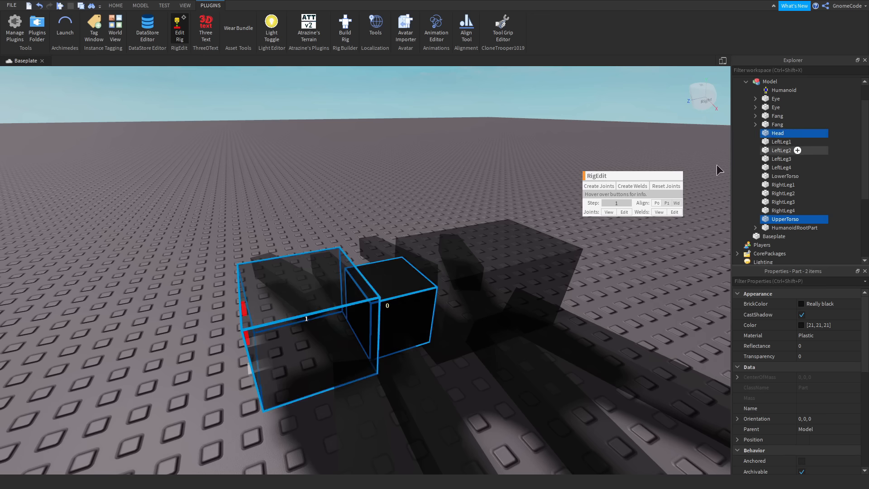
left_click(600, 186)
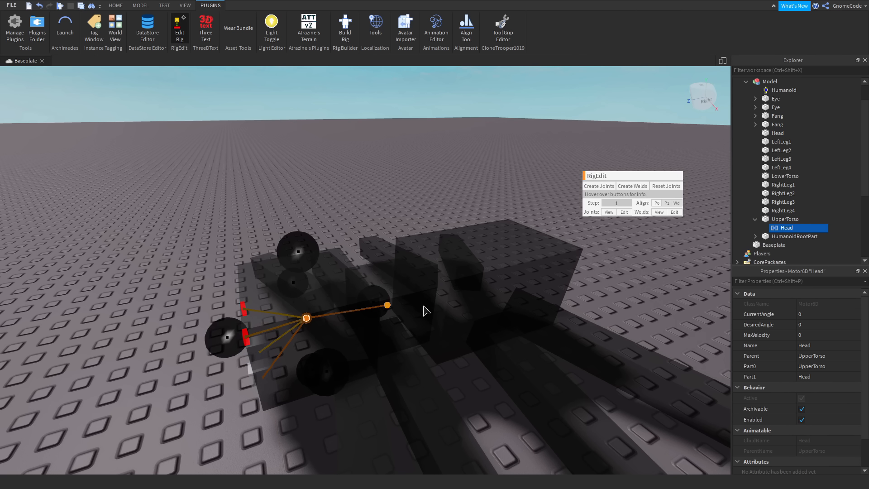
left_click(756, 220)
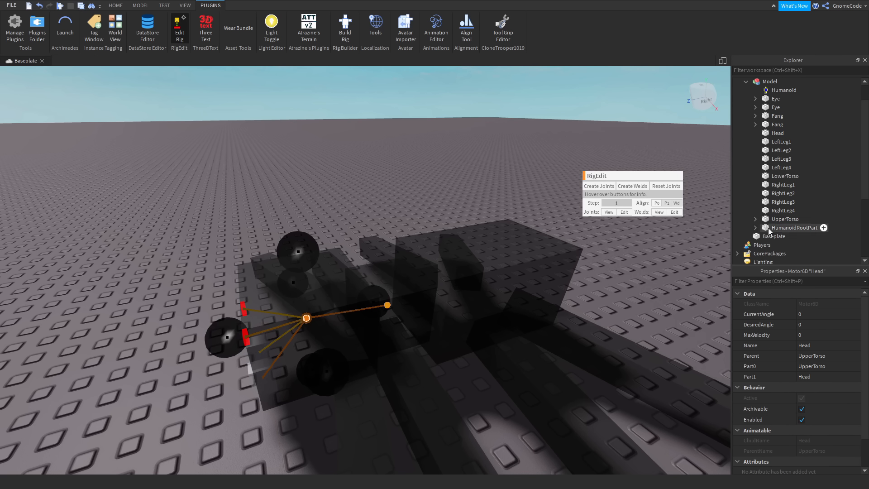
Create a joint from UpperTorso to LowerTorso, selecting UpperTorso first
left_click(780, 219)
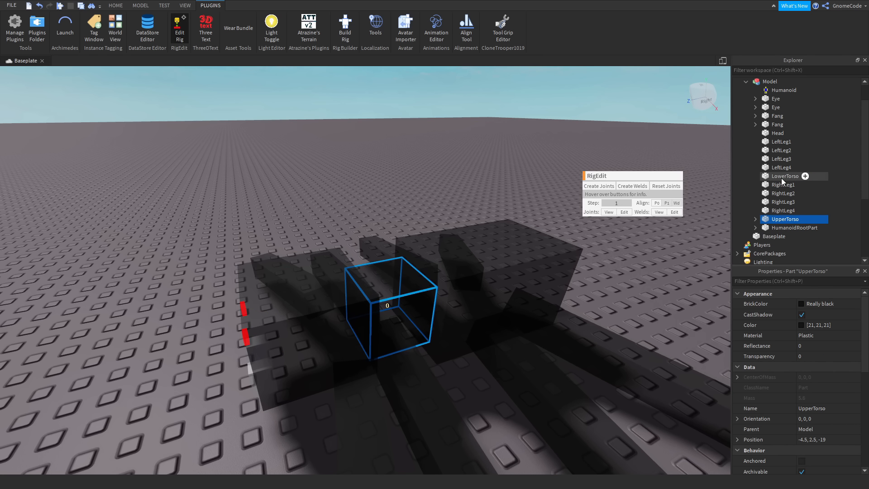
left_click(782, 177, "ctrl")
left_click(598, 186)
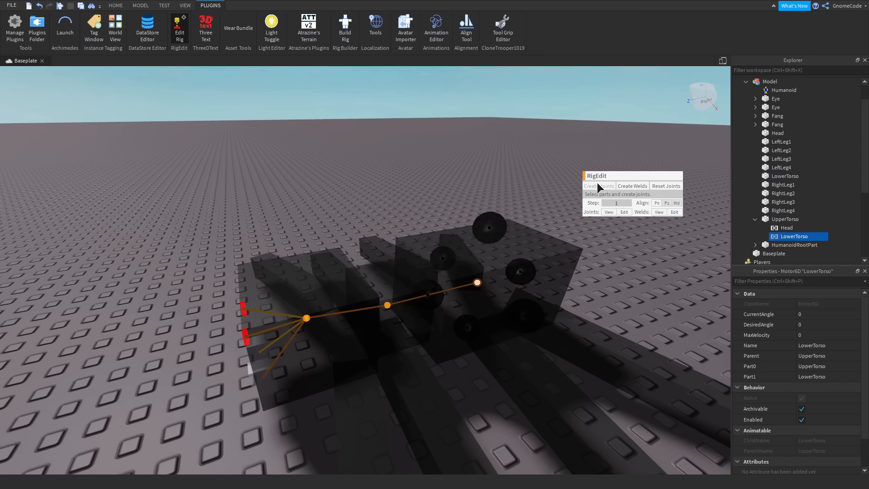
Examine the joints linking the head, upper torso and lower torso, and the unjointed legs around them
right_click_drag(608, 123, 612, 130)
key("d")
key("d")
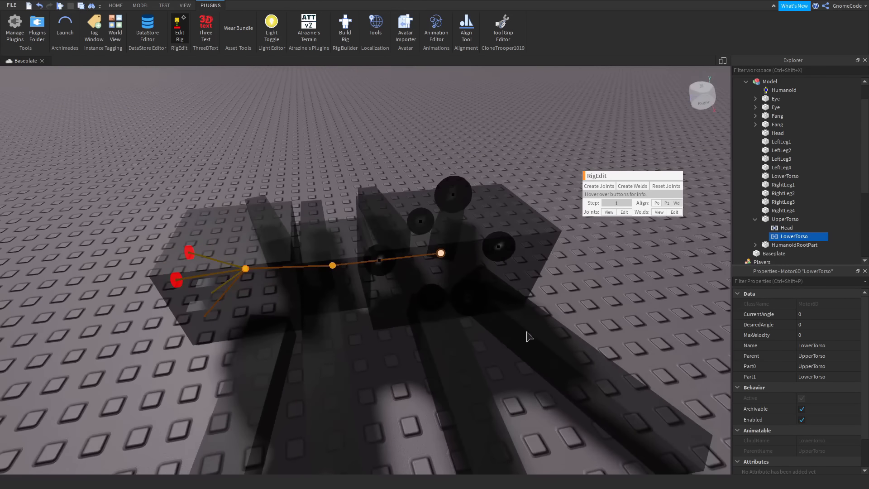
key("a")
right_click_drag(568, 322, 568, 322)
key("d")
key("a")
key("d")
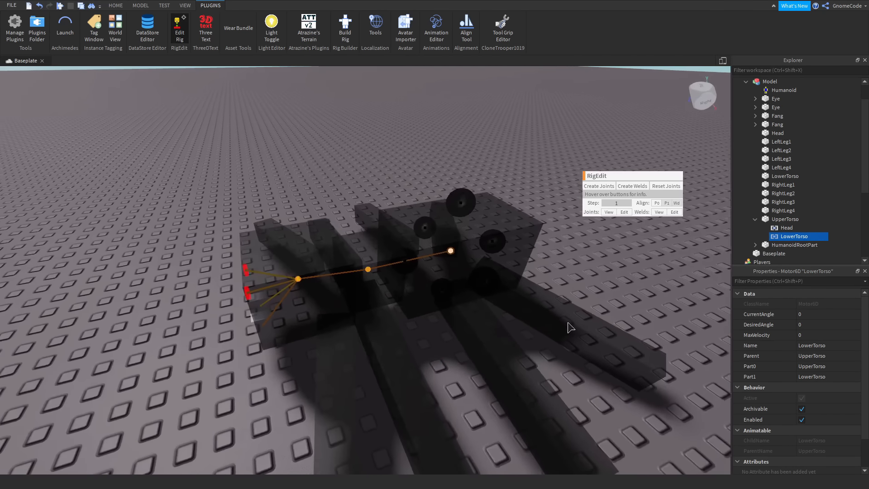
right_click_drag(548, 258, 548, 258)
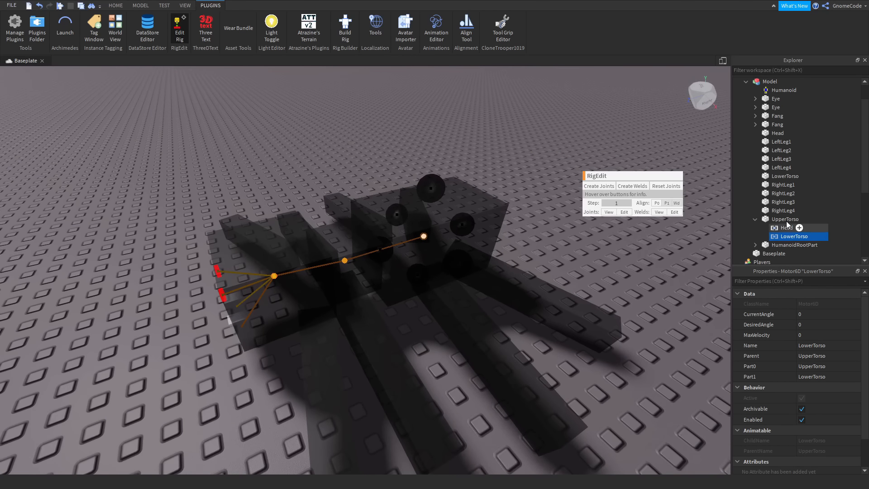
Create joints from UpperTorso to RightLeg1 and from UpperTorso to RightLeg2, selecting UpperTorso first each time
left_click(817, 218)
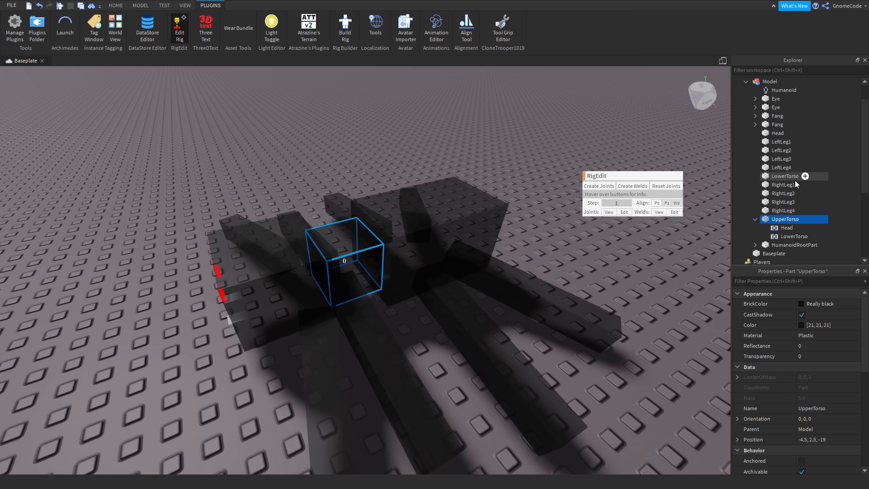
left_click(770, 184, "ctrl")
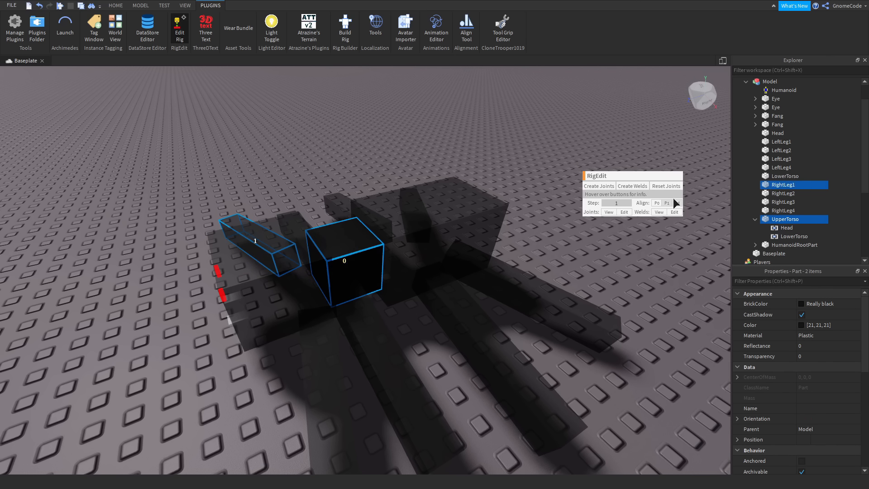
left_click(603, 186)
left_click(784, 220)
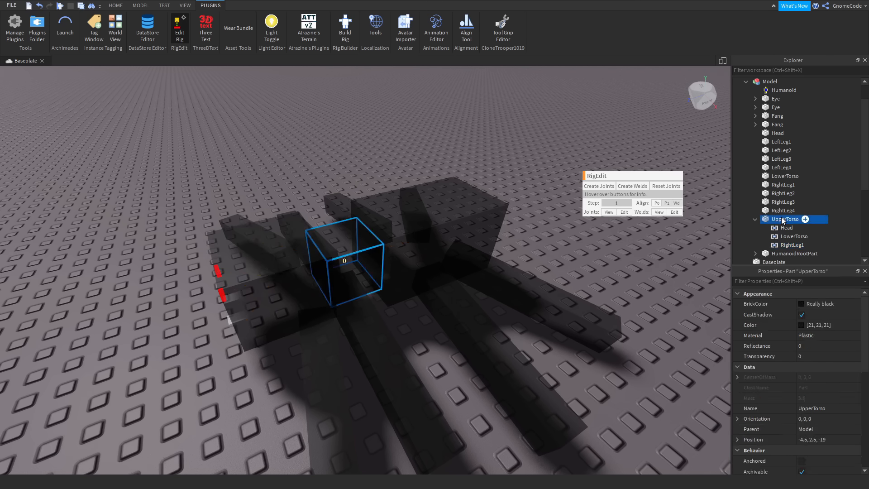
left_click(779, 192, "ctrl")
left_click(604, 186)
Create joints from UpperTorso to RightLeg3 and from UpperTorso to RightLeg4, selecting UpperTorso first each time
left_click(780, 220)
left_click(779, 202, "ctrl")
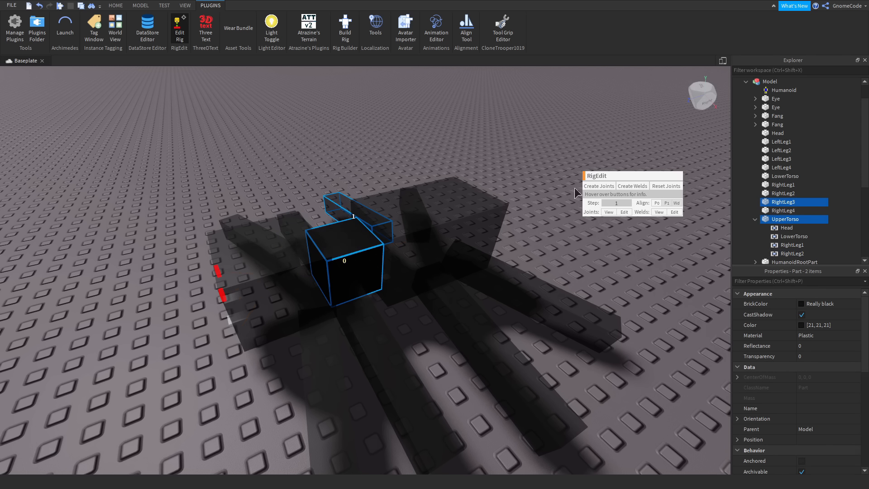
left_click(603, 186)
left_click(780, 211)
left_click(779, 202, "ctrl")
left_click(602, 187)
Create a separate joint from UpperTorso to each of LeftLeg1, LeftLeg2, LeftLeg3 and LeftLeg4, selecting UpperTorso first
left_click(775, 125, "ctrl")
left_click(603, 186)
left_click(780, 202)
left_click(779, 134, "ctrl")
left_click(604, 186)
left_click(780, 202)
left_click(779, 142, "ctrl")
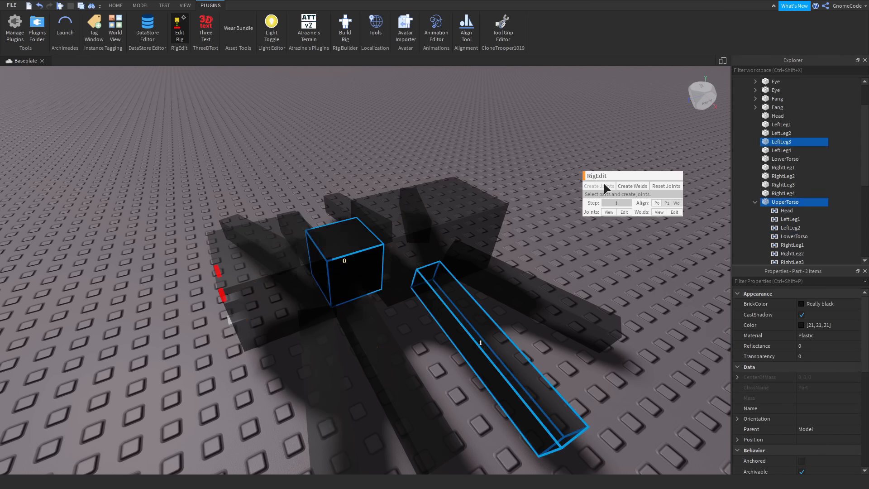
left_click(605, 186)
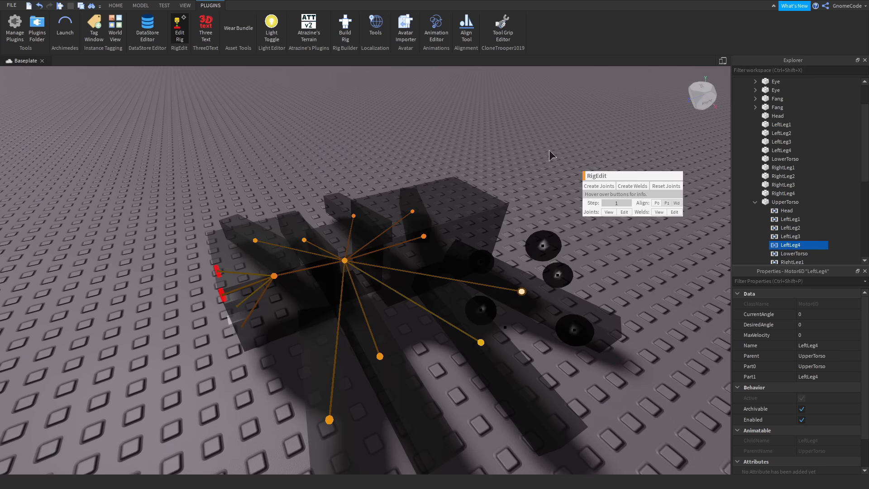
Examine the joints linking the torso, head and legs, and check their entries under UpperTorso
right_click_drag(550, 150, 550, 151)
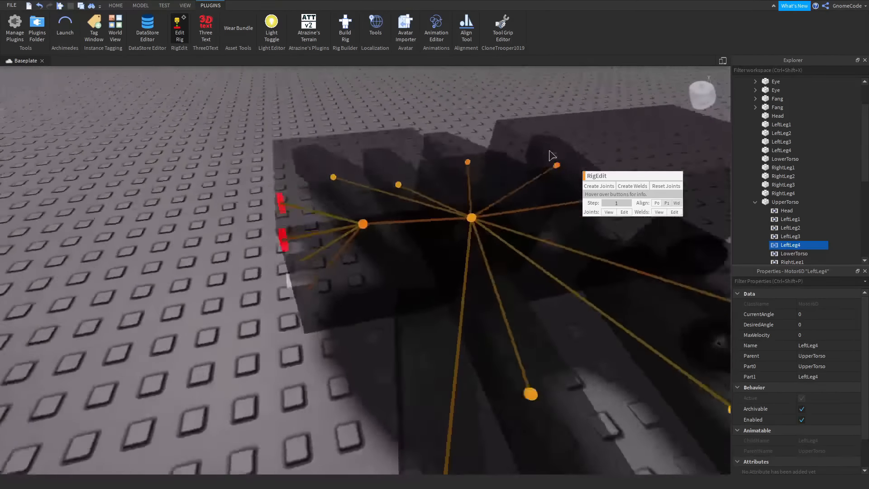
scroll(550, 151, "down", 5)
scroll(792, 177, "down", 1)
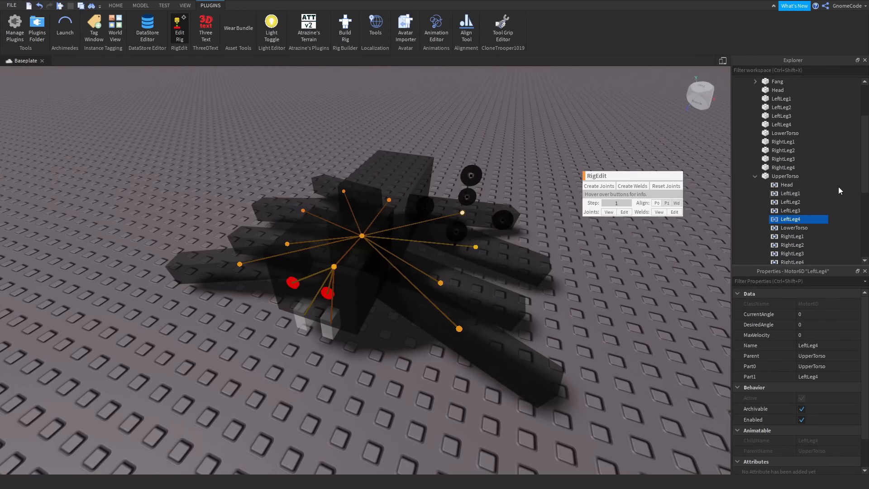
scroll(838, 186, "down", 1)
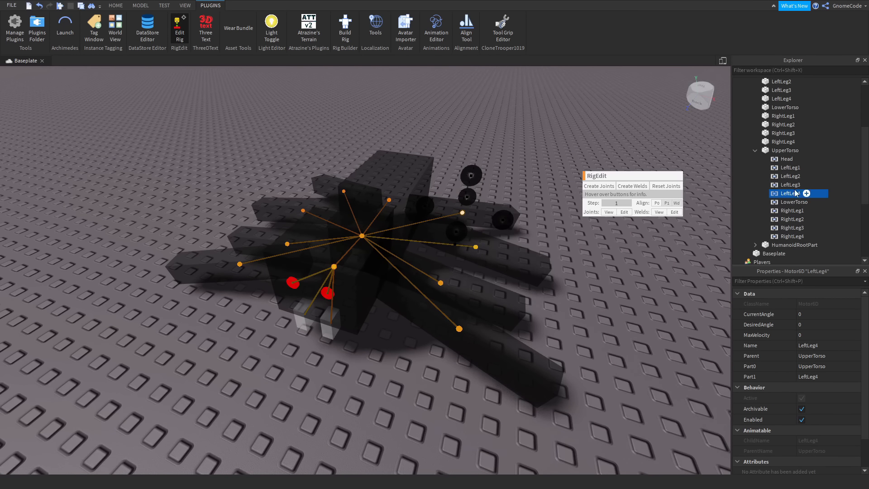
left_click(776, 160)
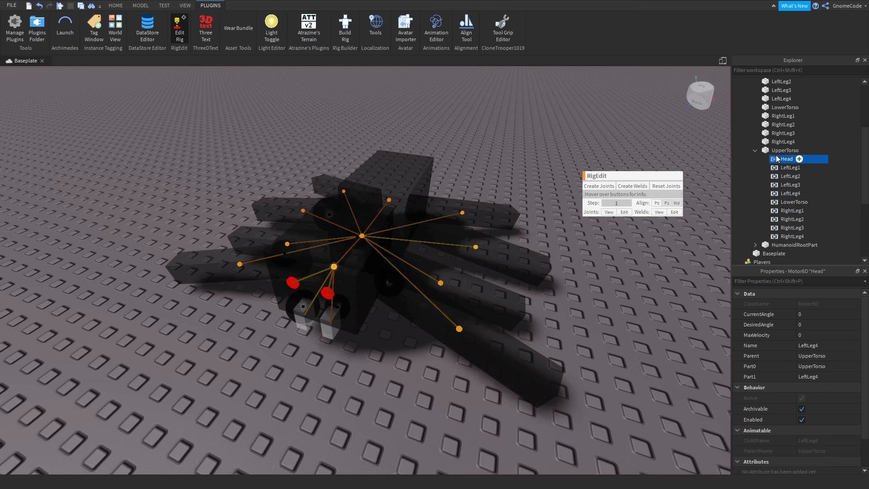
left_click(784, 174)
left_click(786, 159)
Examine the leg joints' pivot points relative to the legs and body, selecting the LeftLeg4 joint
right_click_drag(530, 108, 531, 103)
key("d")
key("d")
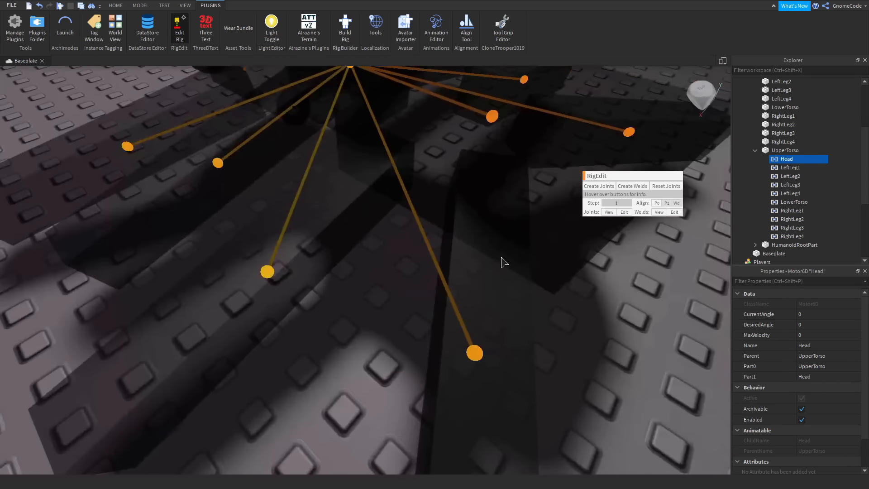
left_click(476, 352)
right_click_drag(524, 332, 524, 331)
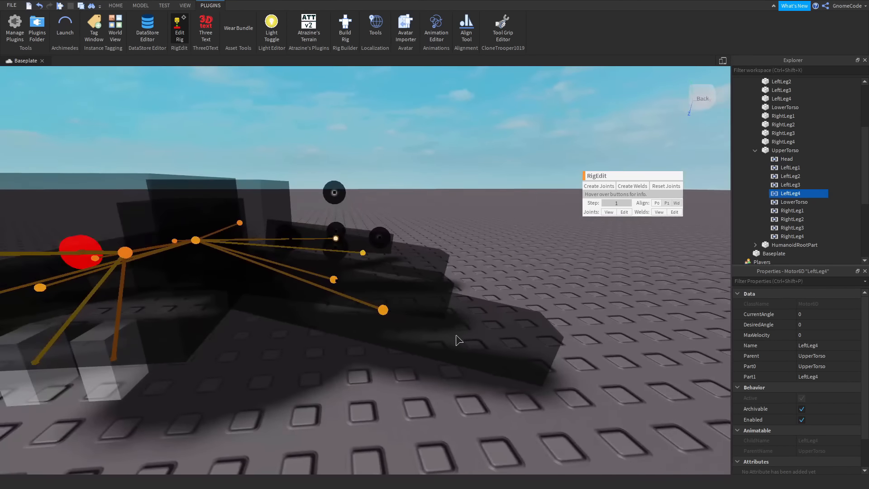
right_click_drag(491, 265, 492, 264)
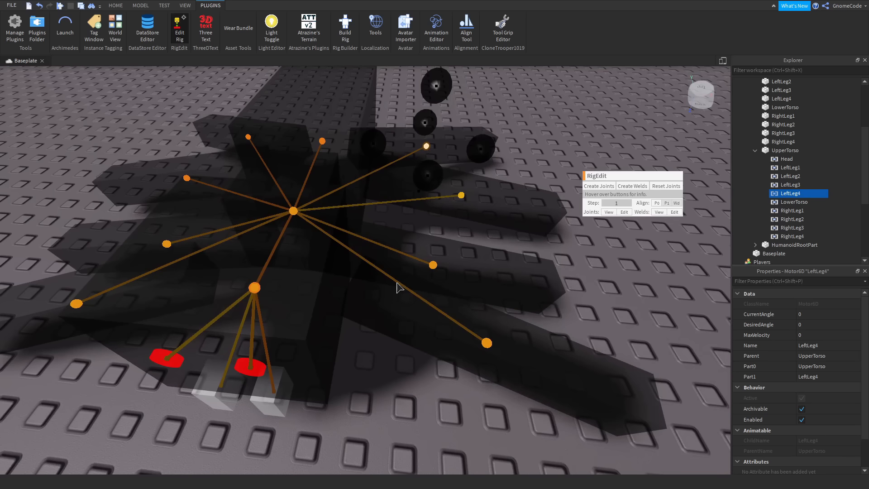
right_click_drag(380, 308, 380, 309)
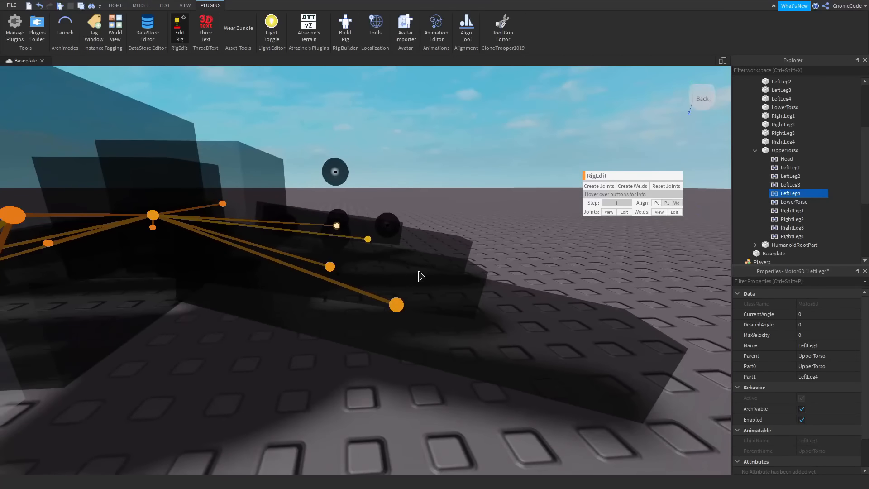
right_click_drag(439, 315, 439, 312)
key("s")
Move the LeftLeg1 joint from the middle of the leg to where the leg meets the body
left_click(380, 302)
key("s")
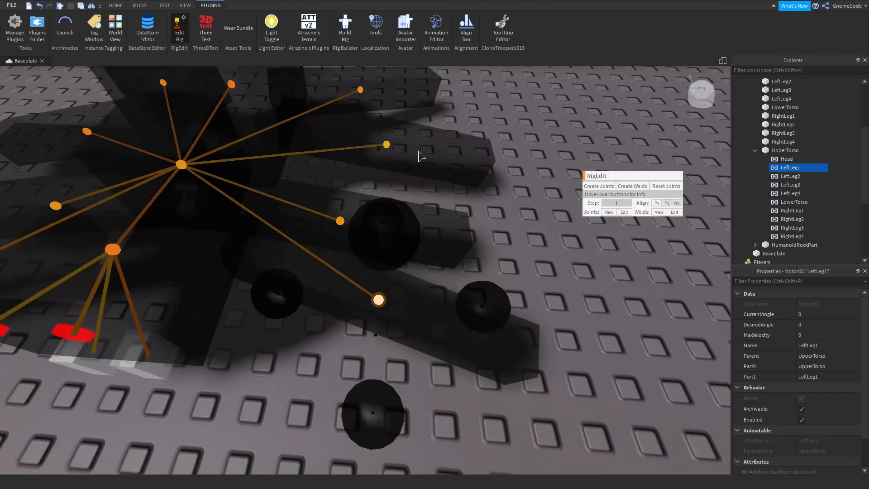
key("a")
left_click(141, 6)
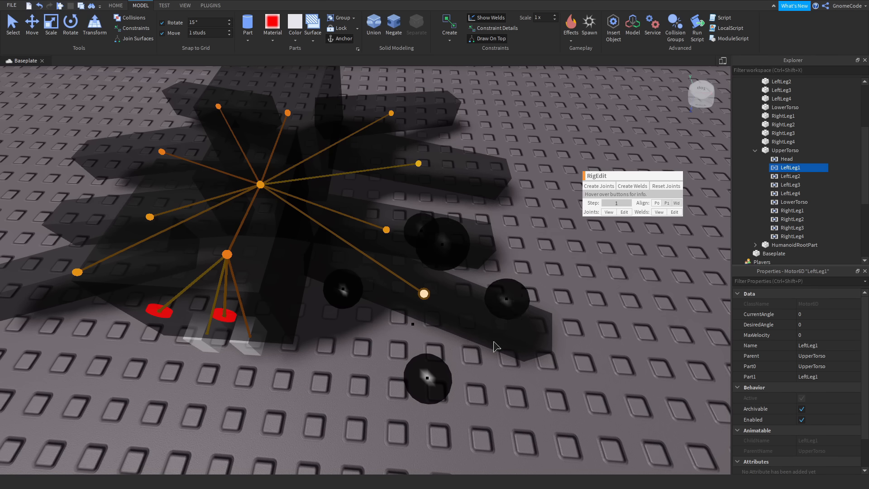
left_click_drag(289, 386, 289, 343)
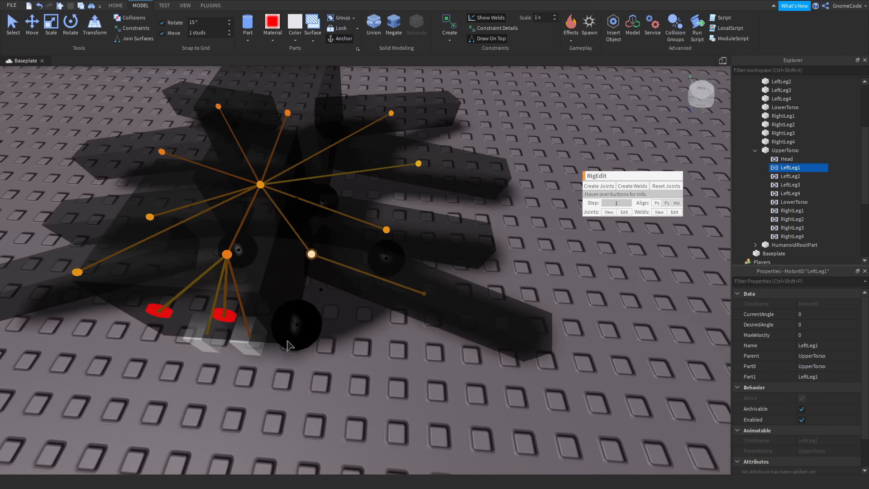
Move the LeftLeg2 joint inward along both directions to the leg's inner end at the body
mouse_move(467, 241)
right_mouse_down()
mouse_move(440, 244)
mouse_move(419, 295)
right_mouse_up()
scroll(420, 295, "up", 1)
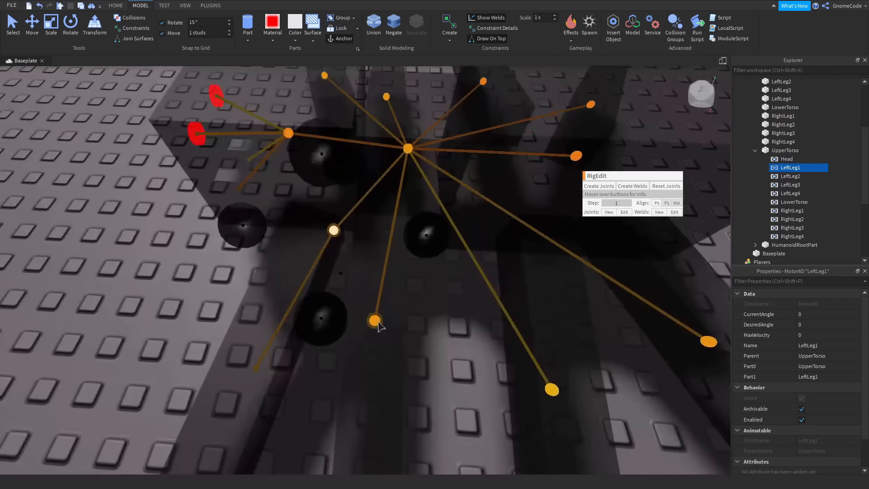
left_click(376, 322)
left_click_drag(370, 446, 376, 322)
right_click_drag(376, 326, 460, 311)
left_click_drag(484, 314, 532, 328)
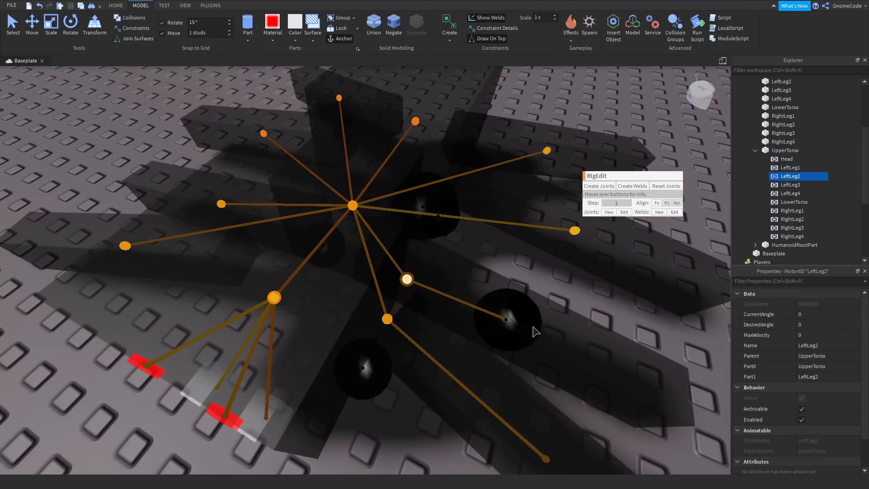
Move the LeftLeg3 and LeftLeg4 joints to the points where those legs meet the body
right_click_drag(533, 329, 473, 310)
left_click(431, 268)
left_click_drag(484, 326, 417, 272)
right_click_drag(417, 271, 417, 291)
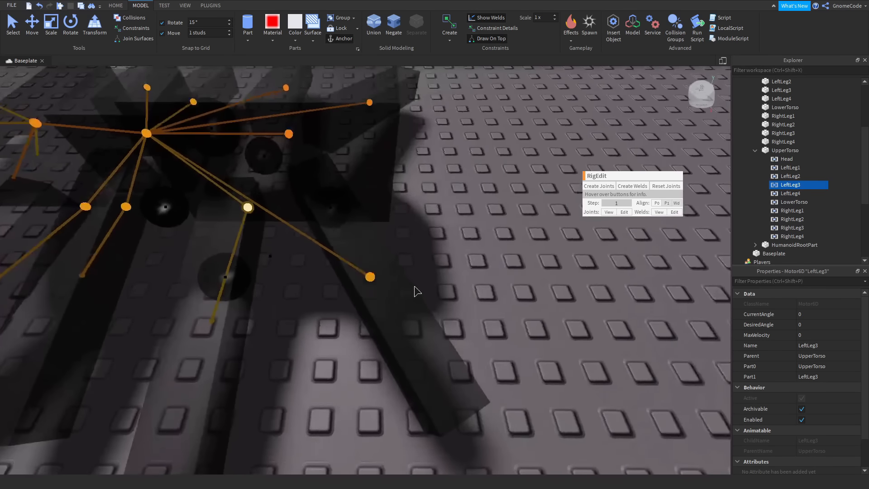
left_click(370, 276)
left_click_drag(369, 367, 372, 315)
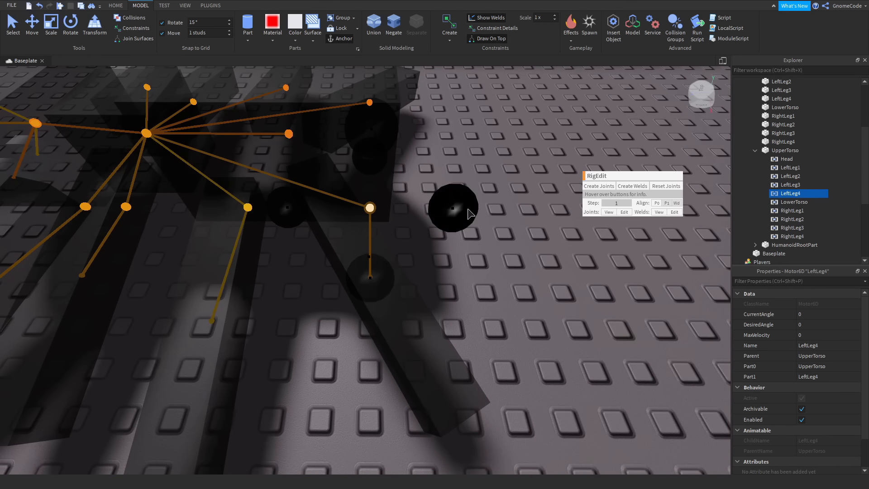
left_click_drag(470, 208, 433, 206)
Move the RightLeg4 joint from the leg's middle to its inner end beside the body
right_click_drag(432, 206, 403, 272)
left_click(402, 319)
left_click_drag(528, 367, 458, 342)
left_click_drag(253, 398, 294, 299)
right_click_drag(316, 280, 361, 258)
scroll(361, 259, "down", 2)
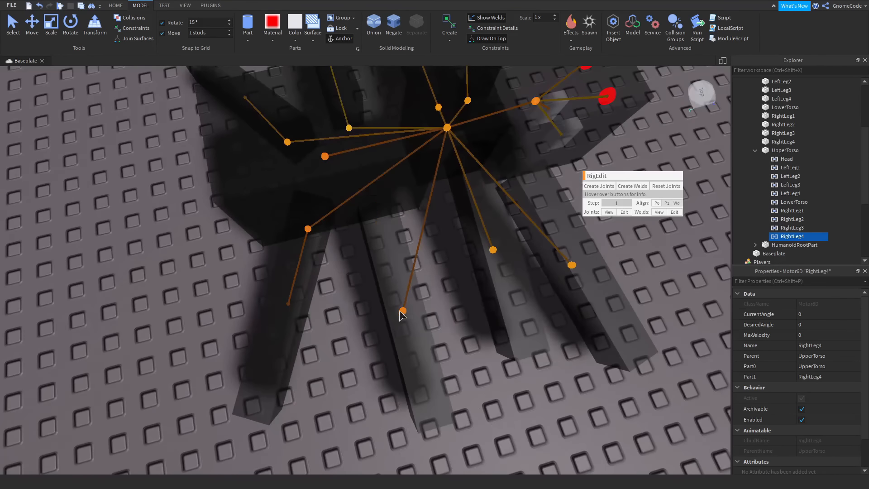
Move the RightLeg3, RightLeg2 and RightLeg1 joints to their legs' inner ends, and view the rig from the front
left_click(402, 311)
left_click_drag(418, 372, 392, 277)
left_click(493, 249)
left_click_drag(510, 313, 487, 252)
left_click(570, 264)
left_click_drag(593, 330, 550, 238)
right_click_drag(544, 236, 497, 253)
right_click_drag(602, 332, 602, 331)
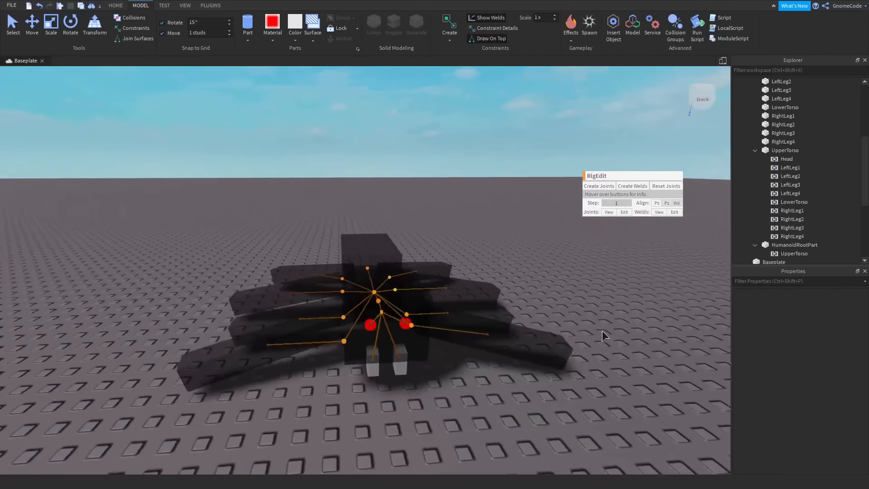
Turn off the RigEdit plugin's rig editing mode
scroll(776, 180, "up", 4)
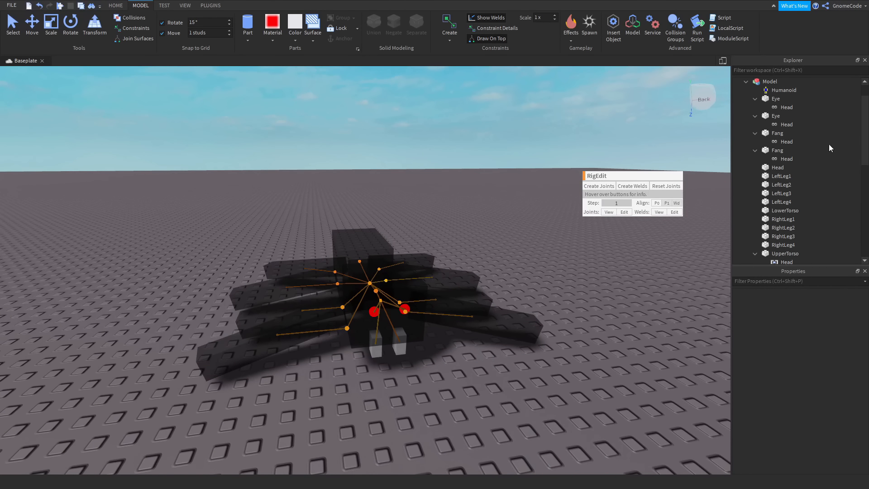
left_click(211, 6)
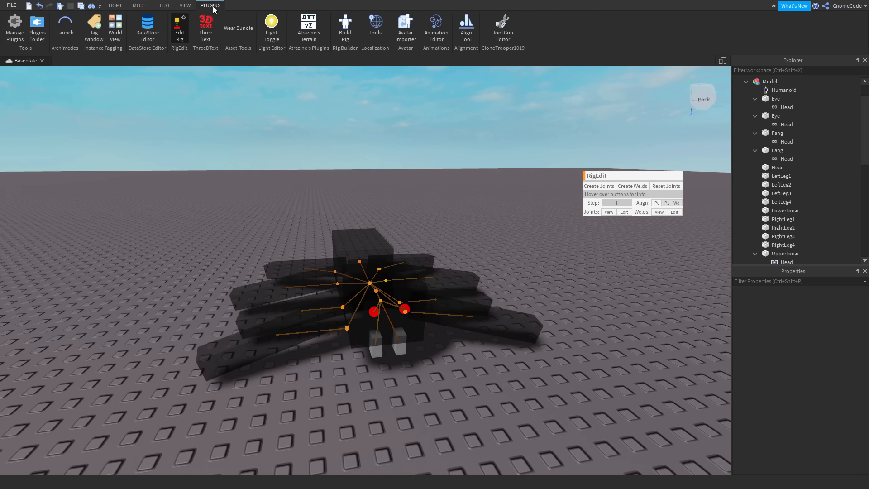
left_click(180, 26)
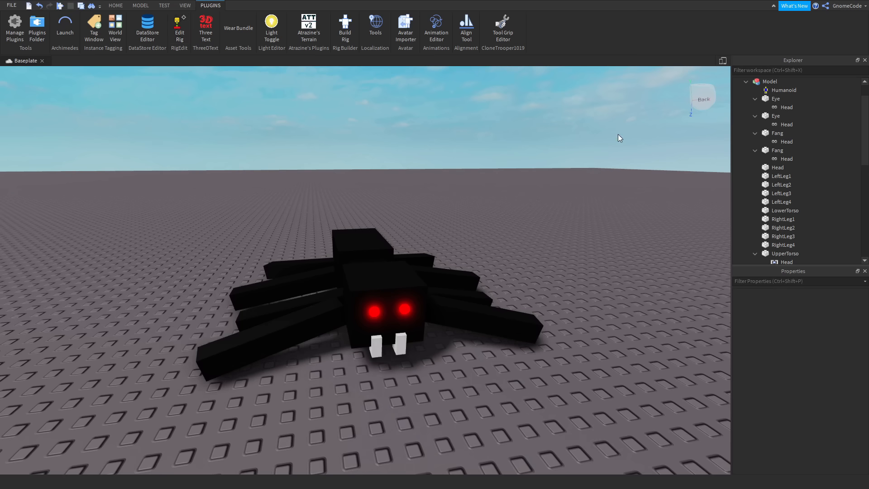
Collapse the spider's model in the hierarchy and rename it as Spider
scroll(775, 117, "up", 2)
left_click(765, 107)
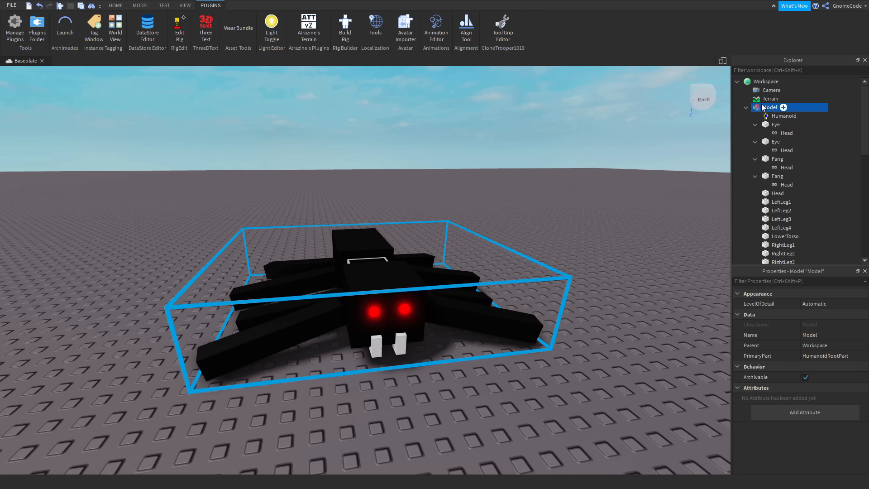
left_click(746, 107)
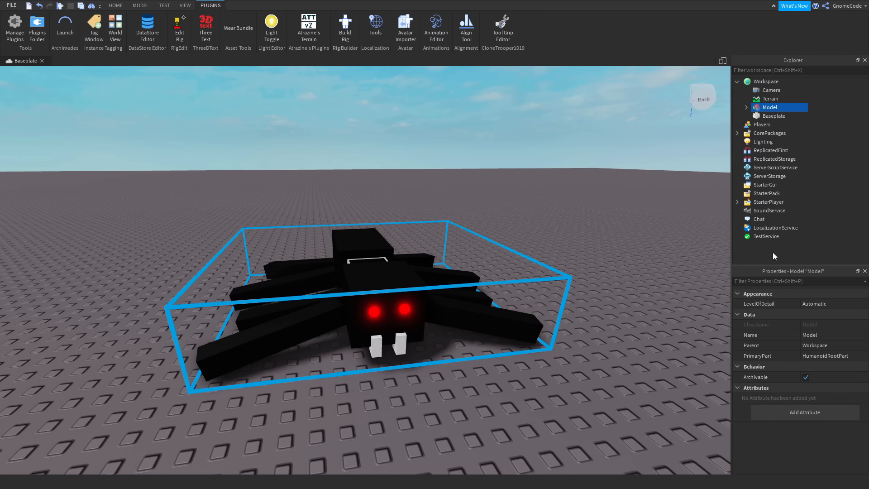
left_click(825, 340)
key("Return")
Run the simulation, inspect from several sides whether the spider holds together and stands properly, and stop it
left_click(164, 5)
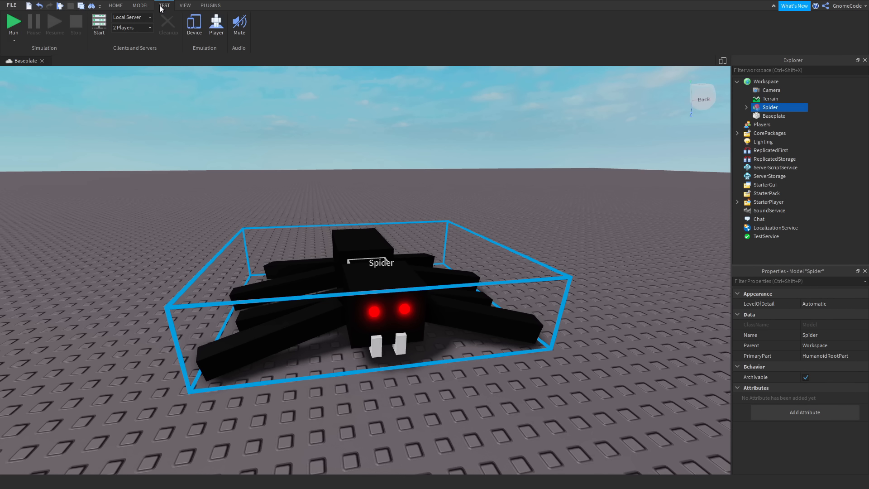
left_click(13, 22)
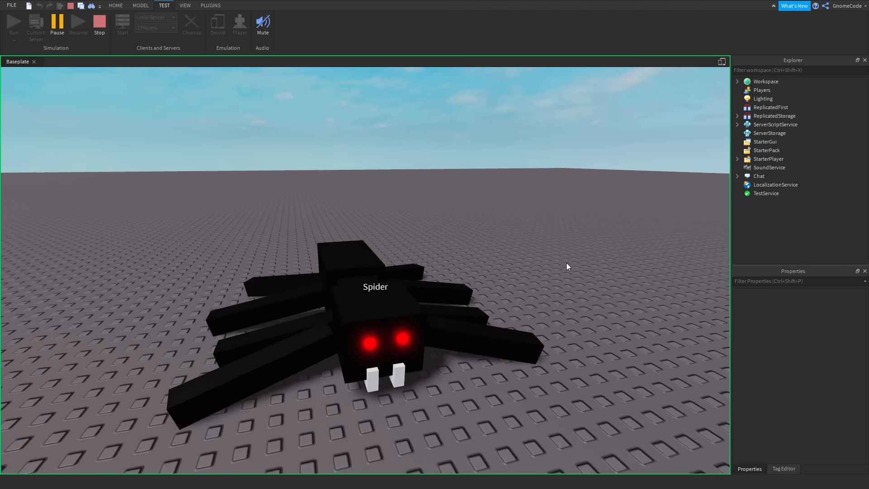
right_click_drag(566, 263, 567, 262)
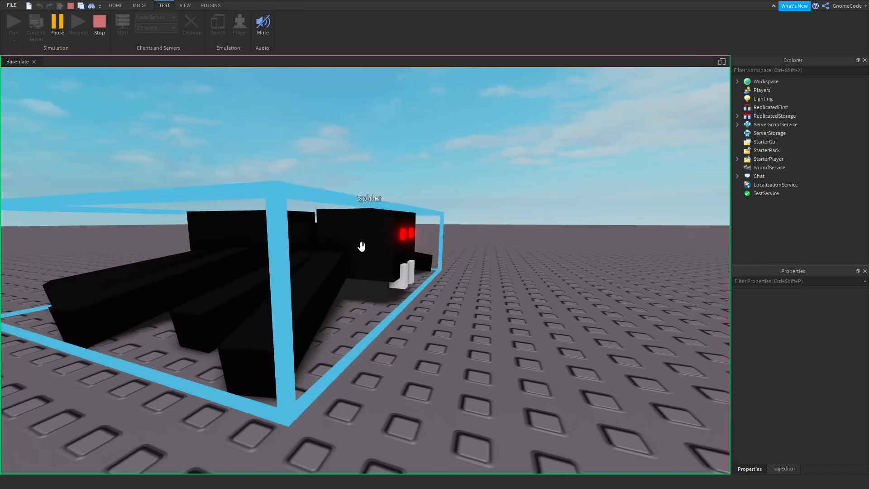
left_click(362, 247)
right_click_drag(524, 182, 523, 181)
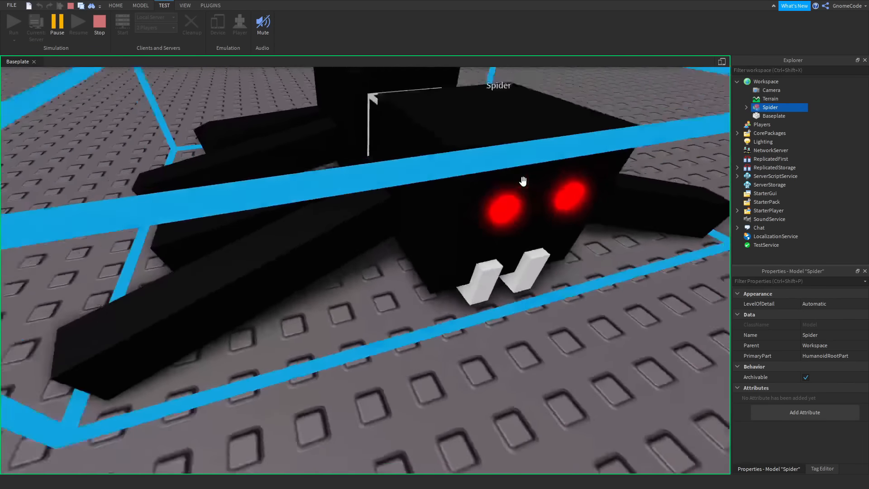
scroll(524, 181, "down", 5)
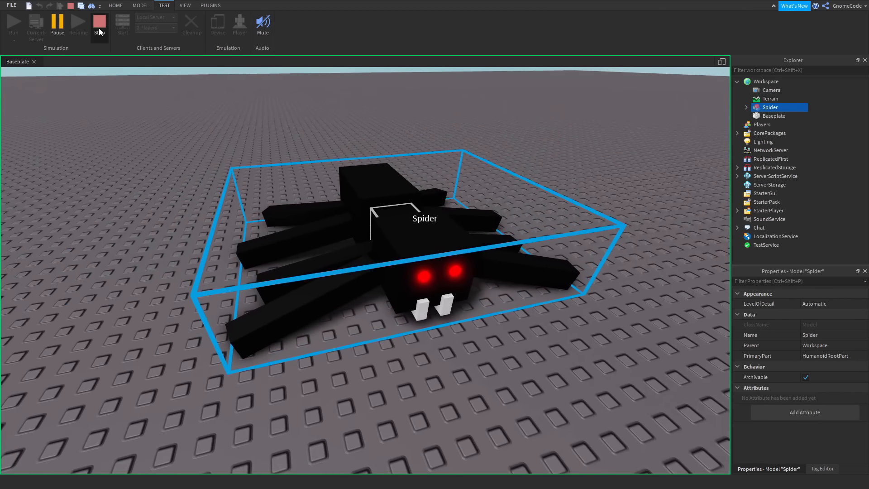
left_click(99, 28)
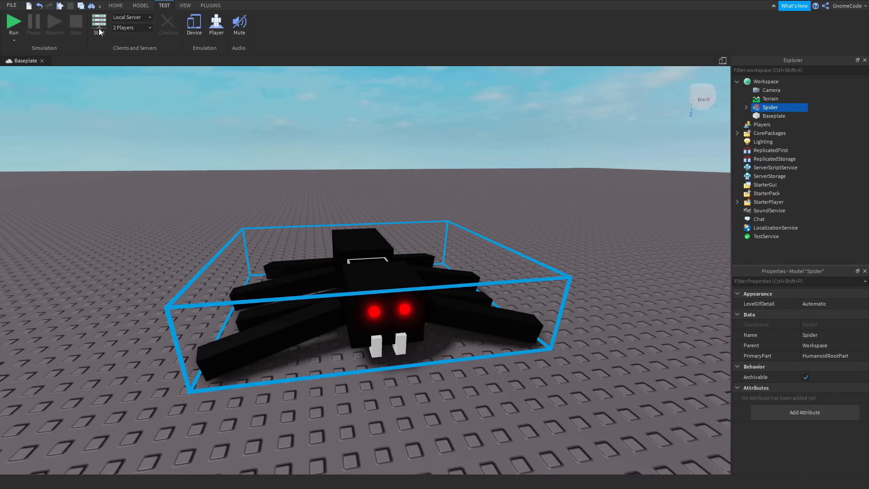
Examine the spider Humanoid's HipHeight property and view the legs from the side
left_click(747, 108)
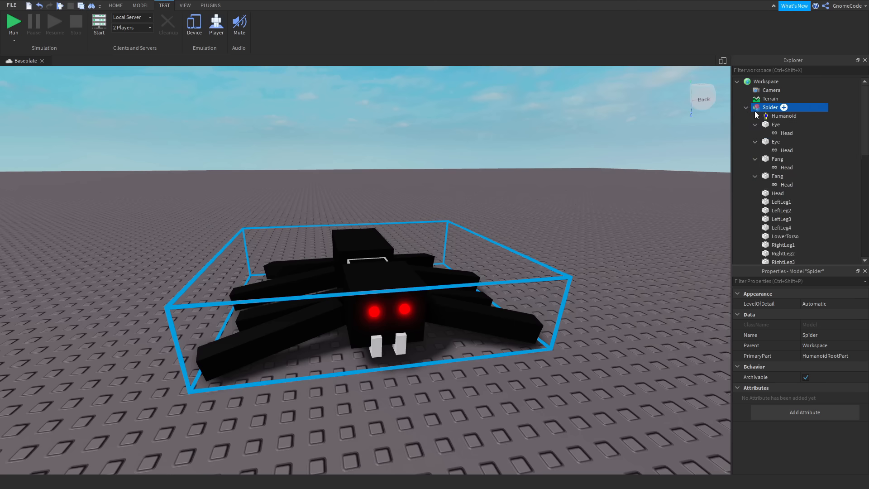
left_click(773, 118)
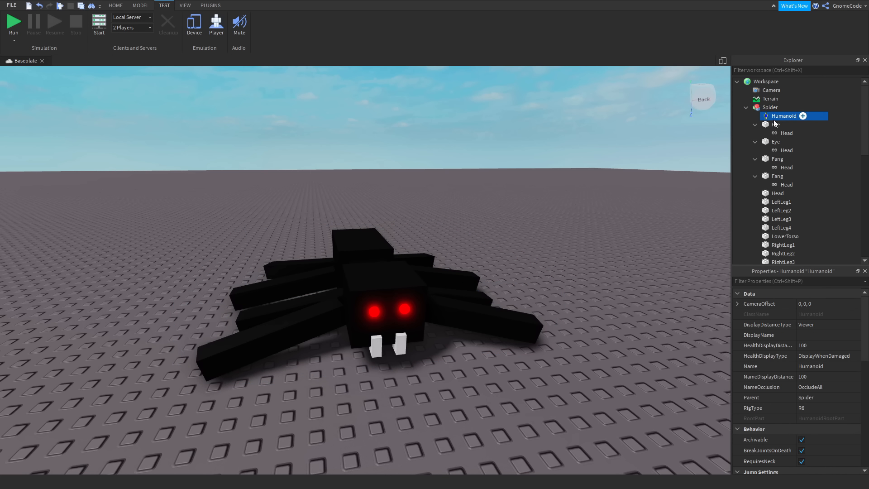
scroll(811, 357, "down", 6)
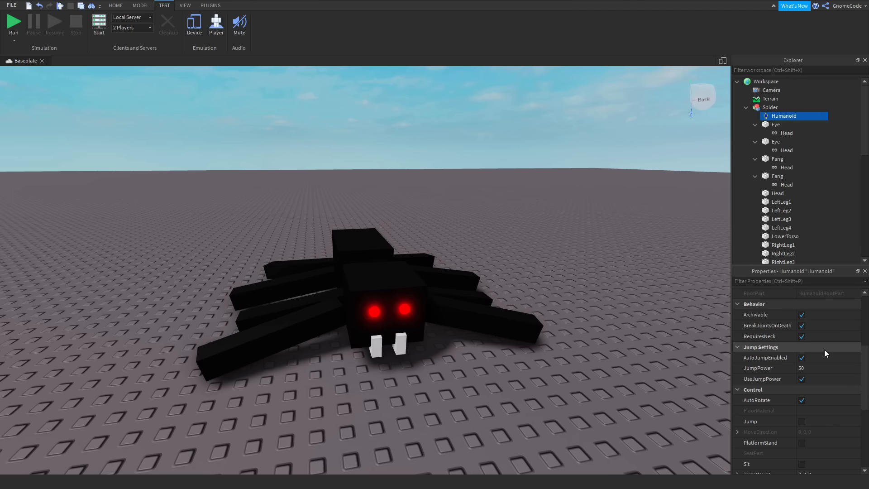
scroll(825, 353, "down", 3)
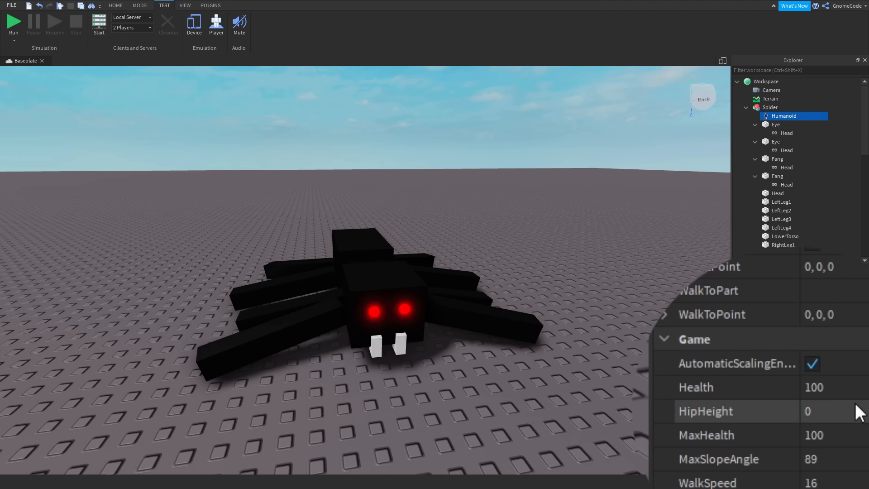
right_click_drag(543, 270, 542, 268)
key("a")
key("a")
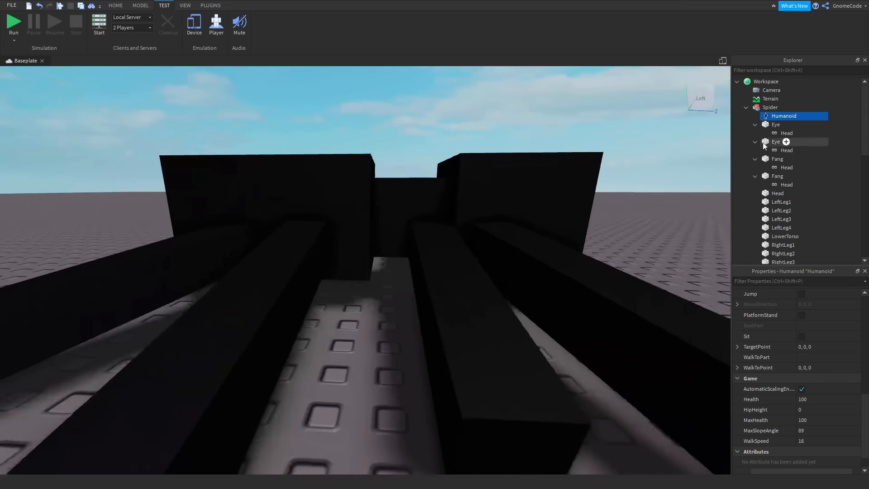
Select the spider's HumanoidRootPart in the hierarchy and inspect the gap between its underside and the ground
scroll(777, 203, "down", 4)
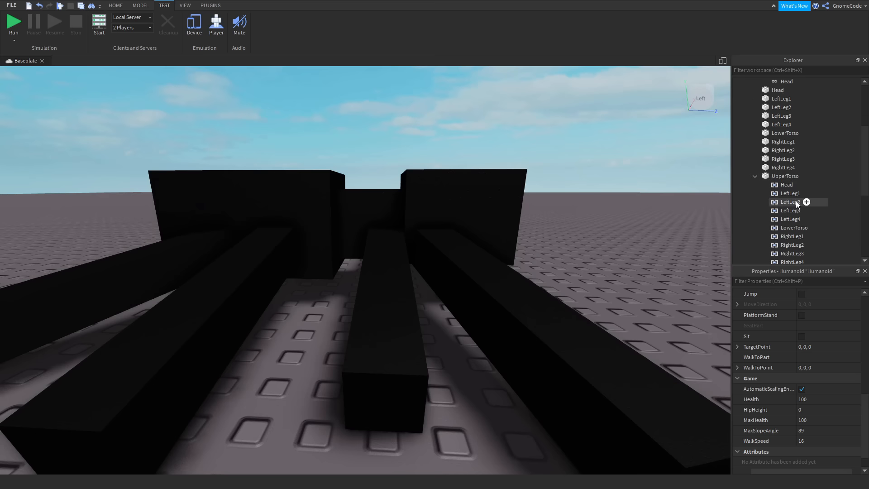
scroll(781, 146, "down", 4)
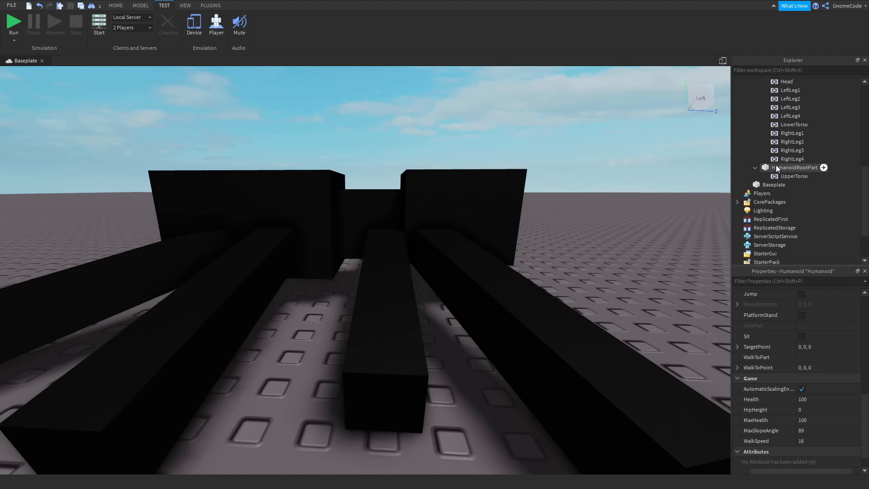
left_click(794, 168)
right_click_drag(452, 187, 452, 187)
key("w")
key("w")
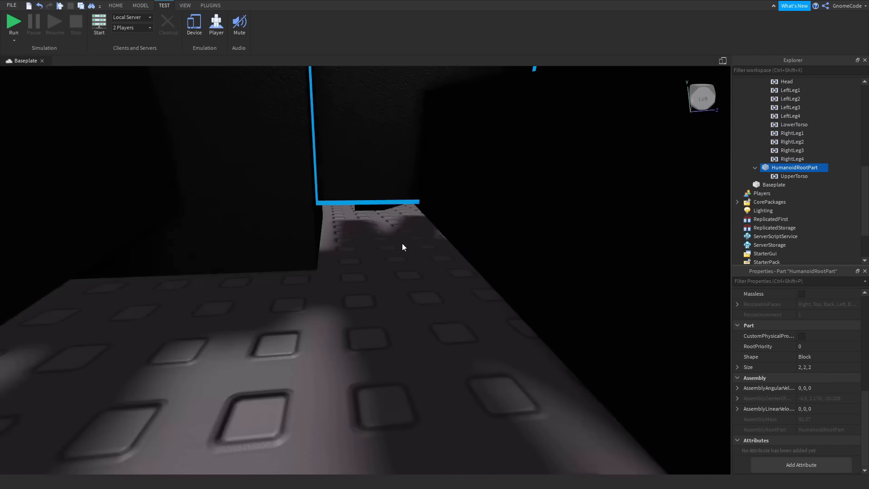
key("s")
right_click_drag(373, 265, 373, 265)
key("d")
scroll(828, 344, "up", 3)
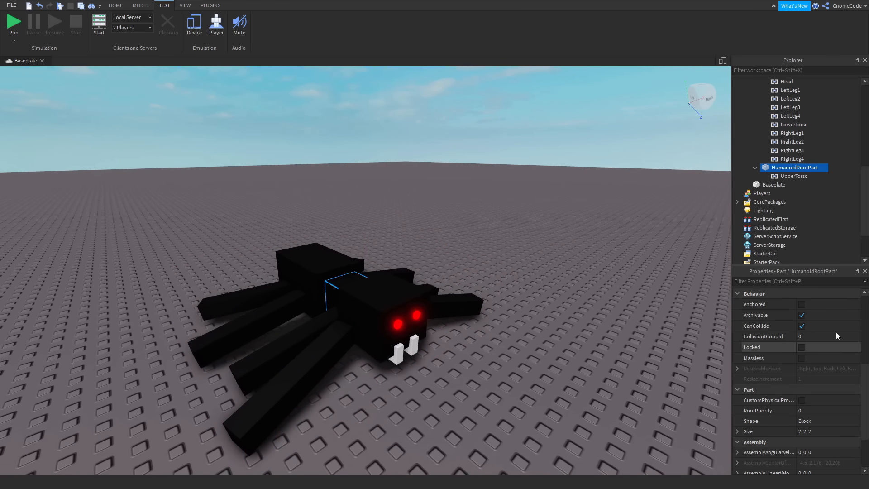
Set the spider Humanoid's HipHeight to 2
scroll(796, 222, "up", 5)
scroll(796, 222, "up", 3)
left_click(777, 116)
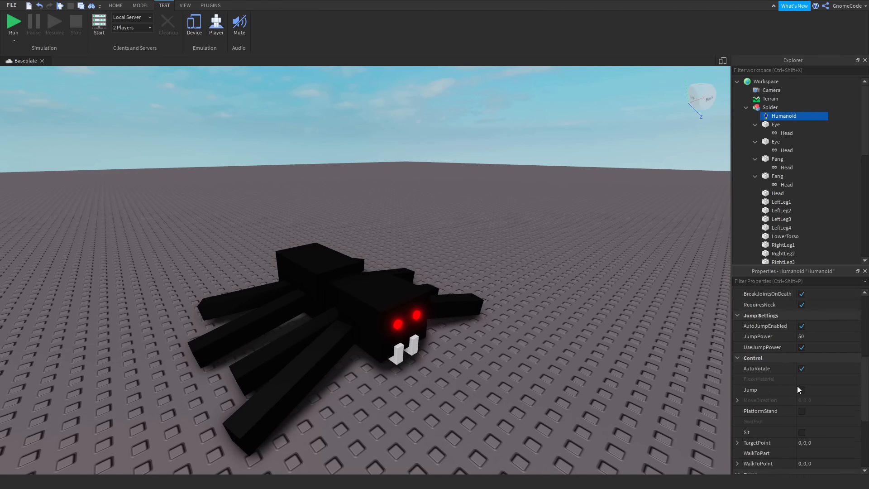
scroll(817, 415, "down", 5)
left_click(815, 389)
type("2")
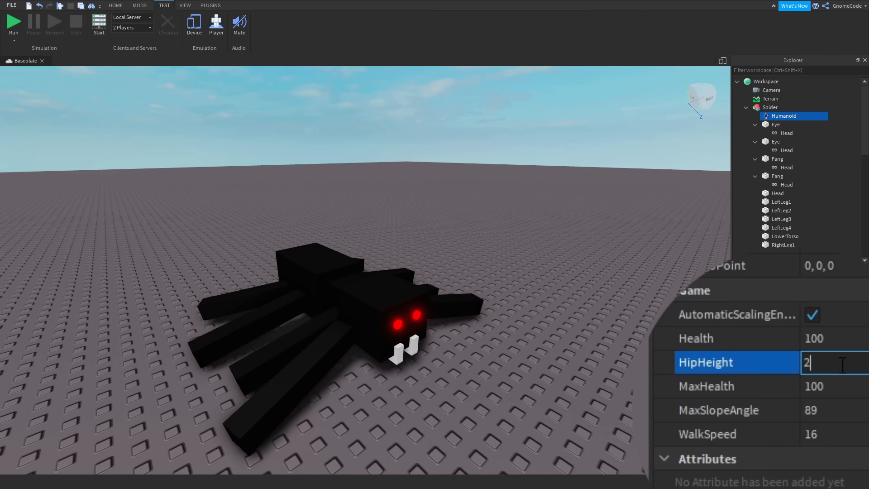
key("Return")
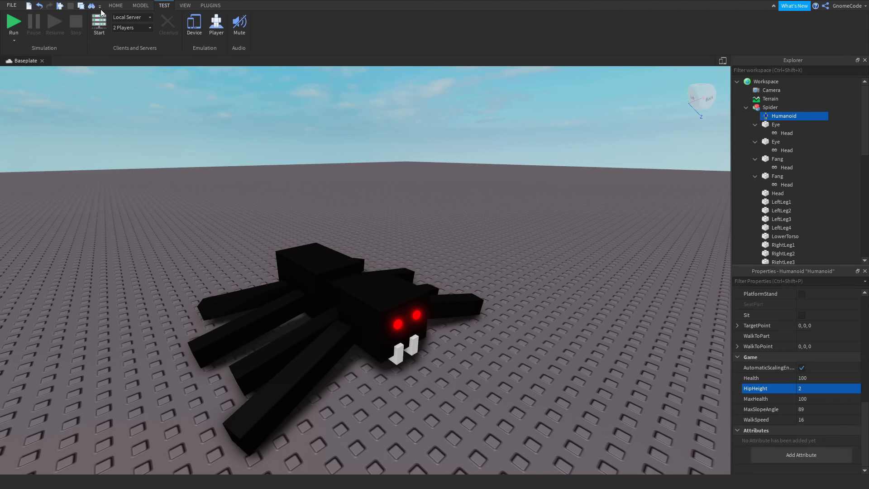
Run the simulation, inspect the spider's standing height from several sides, and stop it
left_click(14, 24)
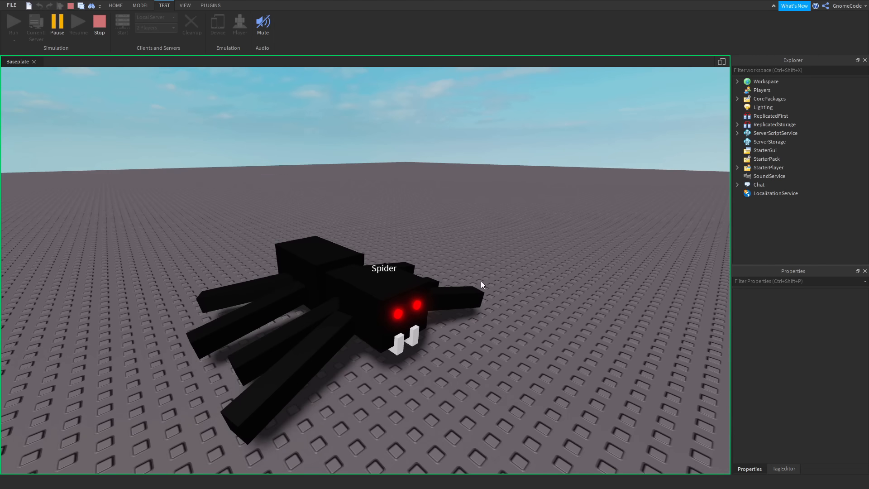
key("w")
right_click_drag(558, 332, 558, 333)
key("s")
key("w")
key("a")
key("d")
key("s")
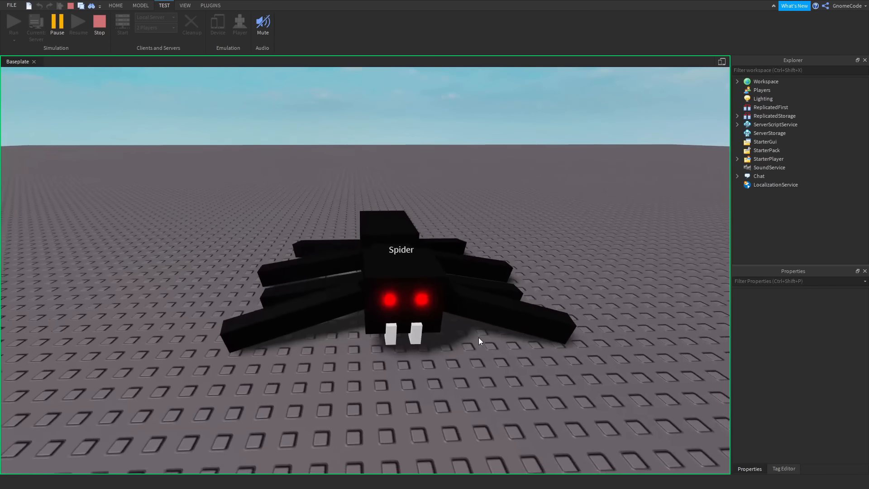
scroll(479, 337, "down", 1)
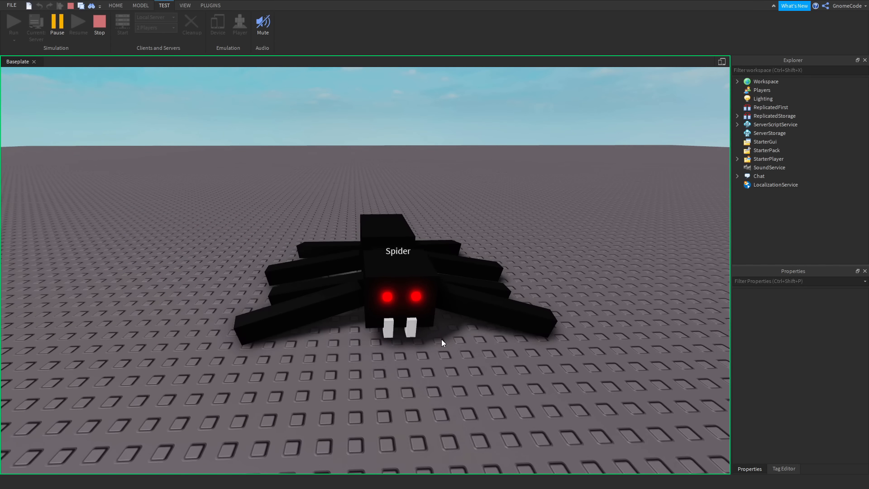
left_click(99, 23)
Open the Animation Editor and choose the Spider model as the rig to animate
left_click(216, 5)
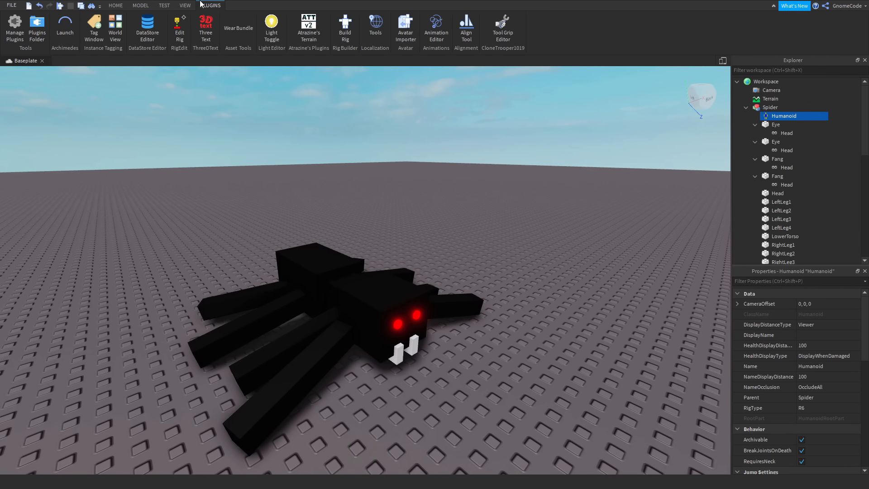
right_click_drag(436, 144, 435, 144)
key("d")
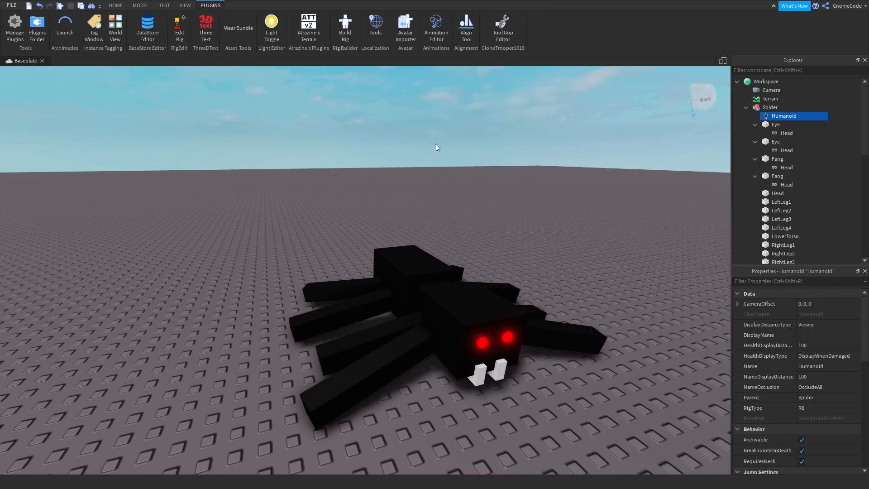
left_click(440, 33)
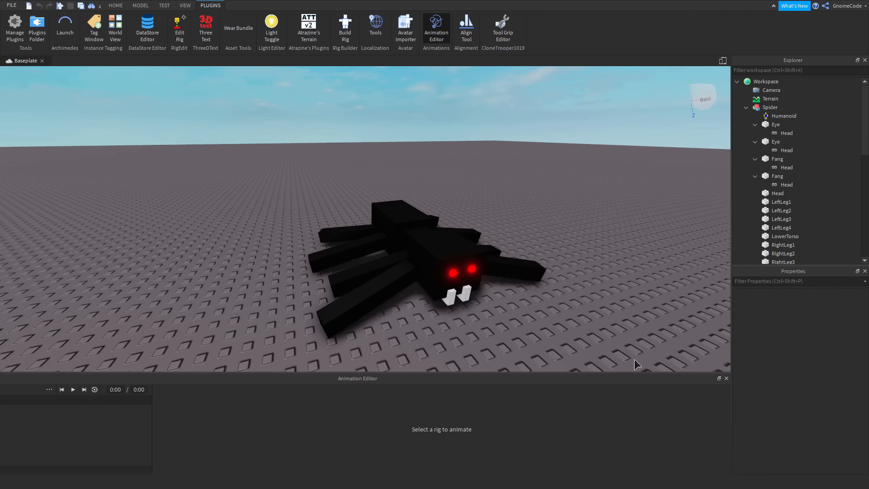
right_click_drag(599, 309, 599, 309)
key("s")
key("d")
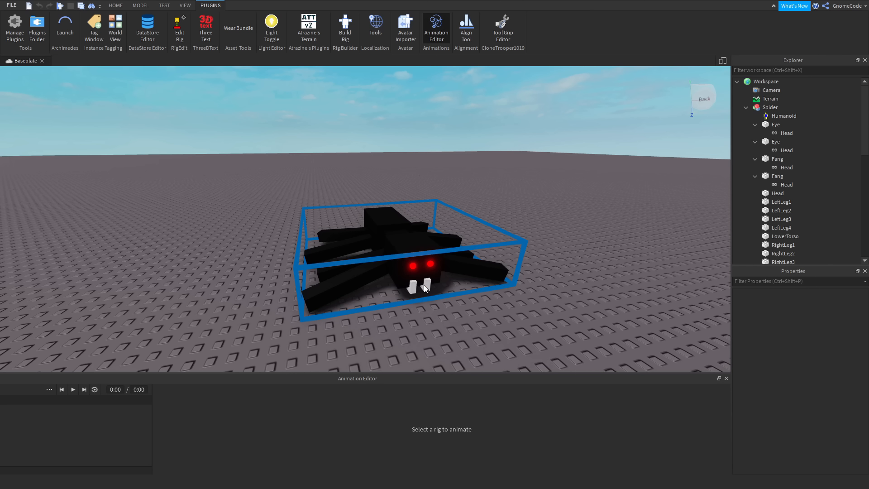
left_click(409, 243)
right_click_drag(536, 238, 535, 238)
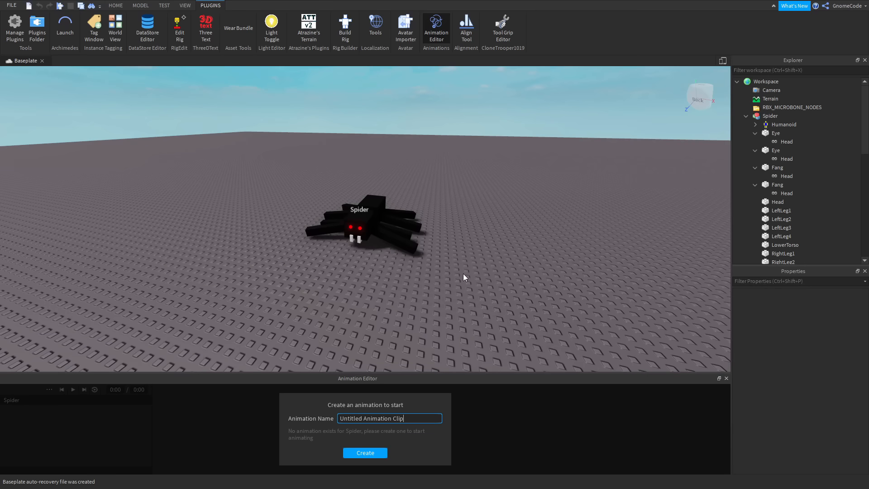
Create a new animation for the spider named SpiderWalk
right_click_drag(464, 274, 467, 275)
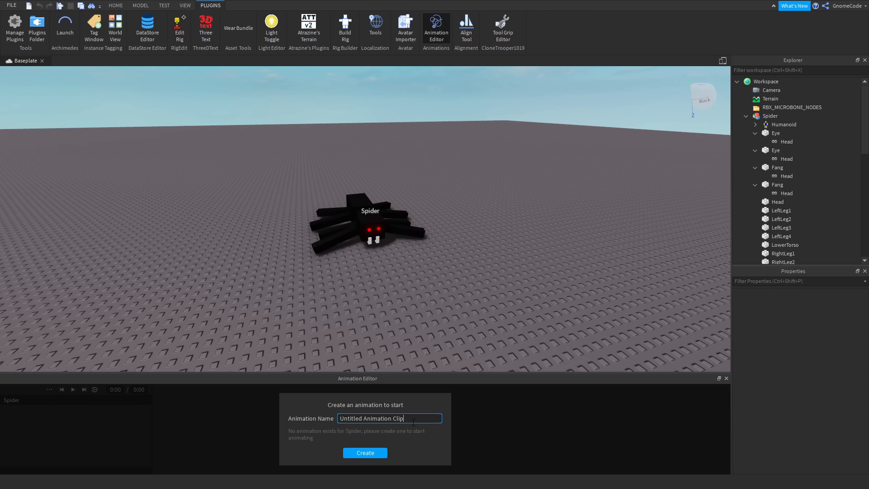
left_click_drag(413, 422, 313, 427)
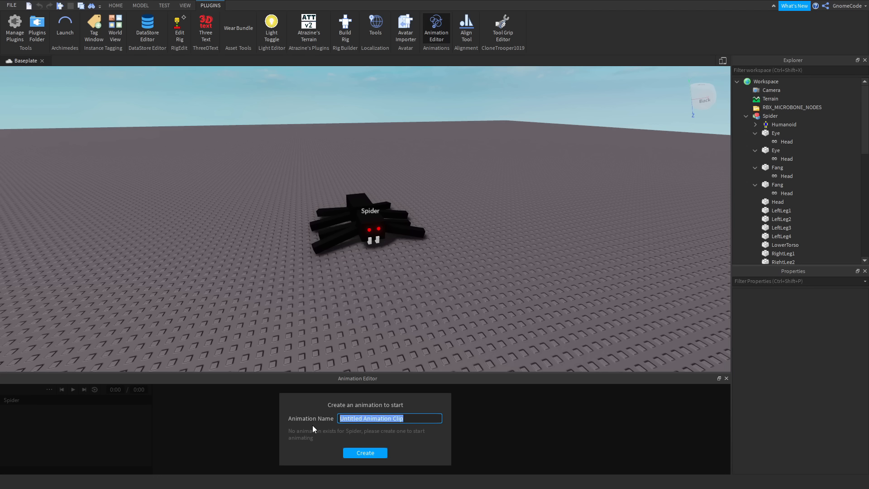
type("Wal")
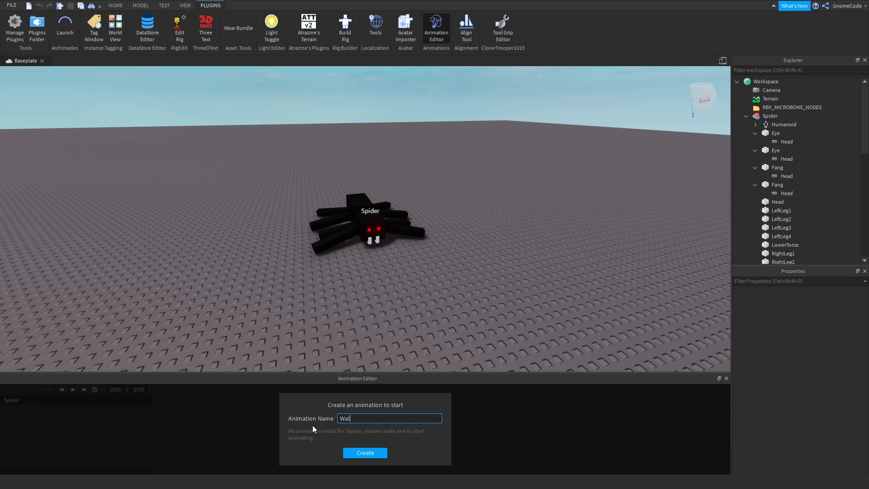
key("BackSpace")
key("BackSpace")
key("BackSpace")
type("SpiderWalk")
left_click(368, 454)
Rotate RightLeg1 backward about its vertical axis at 0:06 on the SpiderWalk timeline
right_click_drag(485, 256, 487, 257)
scroll(485, 256, "up", 5)
scroll(486, 256, "down", 4)
scroll(486, 257, "up", 4)
scroll(486, 257, "down", 5)
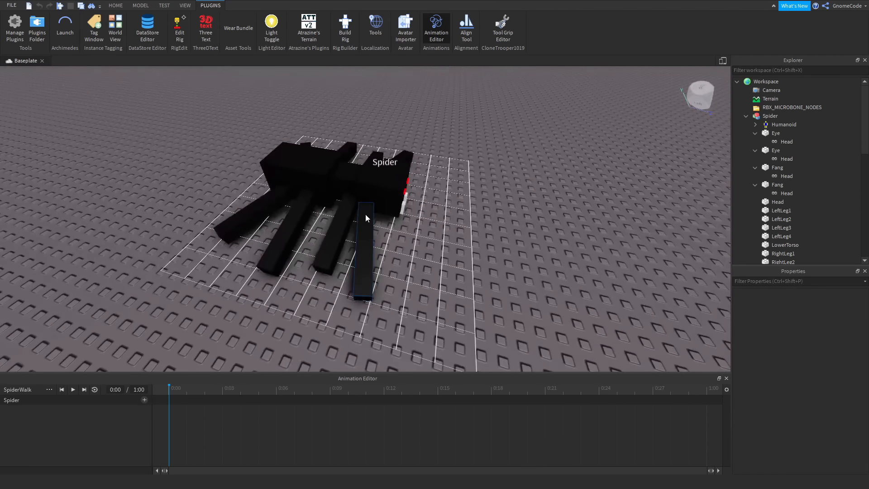
left_click(365, 213)
scroll(499, 236, "up", 3)
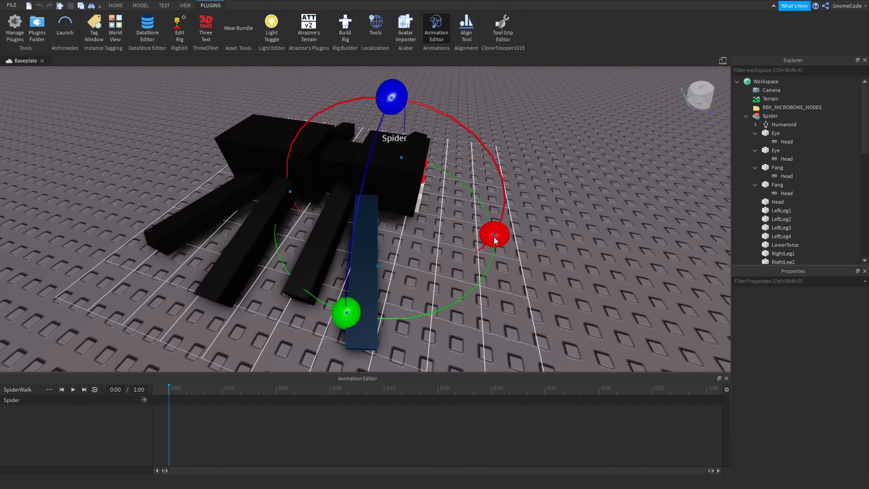
left_click(276, 390)
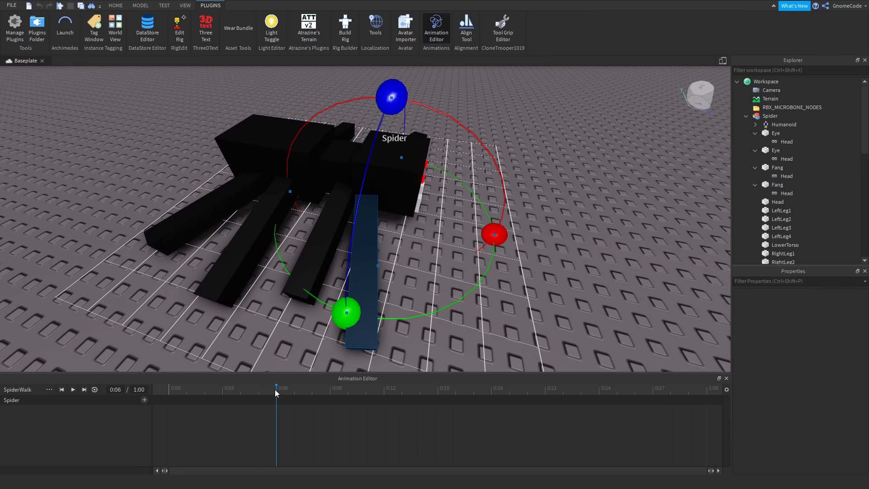
left_click_drag(335, 310, 324, 325)
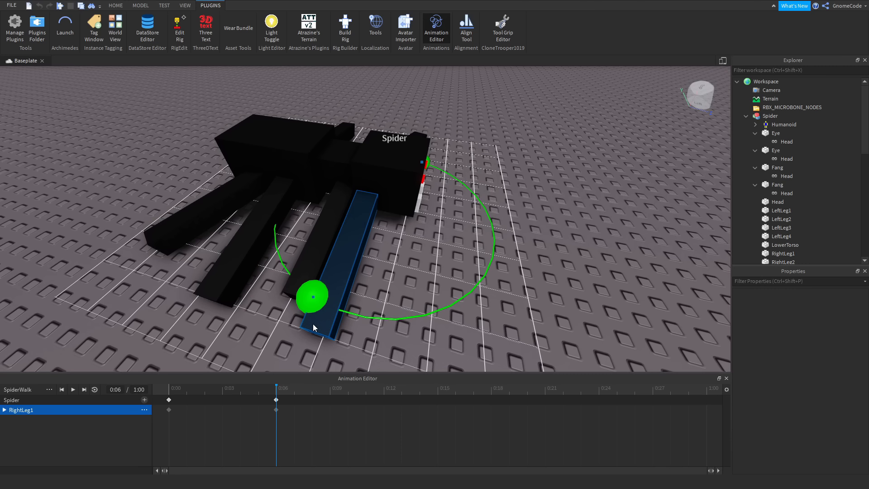
left_click_drag(313, 324, 313, 324)
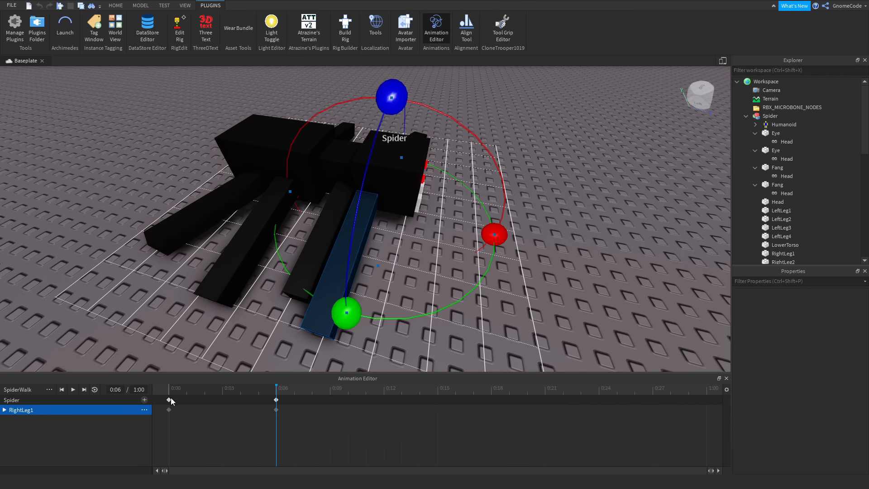
Pose RightLeg4, RightLeg3 and RightLeg2 at 0:06, rotating RightLeg4 forward and RightLeg3 and RightLeg2 backward
right_click_drag(455, 245, 390, 240)
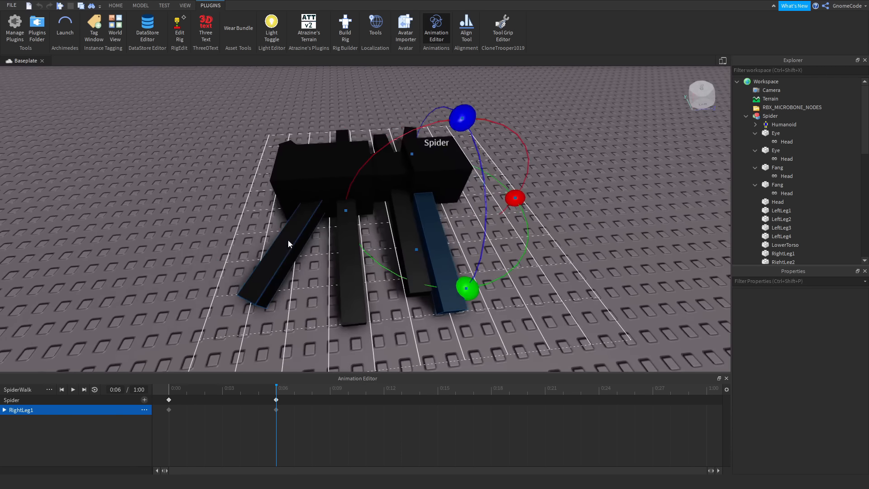
left_click_drag(311, 303, 286, 312)
left_click(344, 229)
left_click(412, 242)
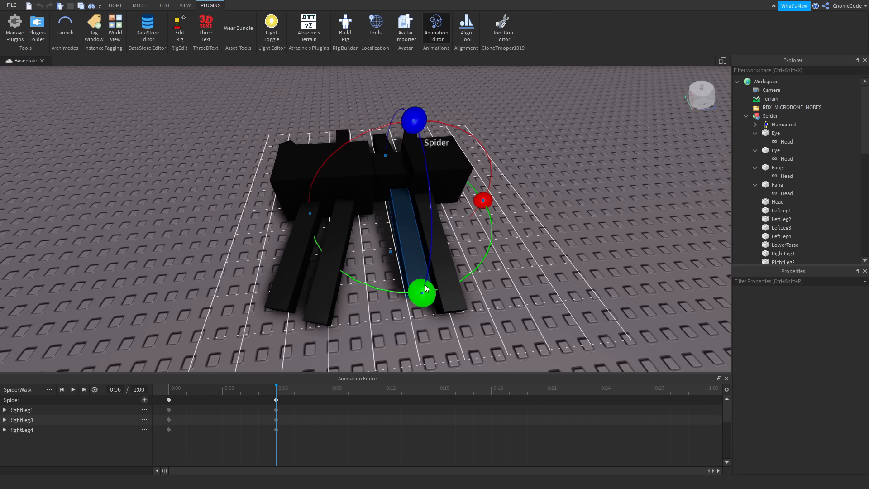
left_click_drag(417, 295, 369, 300)
Rotate LeftLeg1, LeftLeg2, LeftLeg3 and LeftLeg4 forward toward the head at 0:06
right_click_drag(532, 244, 531, 244)
left_click(413, 281)
left_click_drag(436, 248, 421, 314)
left_click(421, 226)
left_click_drag(438, 232, 426, 277)
left_click(439, 189)
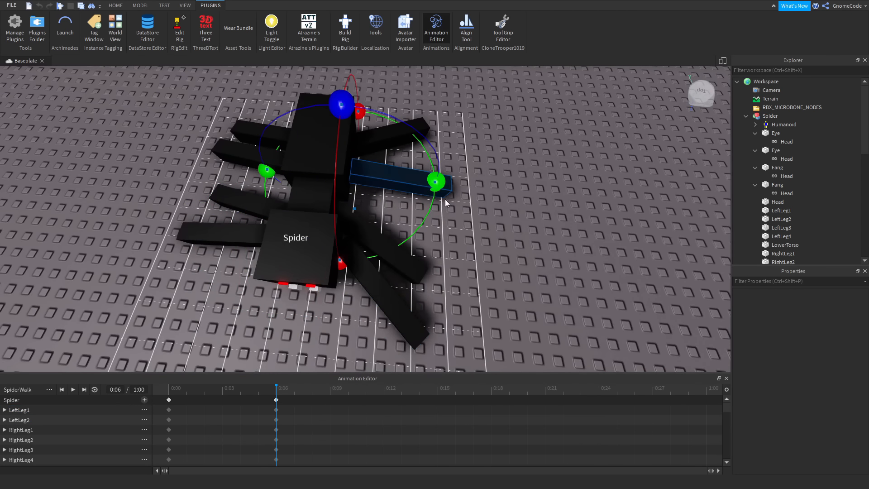
left_click_drag(438, 185, 428, 229)
left_click(416, 133)
left_click_drag(438, 158, 440, 196)
Play the leg motion from 0:00 to preview it, and return the playhead to 0:00
right_click_drag(437, 259, 437, 259)
key("s")
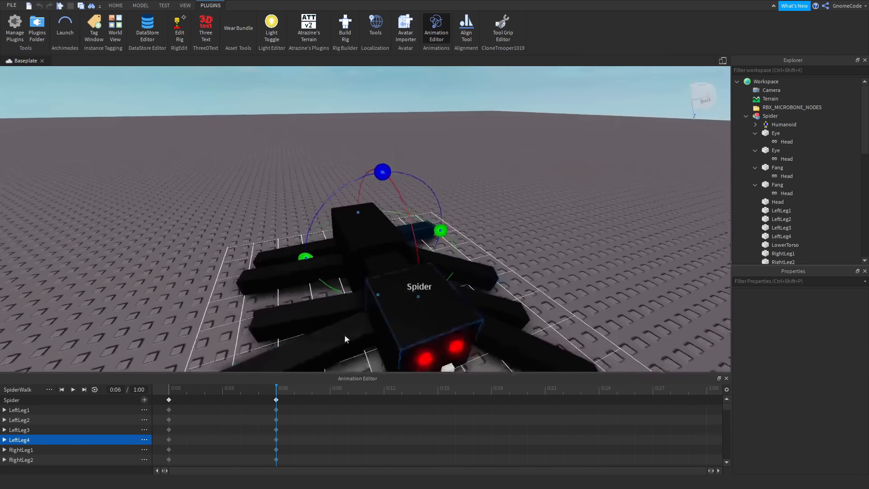
left_click(172, 394)
key("s")
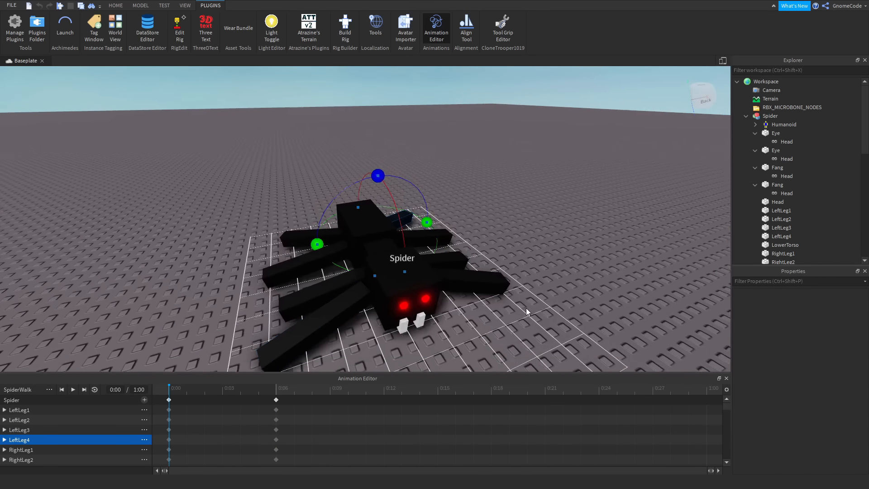
left_click(71, 392)
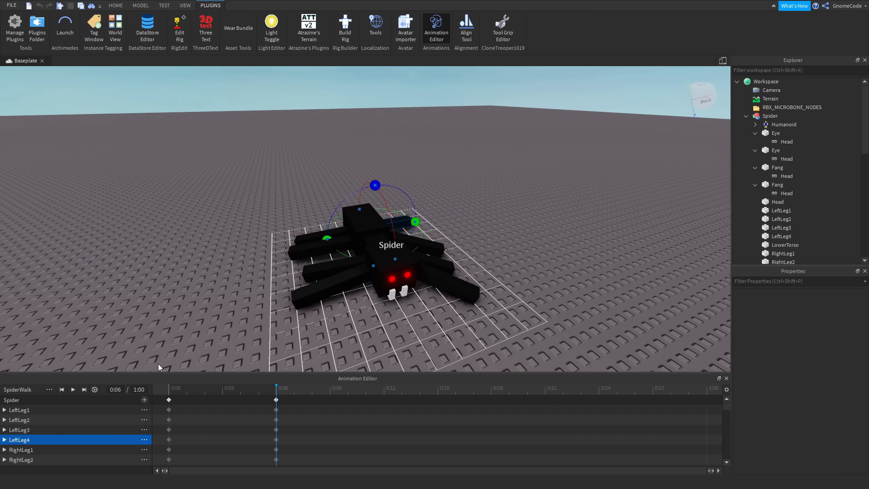
left_click(169, 392)
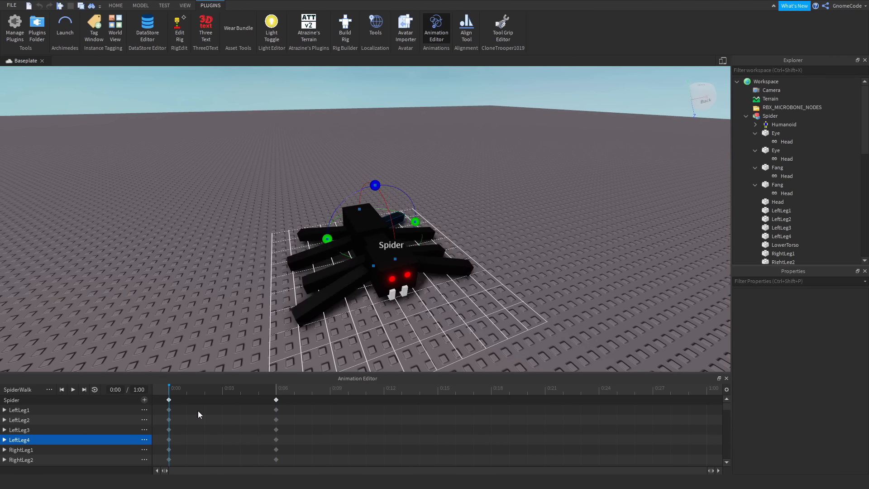
Copy all the leg keyframes at 0:00 and paste them at 0:12 on the SpiderWalk timeline
left_click_drag(182, 416, 156, 481)
left_click(385, 390)
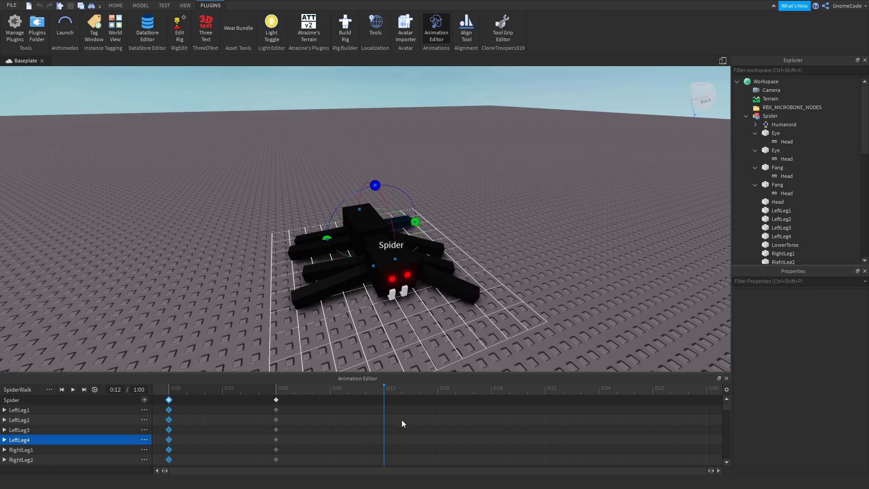
key("ctrl+v")
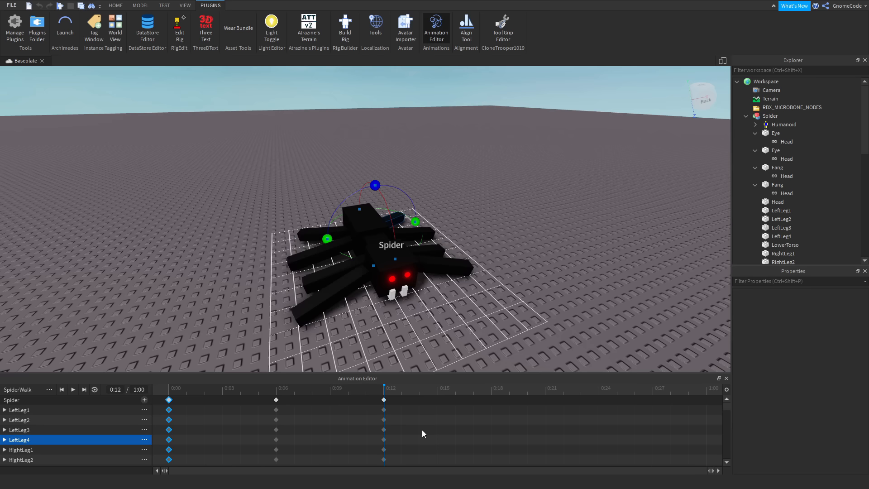
right_click_drag(479, 261, 480, 256)
key("w")
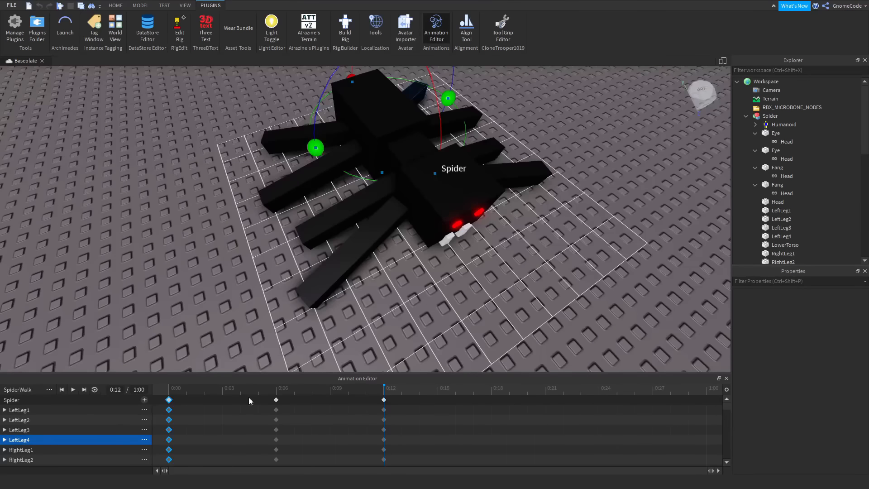
Copy the leg keyframes at 0:06 and paste them at 0:18
left_click(276, 399)
left_click(385, 387)
left_click(371, 233)
left_click(491, 388)
left_click(474, 186)
Copy the leg keyframes at 0:12 and paste them at 0:24 to close the walk cycle
left_click(384, 400)
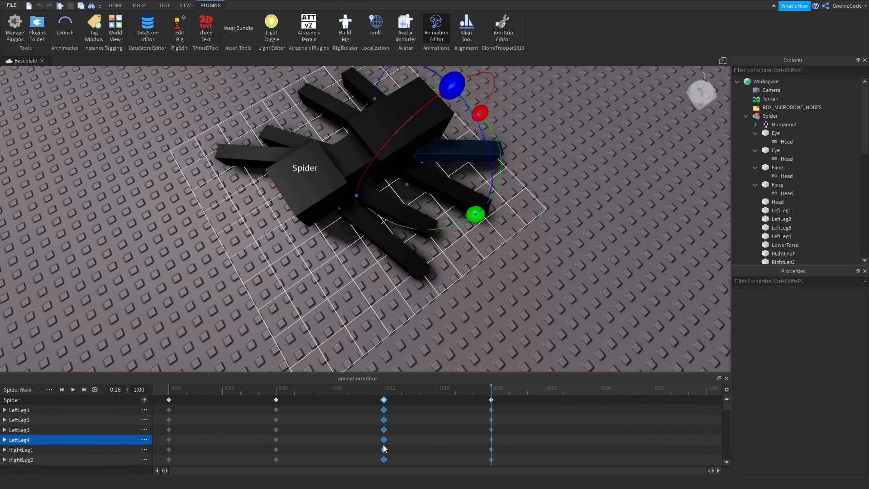
key("ctrl+c")
left_click(599, 388)
key("ctrl+v")
right_click_drag(485, 278, 479, 284)
scroll(480, 283, "down", 3)
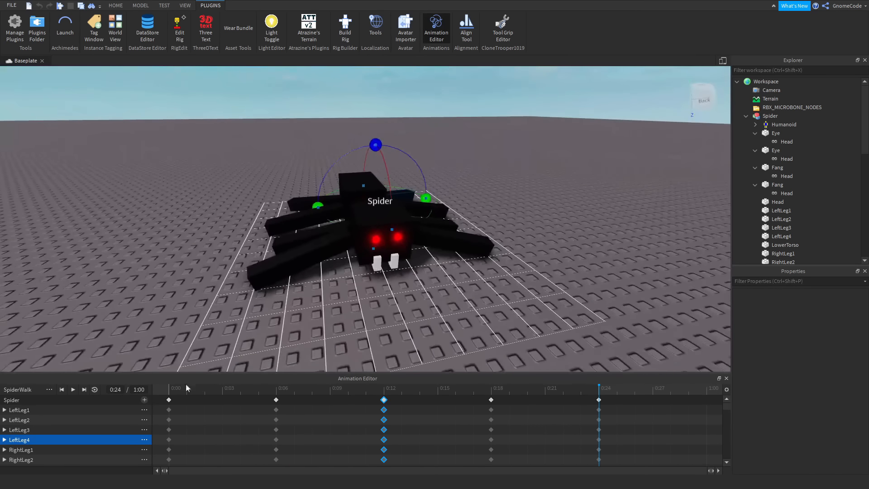
Play the SpiderWalk animation once from 0:00 to preview the full leg cycle
left_click(167, 389)
scroll(476, 322, "down", 3)
right_click_drag(477, 322, 476, 322)
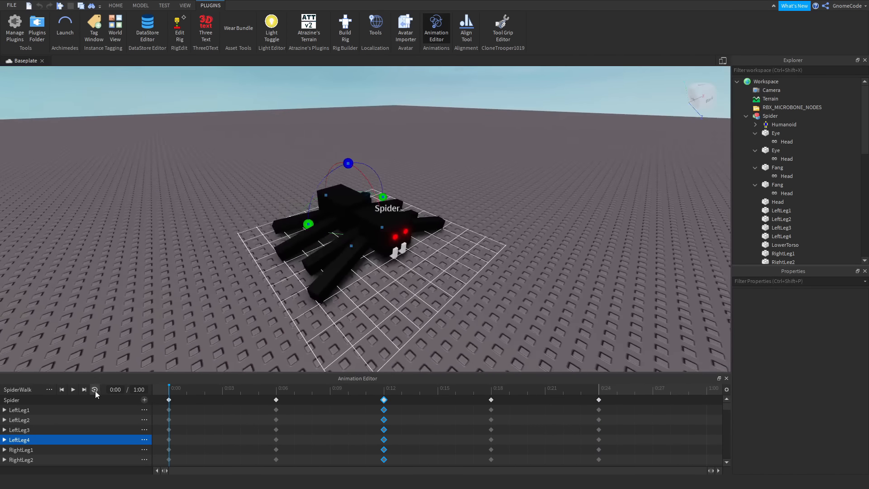
left_click(73, 390)
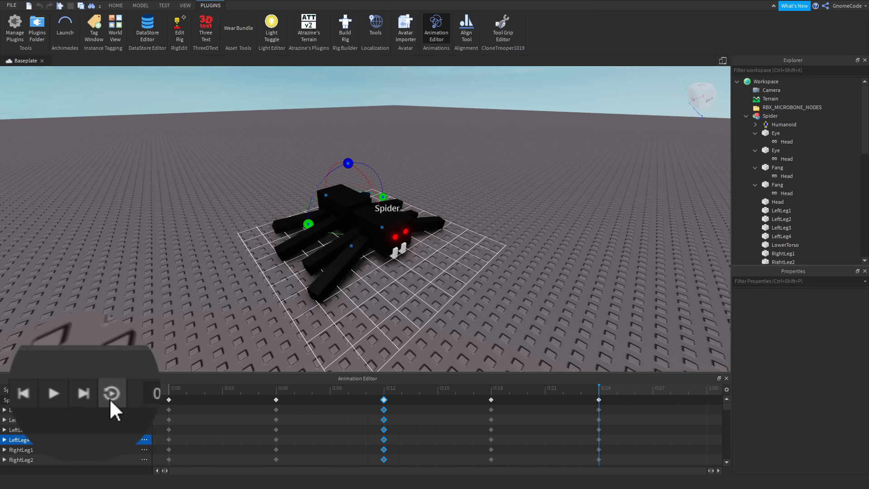
Turn on looping for SpiderWalk, play it to check the walk from several angles, and stop playback
left_click(73, 390)
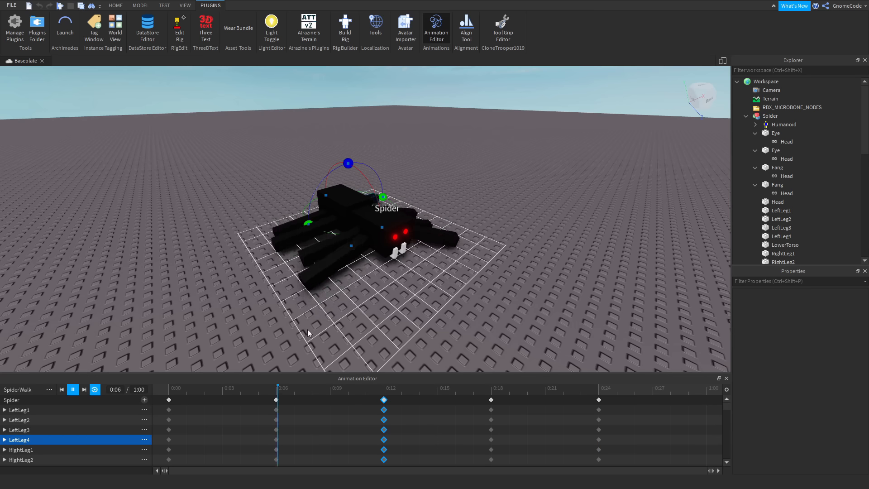
right_click_drag(624, 300, 636, 300)
key("d")
key("w")
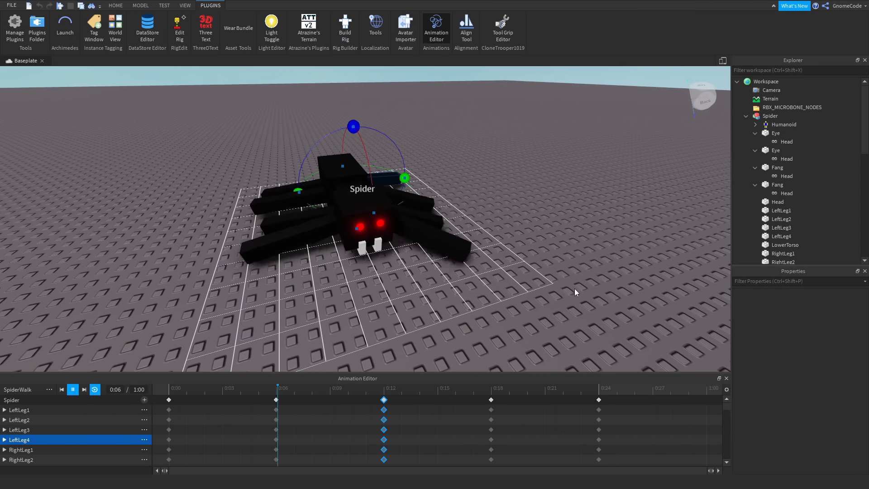
right_click_drag(553, 301, 552, 300)
right_click_drag(552, 301, 552, 301)
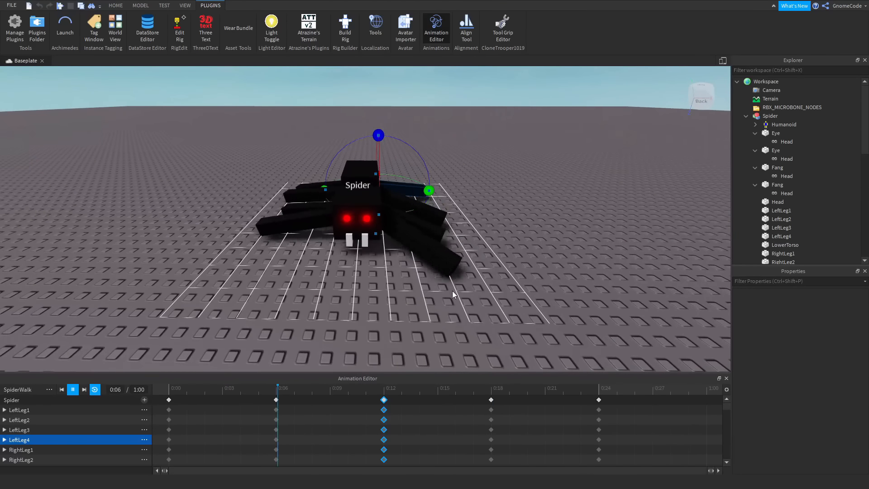
left_click(73, 389)
Set the SpiderWalk animation priority to Movement
left_click(50, 389)
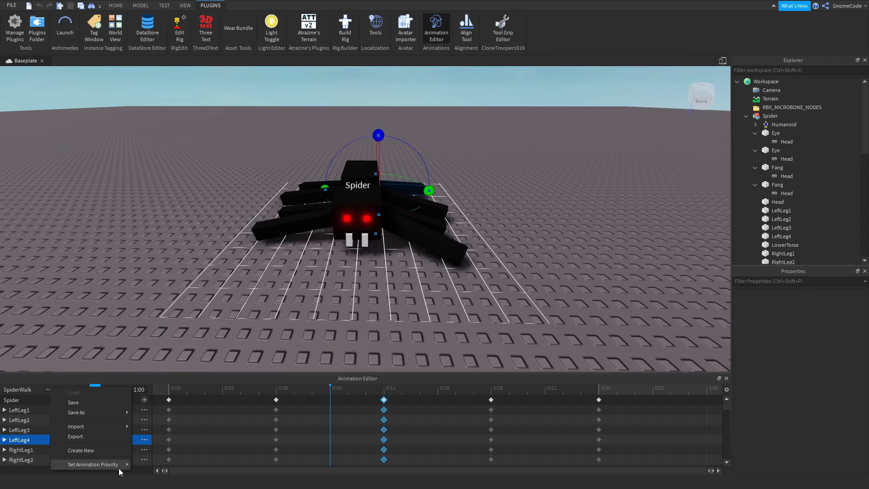
mouse_move(107, 469)
left_click(169, 474)
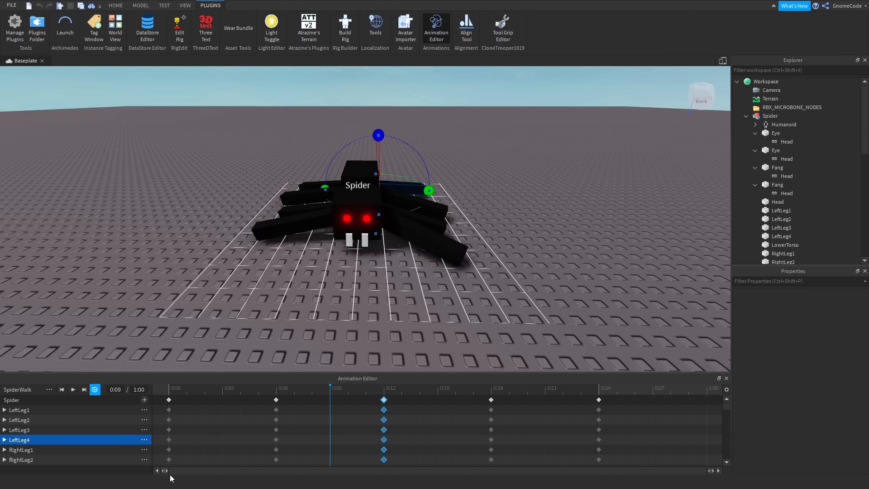
Export the SpiderWalk animation as an asset with the description "This is for a walking spider"
left_click(49, 390)
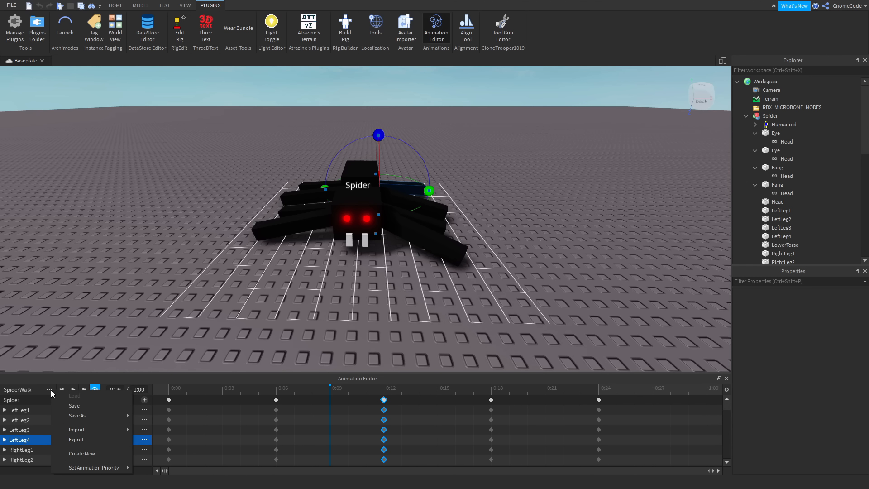
left_click(118, 441)
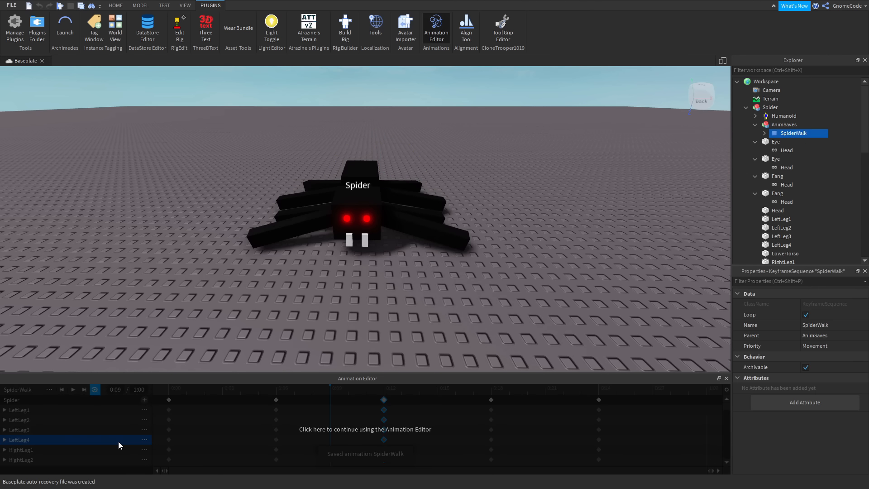
left_click(486, 116)
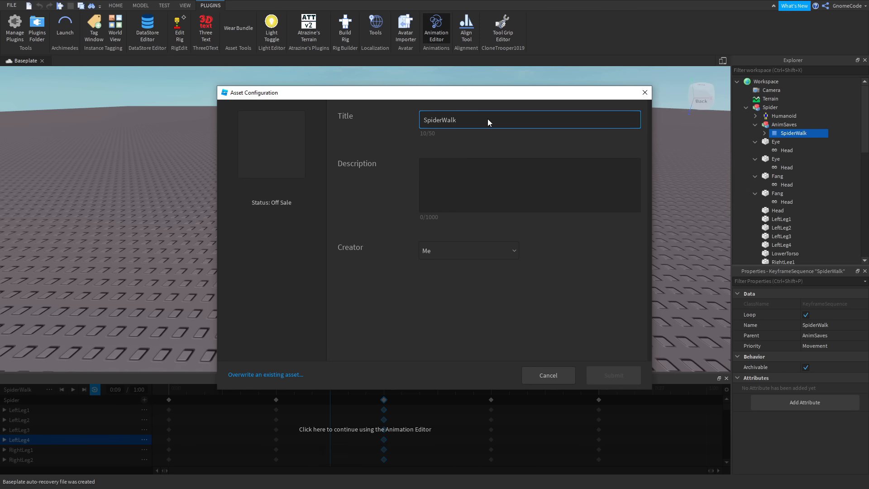
left_click(476, 178)
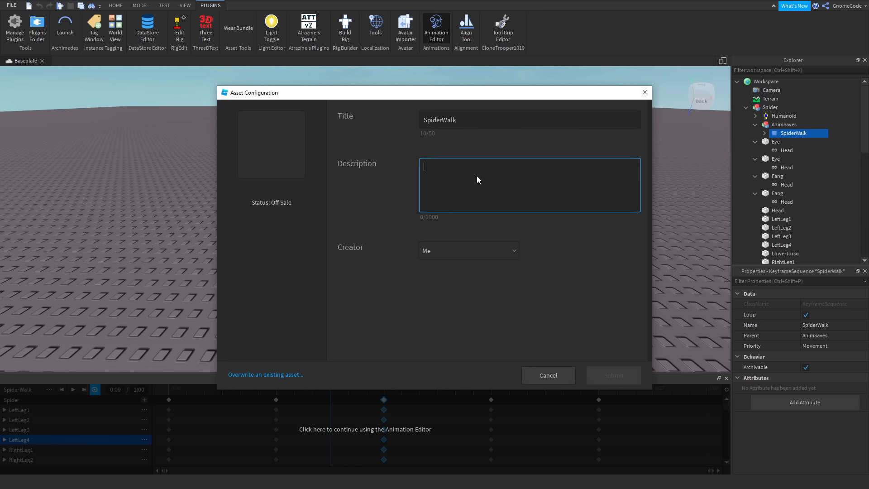
type("This if for a walking spider")
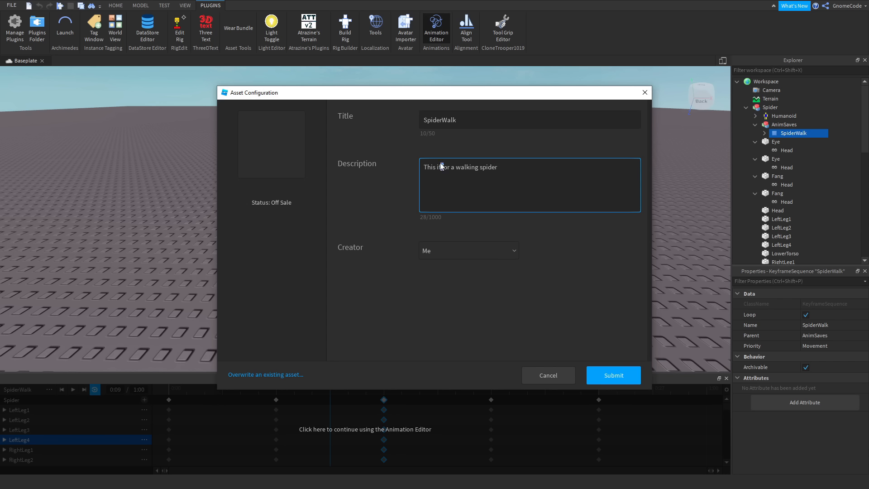
key("BackSpace")
key("BackSpace")
type("s f")
Choose Me as the asset's creator and submit the SpiderWalk animation
left_click(487, 254)
left_click(487, 253)
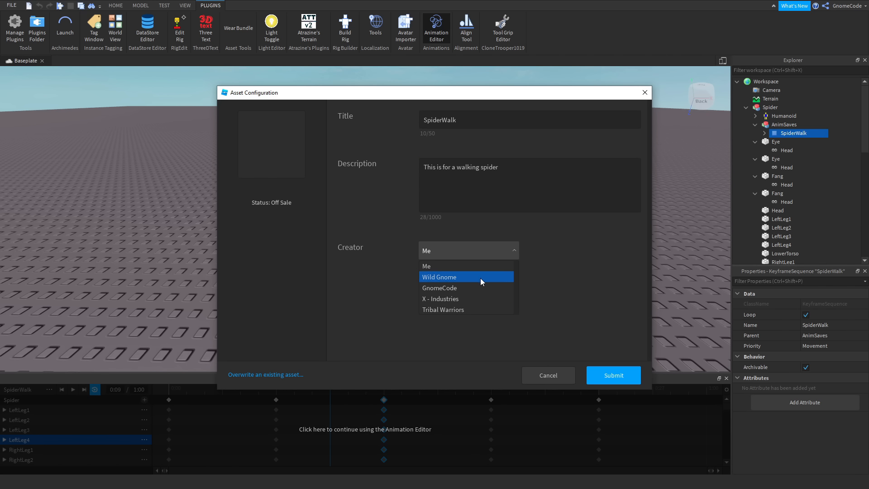
left_click(453, 266)
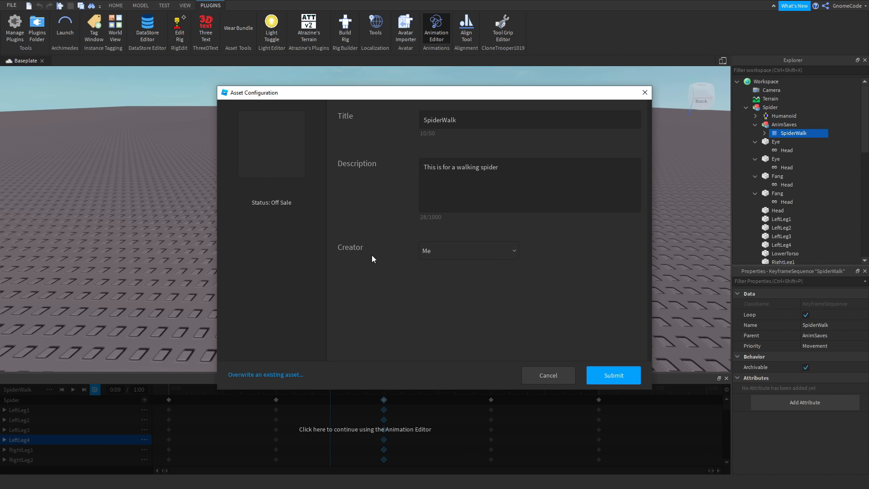
left_click(627, 377)
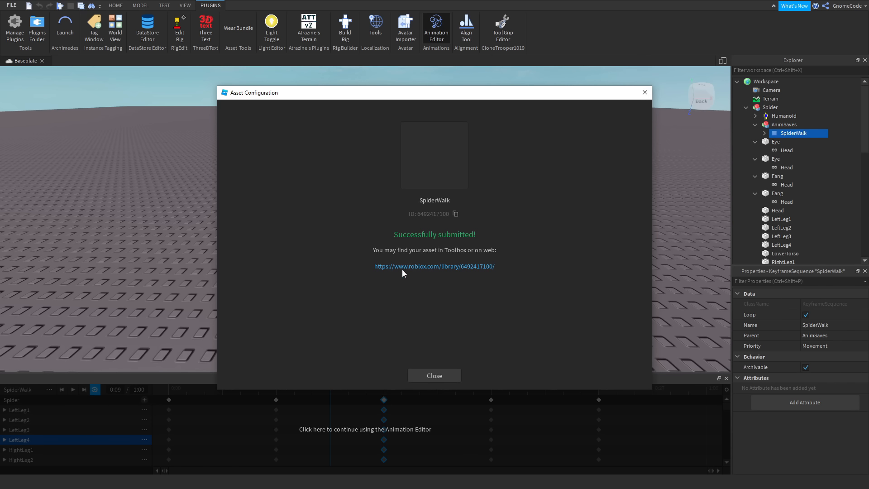
Copy the submitted animation's asset ID, and close the asset dialog and the Animation Editor
left_click(456, 214)
left_click(437, 380)
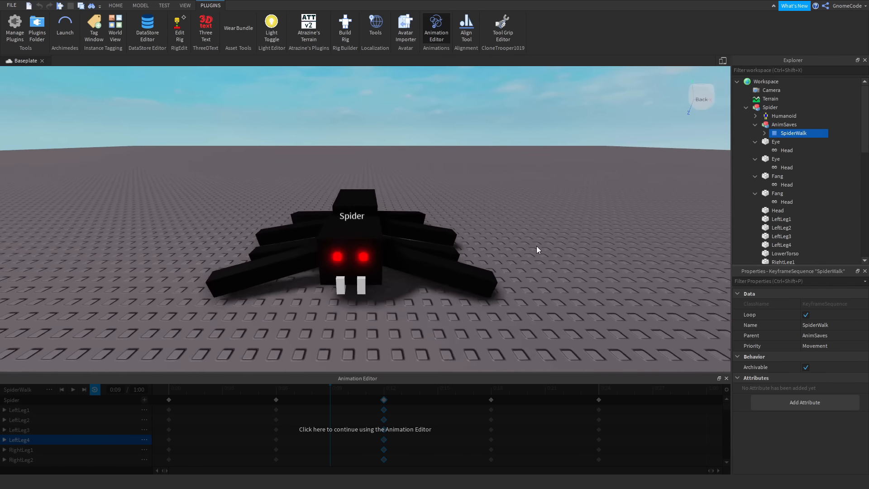
left_click(727, 379)
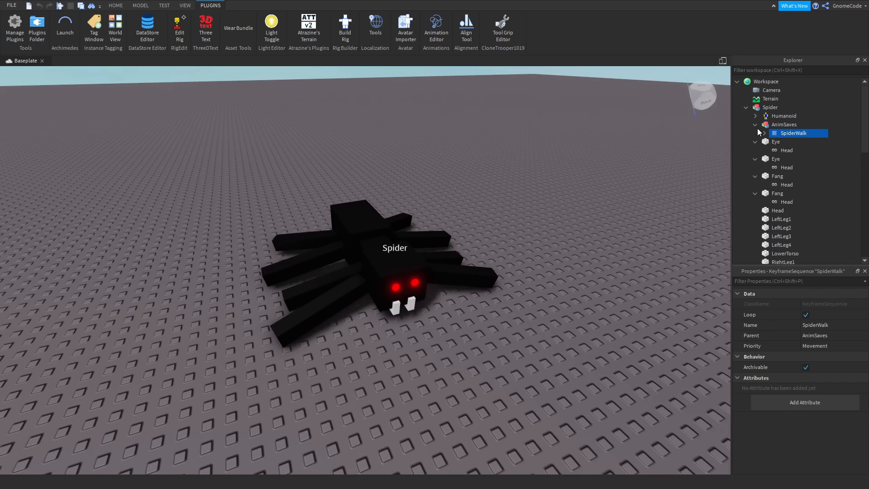
Collapse the Spider model's tree and move the model from Workspace into StarterPlayer
left_click(756, 125)
left_click(747, 107)
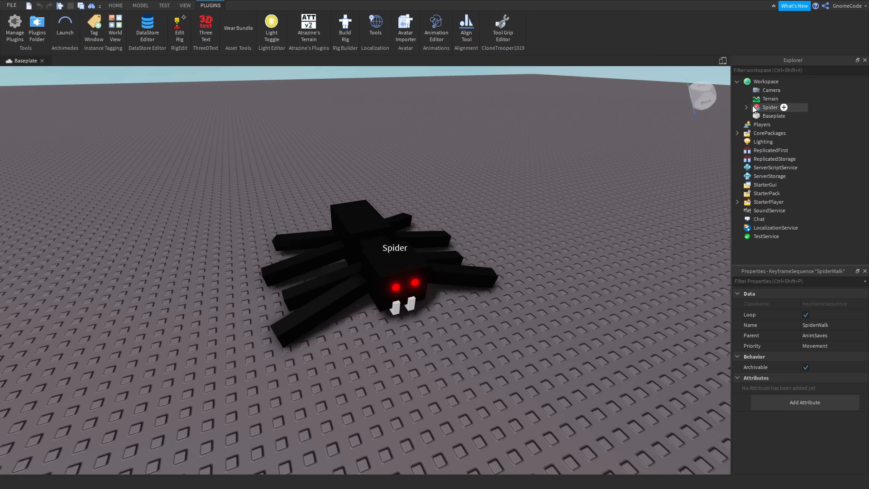
left_click(770, 107)
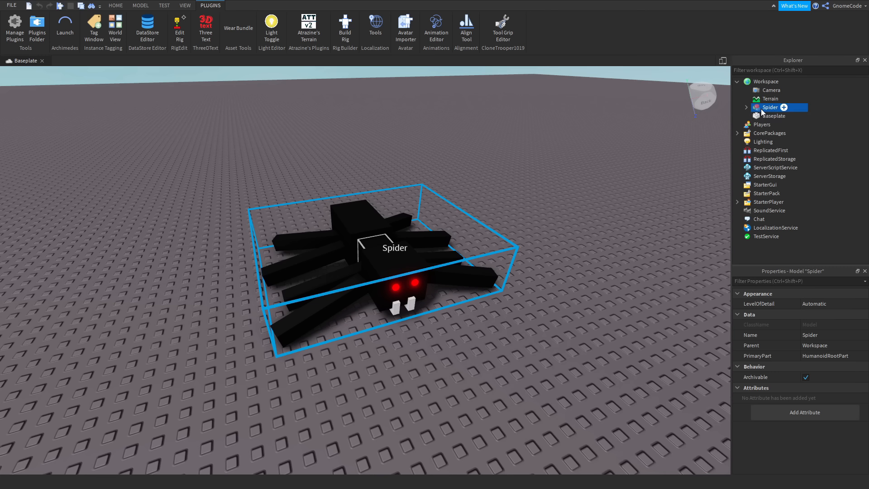
left_click_drag(760, 108, 779, 204)
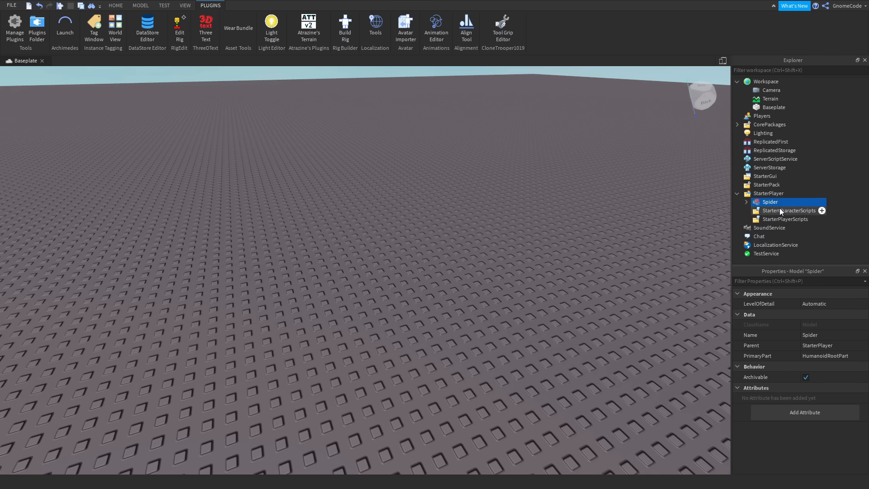
Rename the Spider model in StarterPlayer as StarterCharacter
scroll(560, 245, "down", 5)
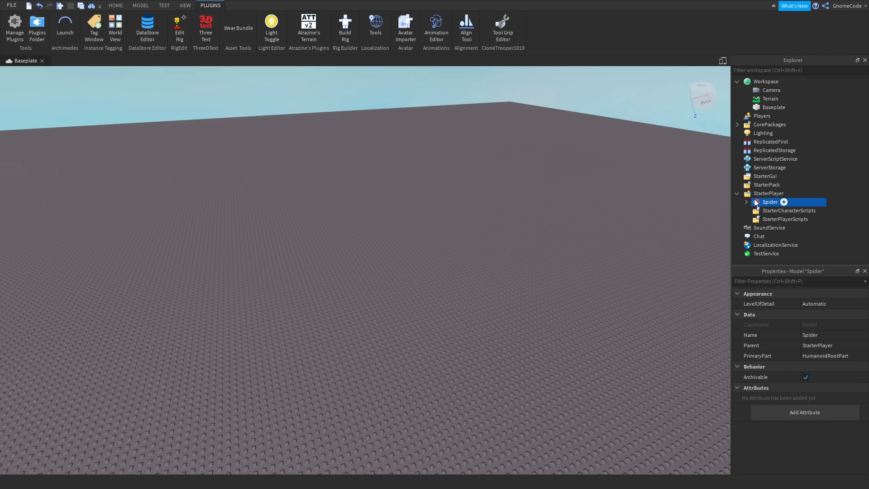
left_click(826, 336)
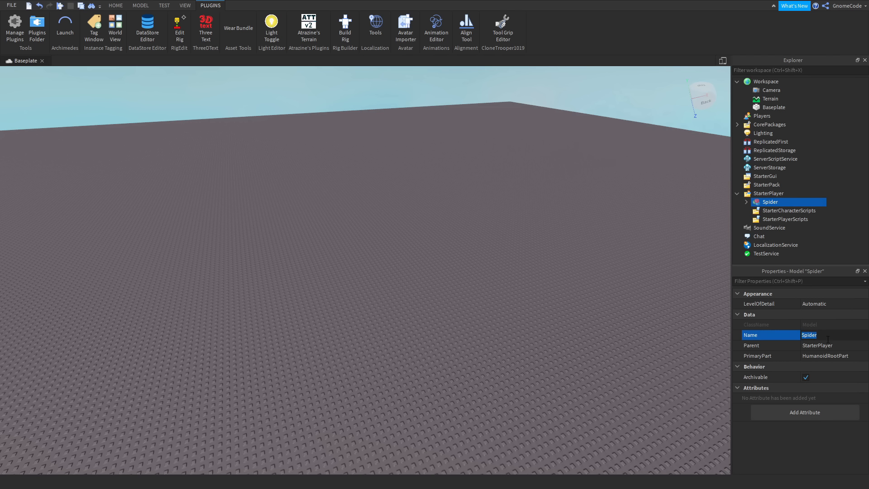
type("StarterCharacter")
key("Return")
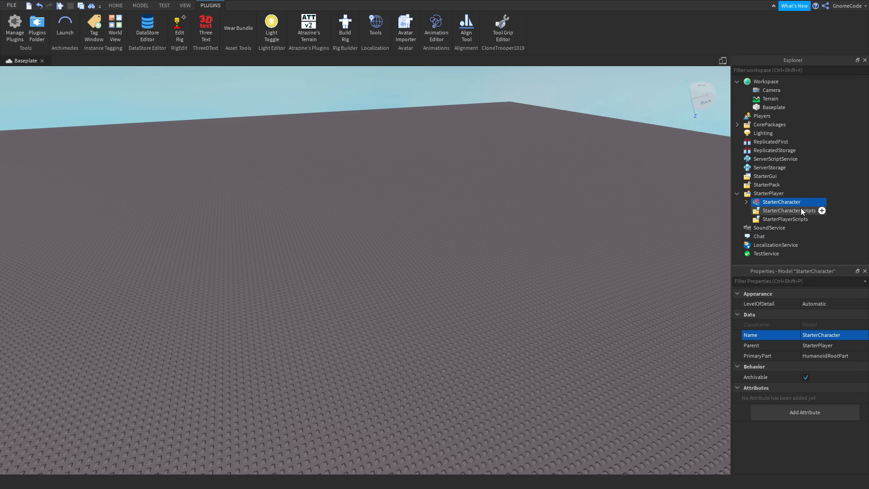
Add a LocalScript to StarterCharacterScripts
left_click(784, 212)
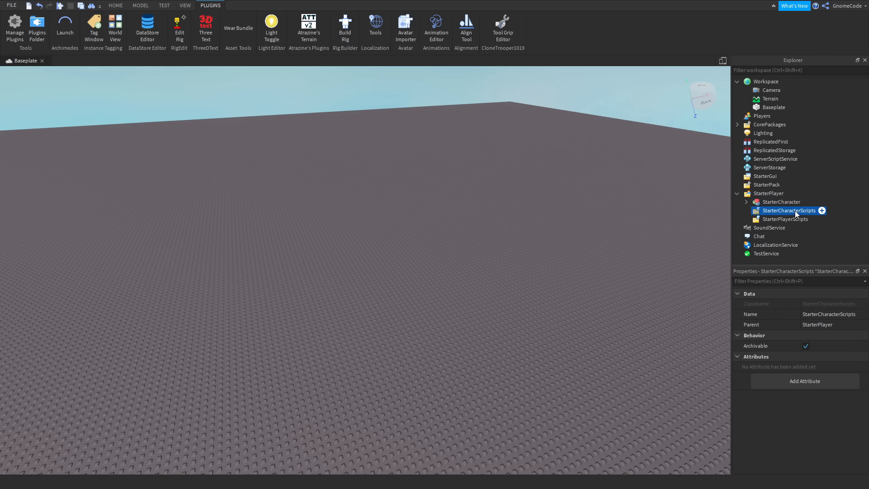
left_click(822, 211)
left_click(762, 252)
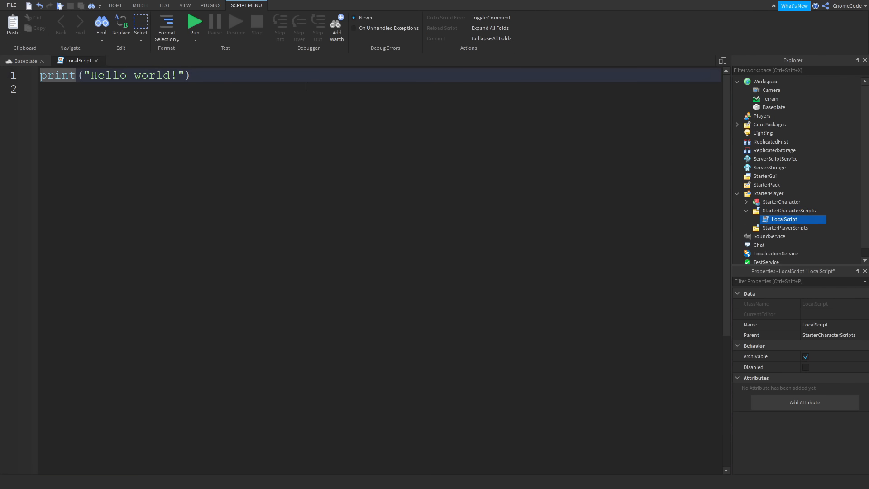
key("ctrl+a")
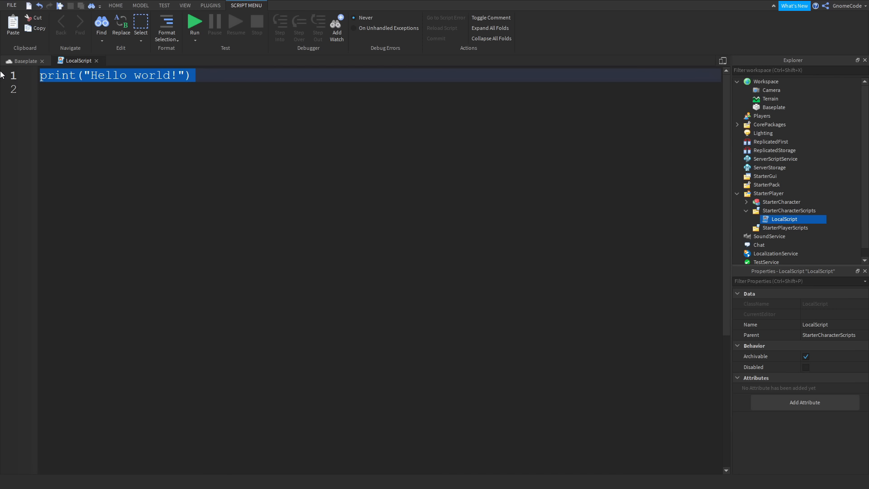
type("local w")
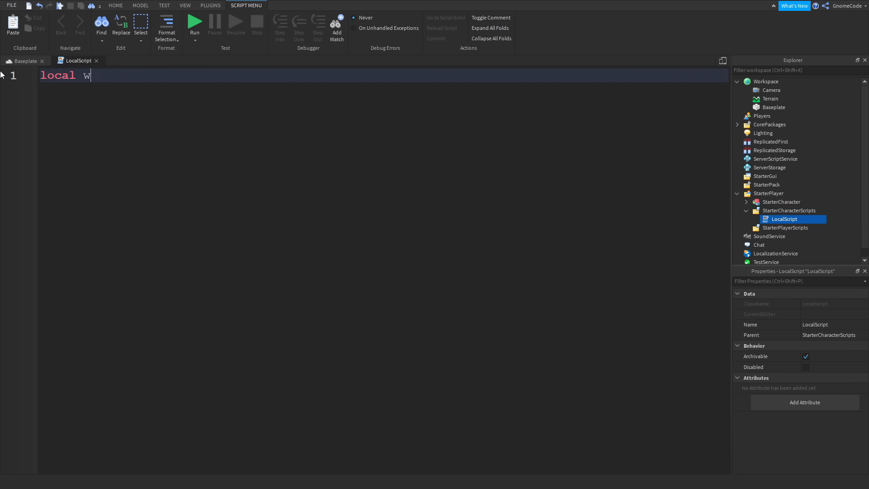
type("alkID =")
key("ctrl+v")
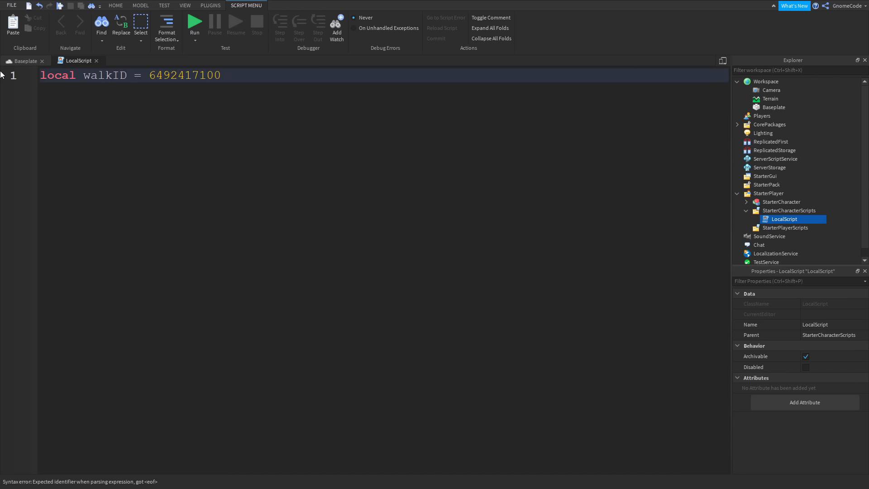
double_click(172, 76)
left_click(248, 81)
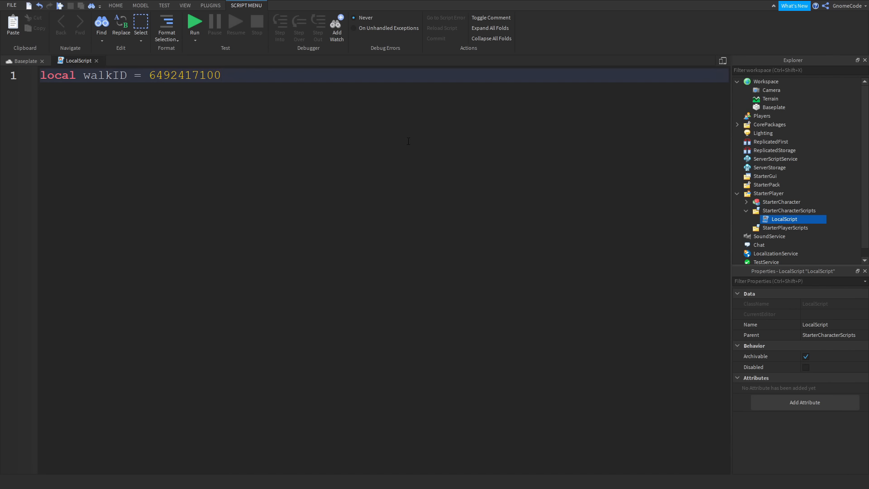
Add an Animation object inside the LocalScript and name it Walk
left_click(805, 222)
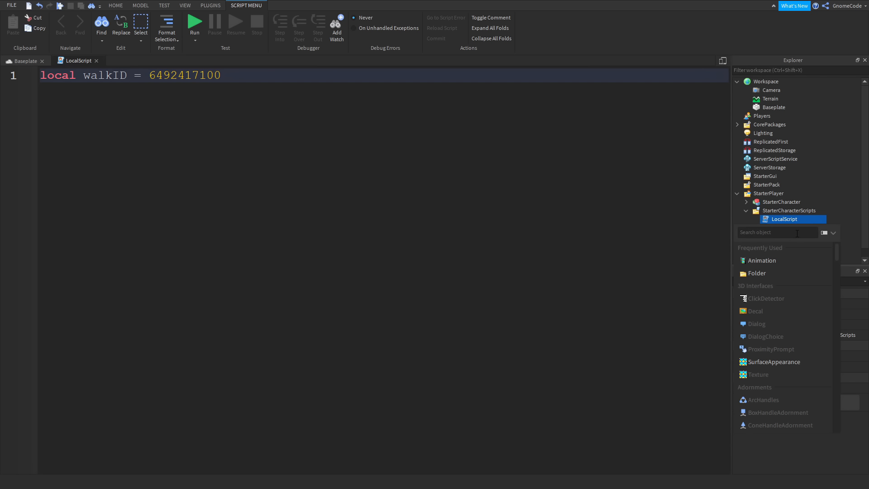
left_click(754, 266)
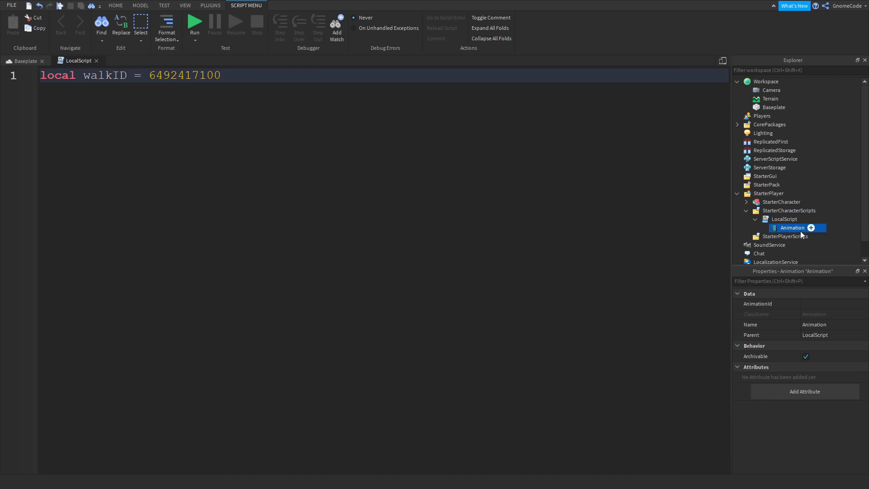
left_click(834, 324)
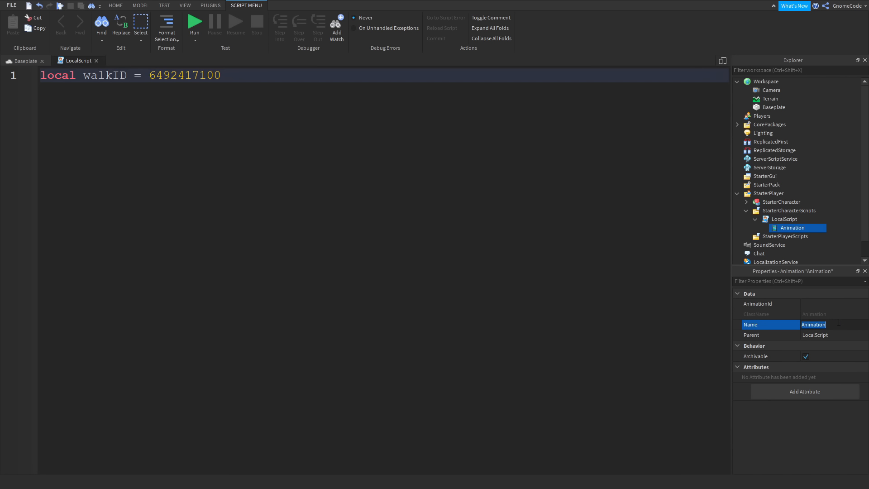
type("Walk")
key("Return")
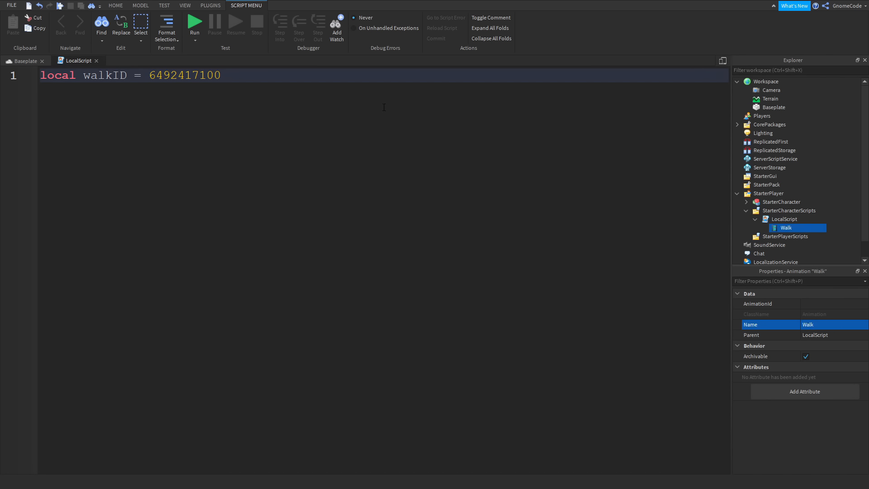
double_click(199, 75)
key("ctrl+c")
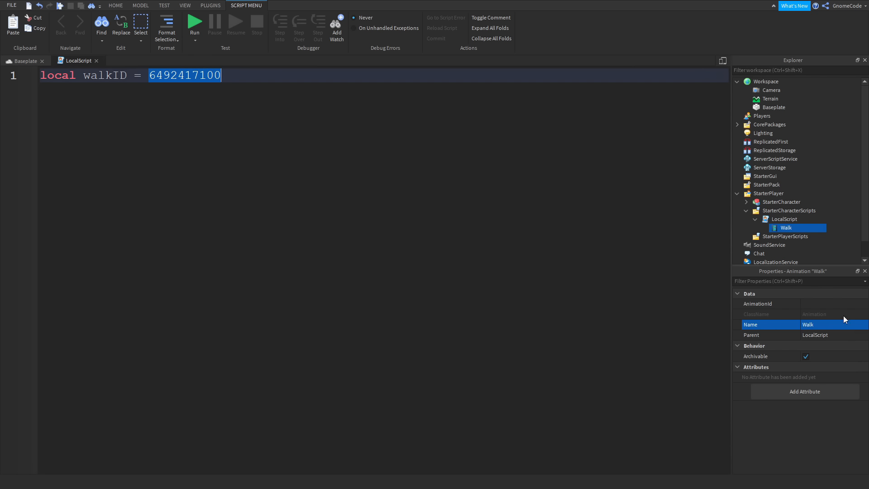
left_click(815, 303)
key("ctrl+v")
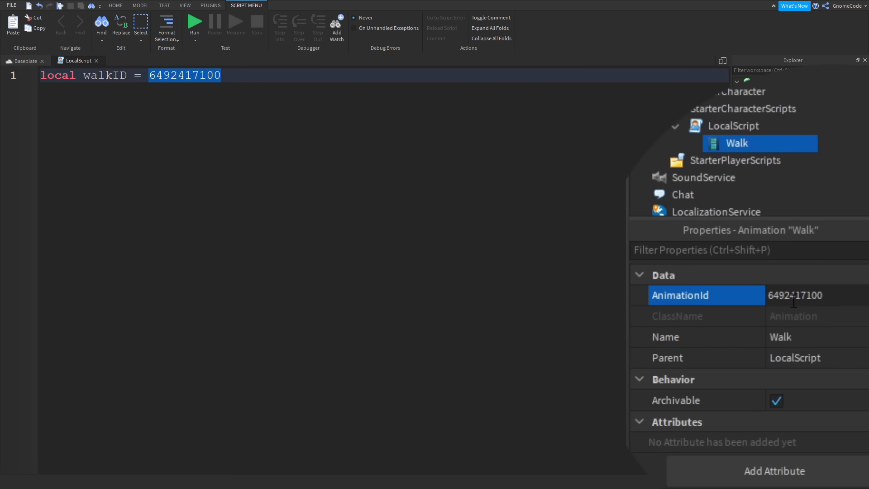
key("Return")
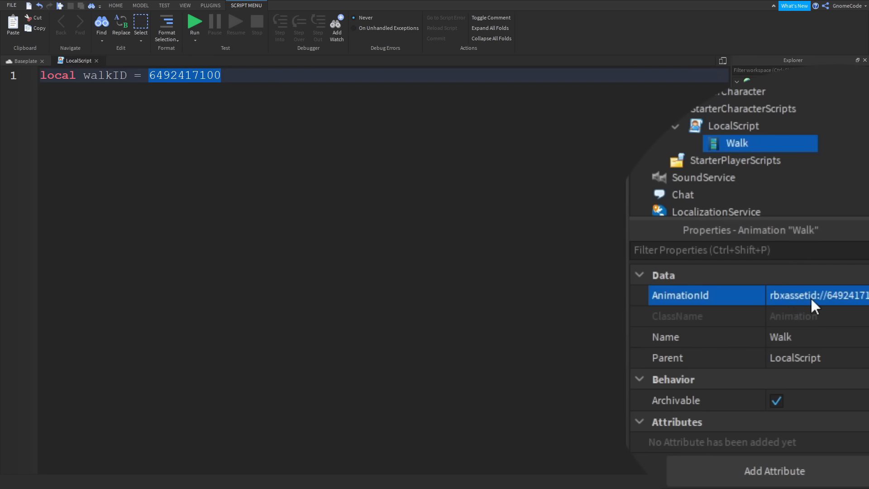
left_click(797, 297)
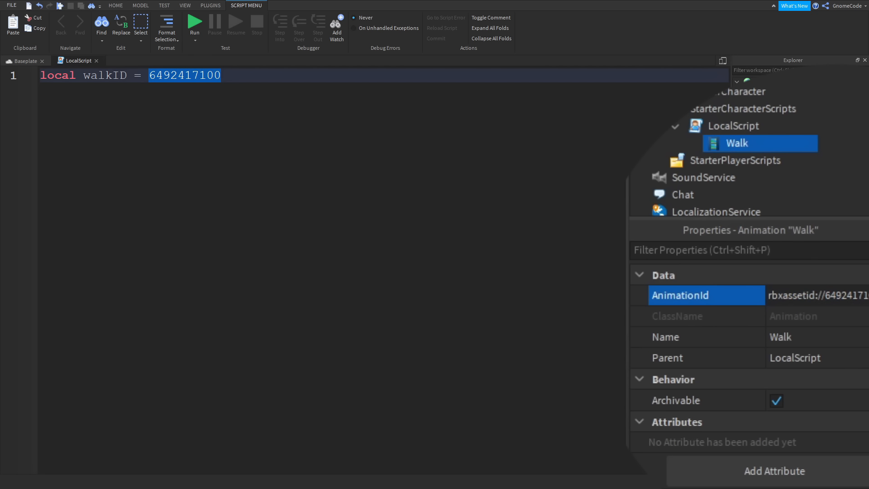
mouse_move(866, 297)
left_mouse_down()
mouse_move(738, 304)
mouse_move(868, 303)
left_mouse_up()
left_click(841, 300)
left_click(834, 315)
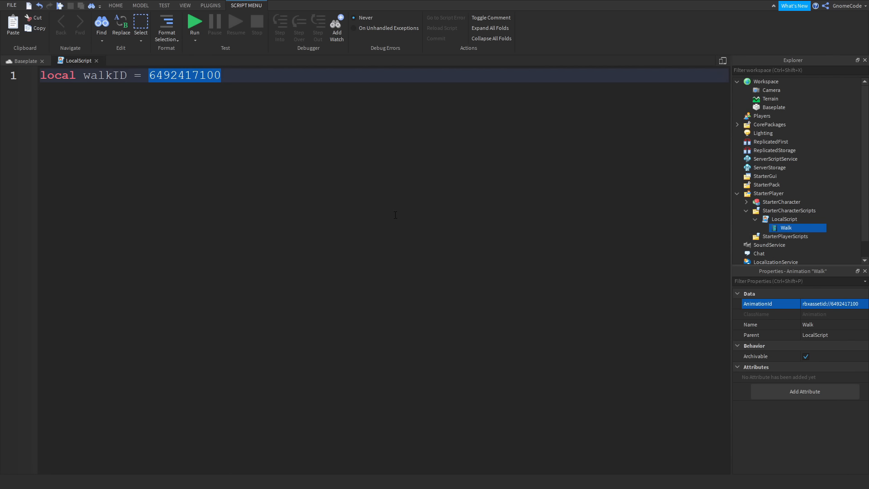
left_click(218, 149)
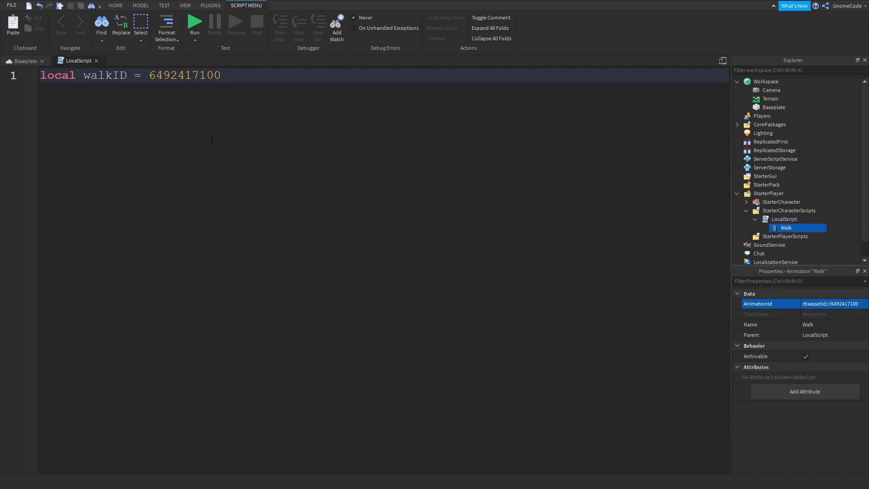